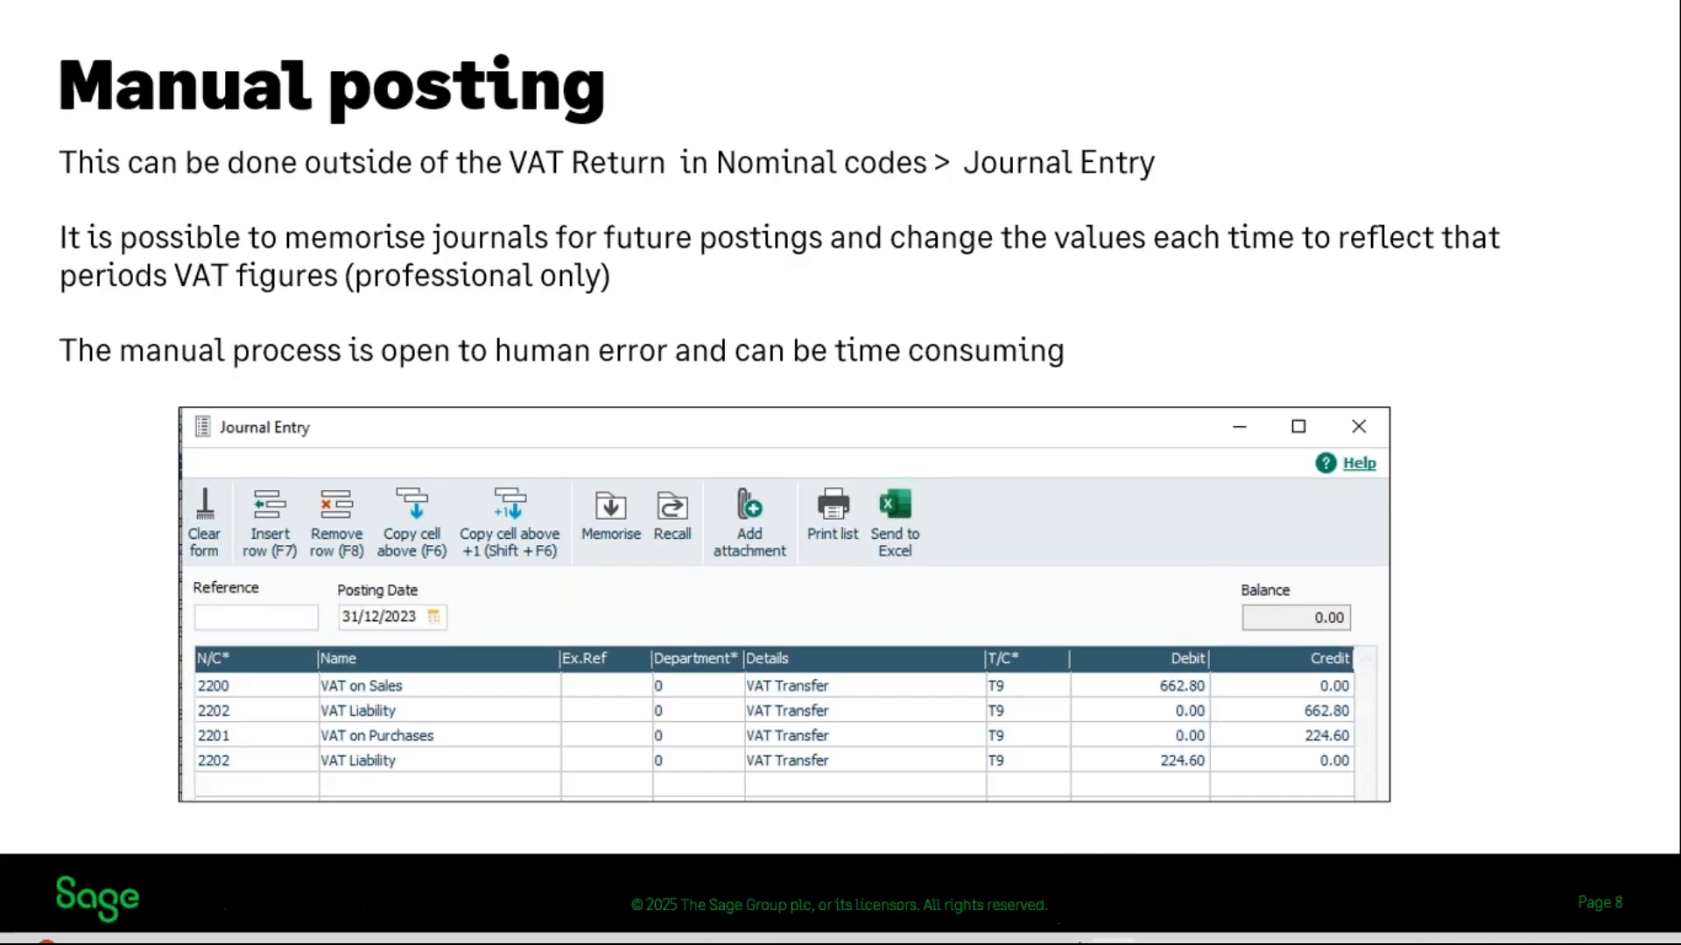
Switch to Sage 50 Accounts and check the sales and purchase tax transfer amounts in the VAT Return for 01/10/2024 to 31/12/2024
mouse_move(1077, 924)
click(1404, 786)
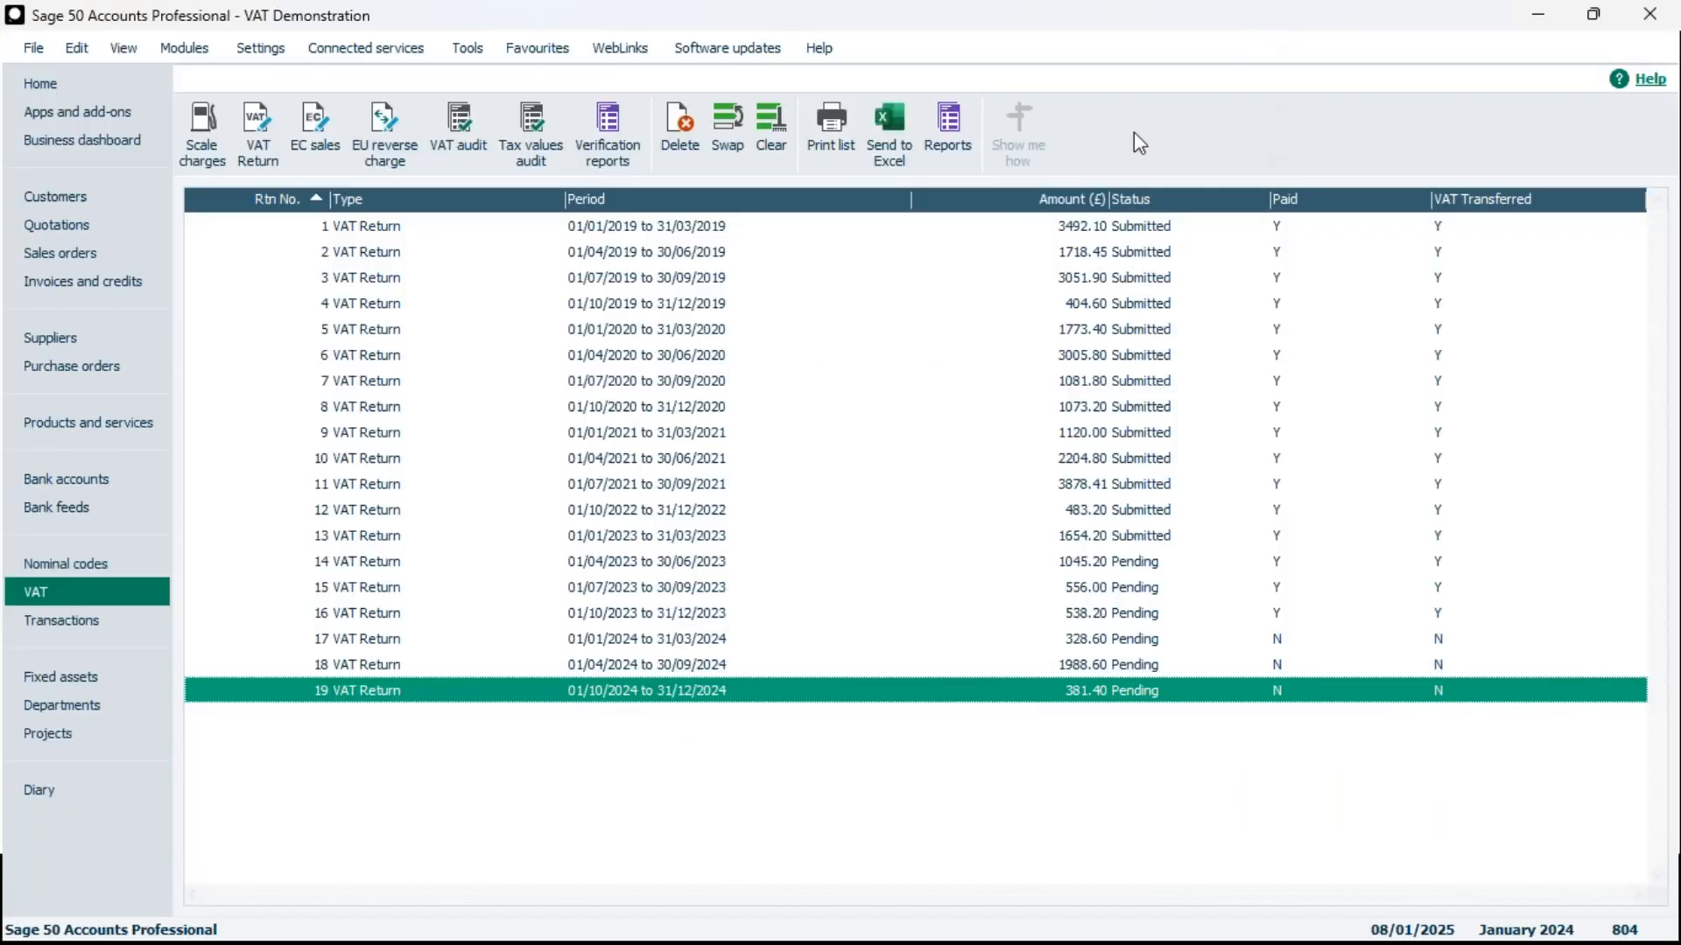
click(472, 686)
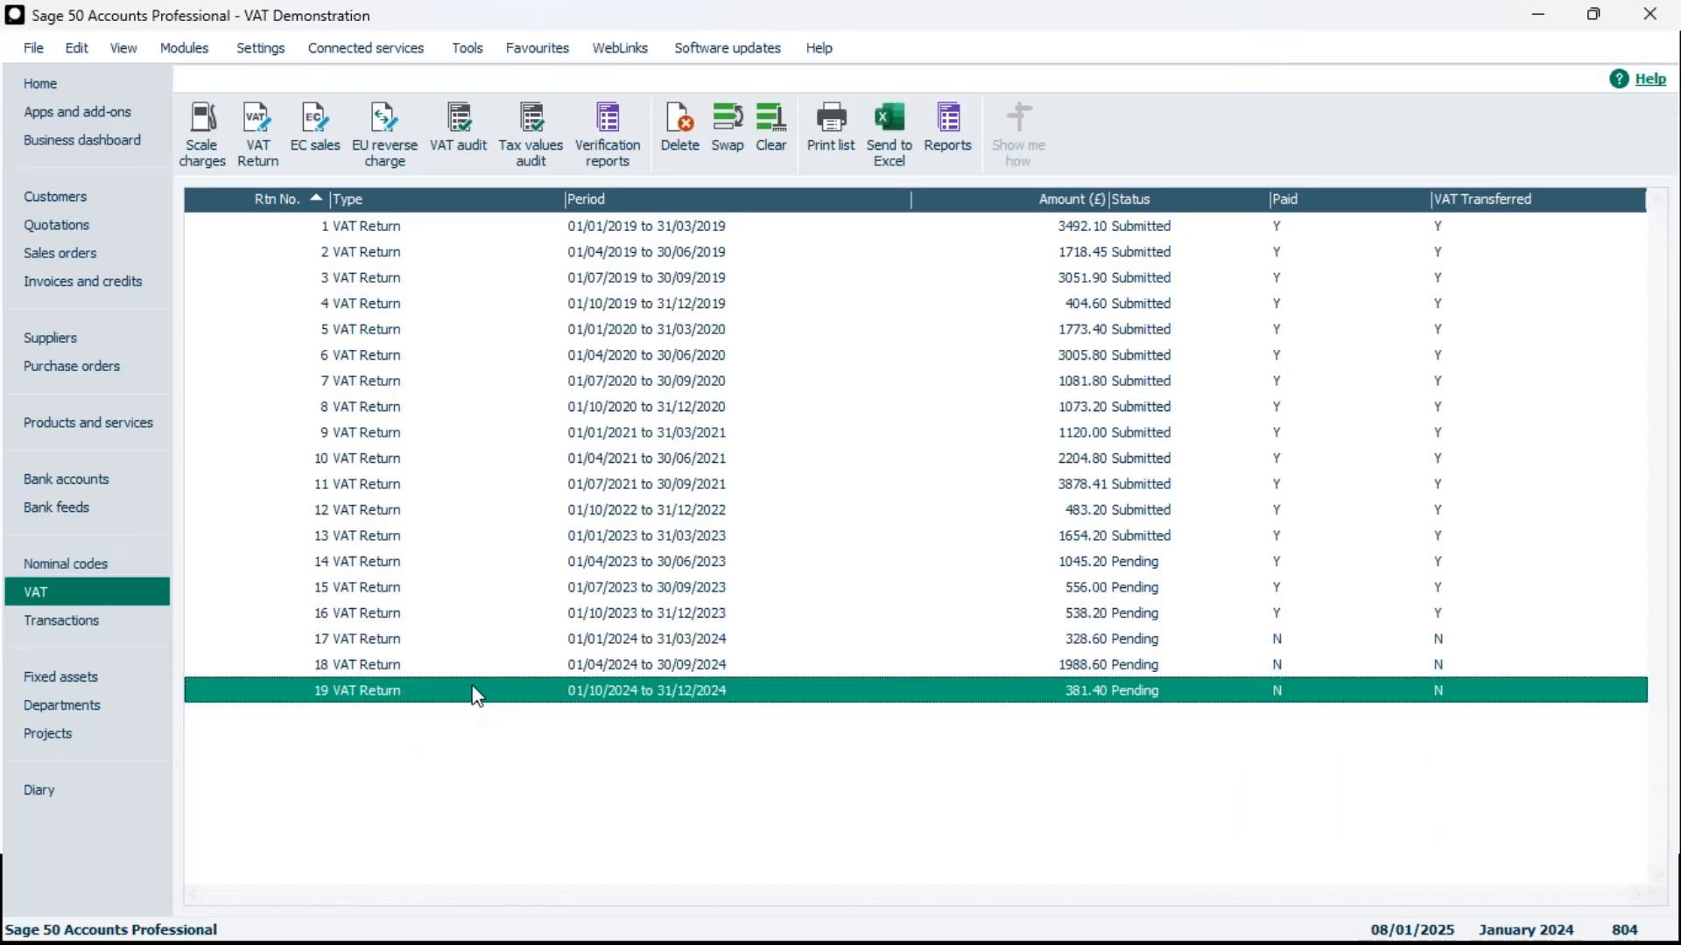
double_click(601, 692)
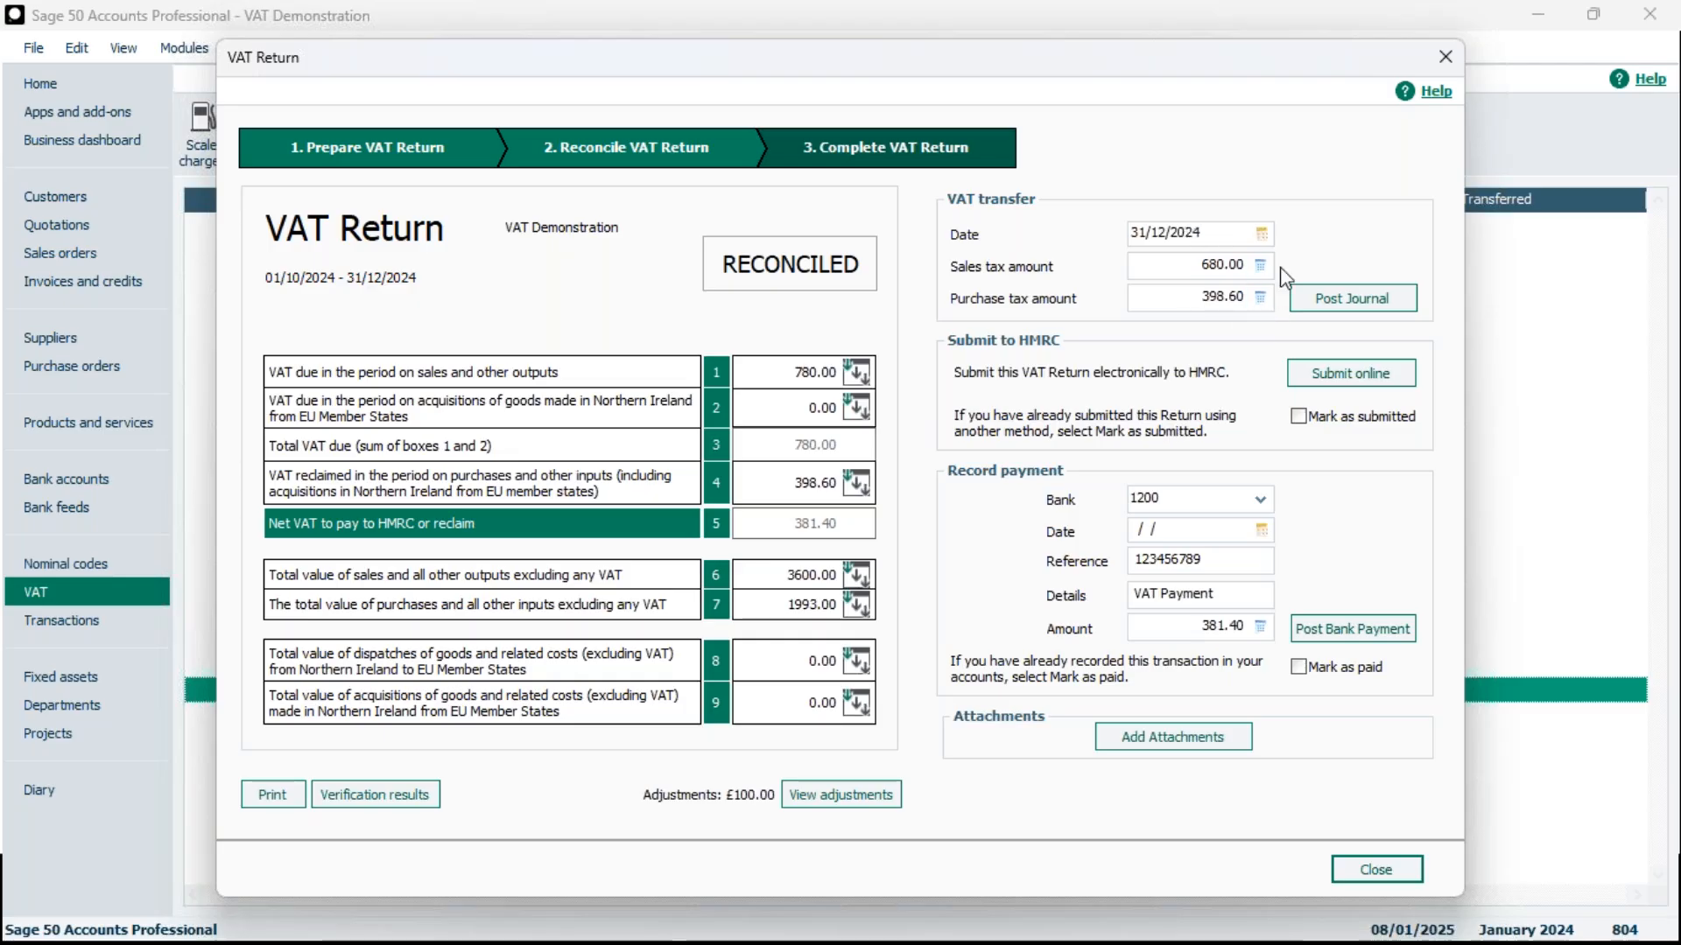
click(1445, 58)
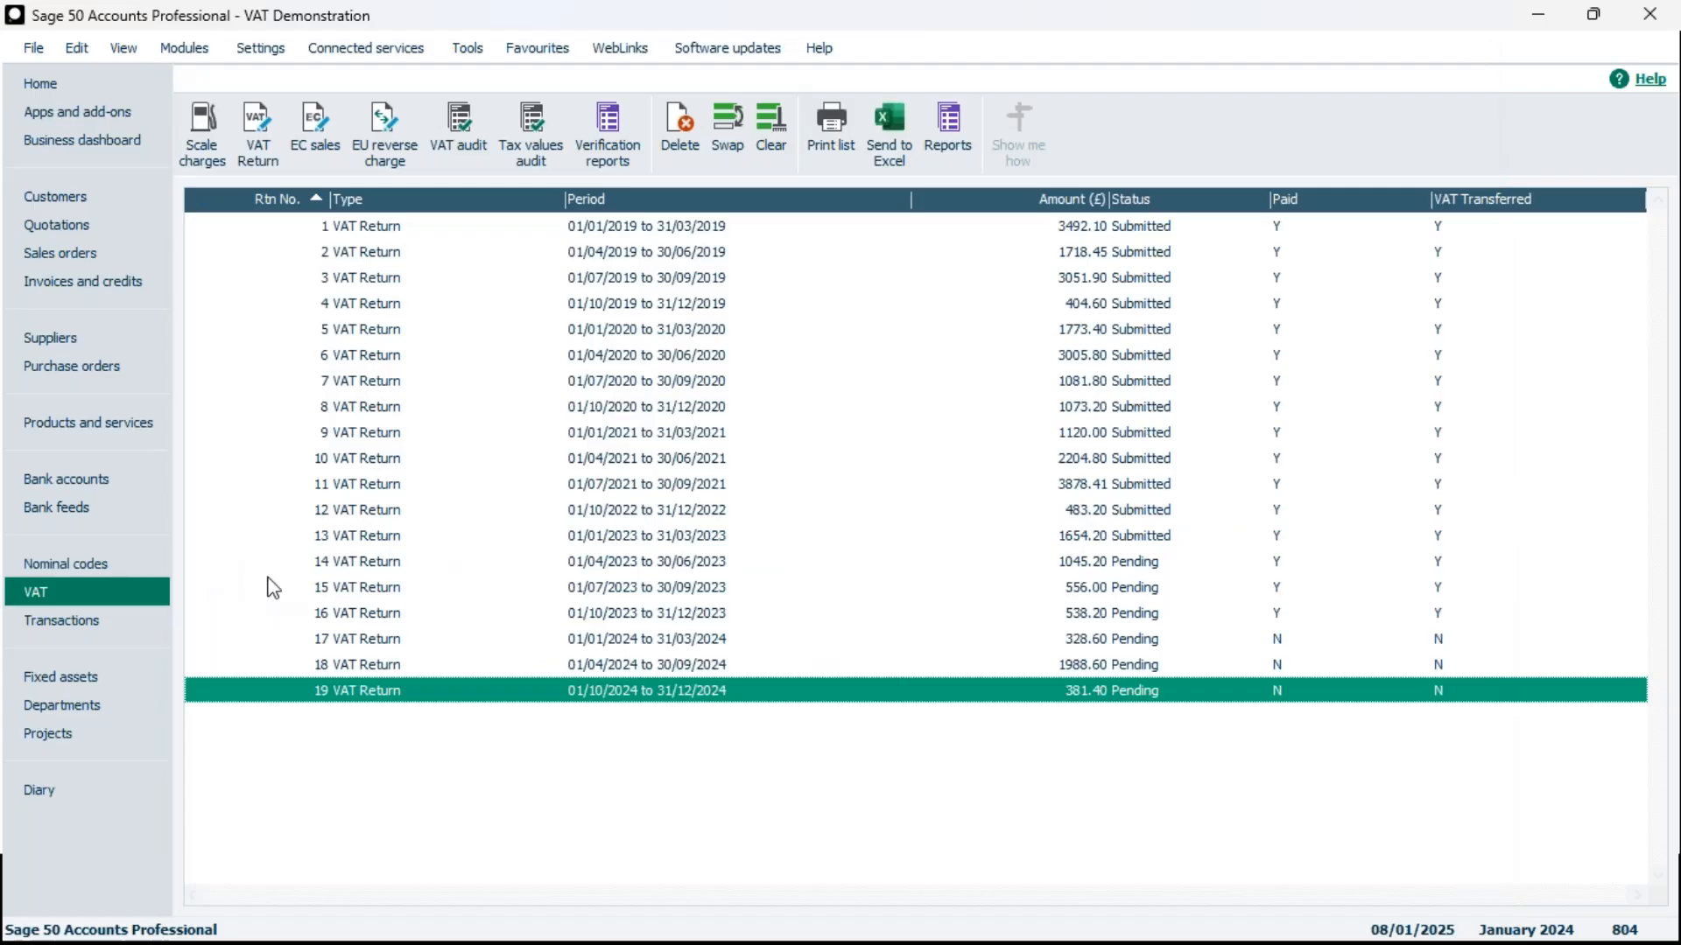
Start a new journal entry from the nominal codes and set its posting date to 31/12/2024
click(113, 566)
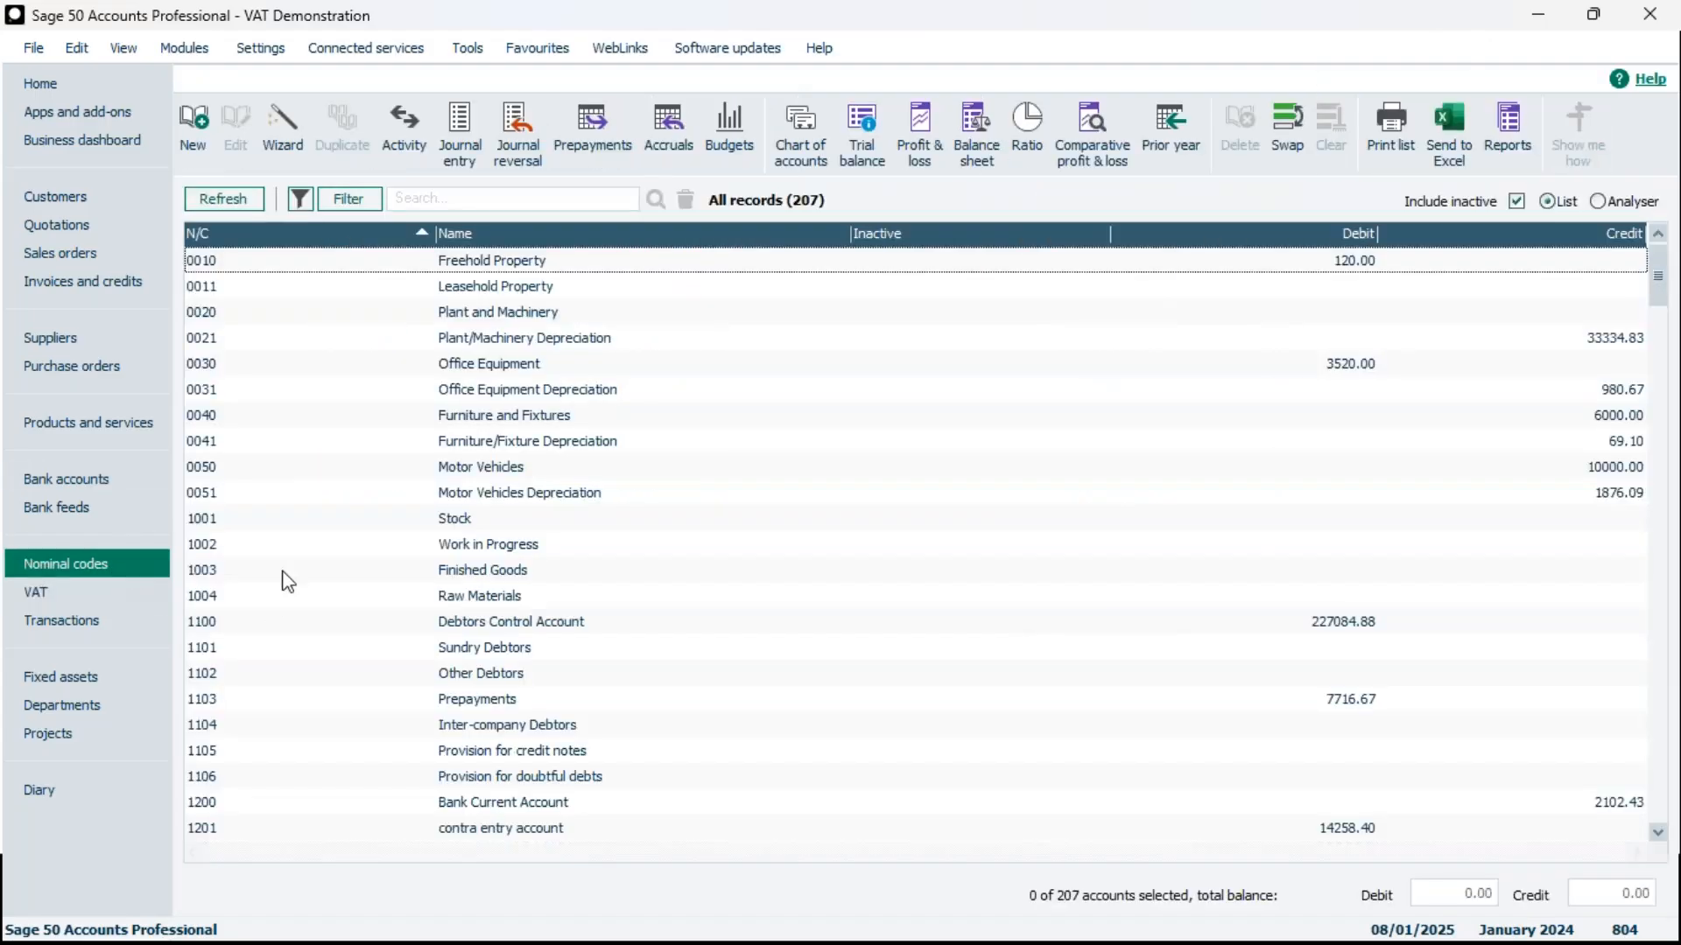
click(473, 145)
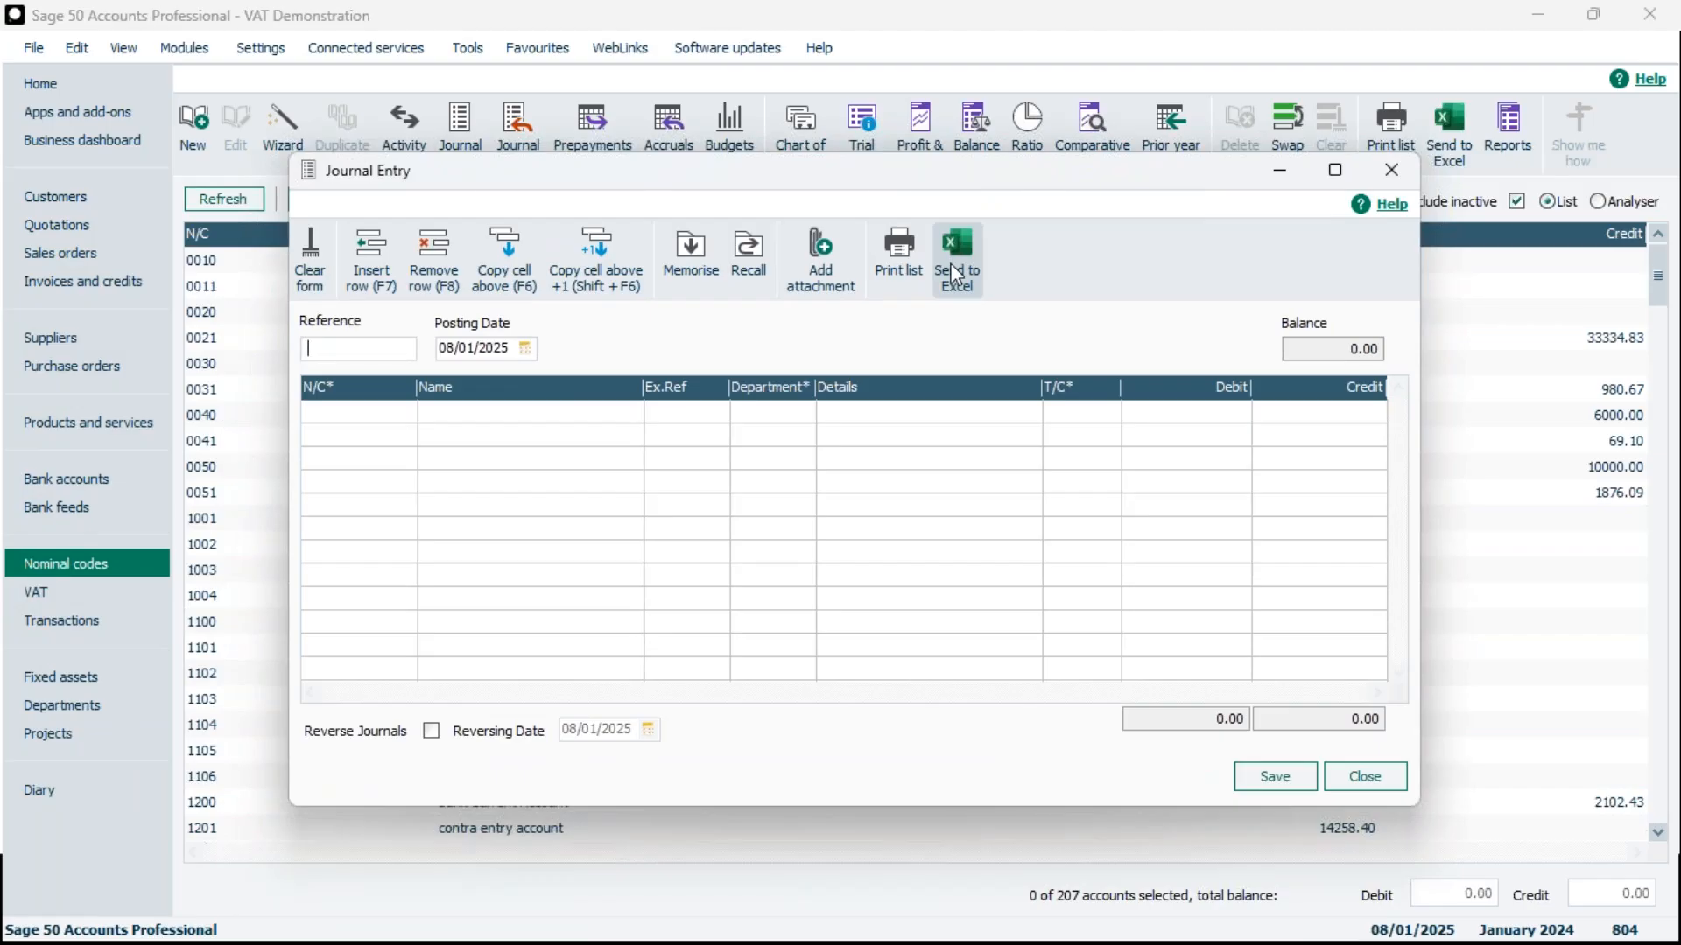
click(460, 349)
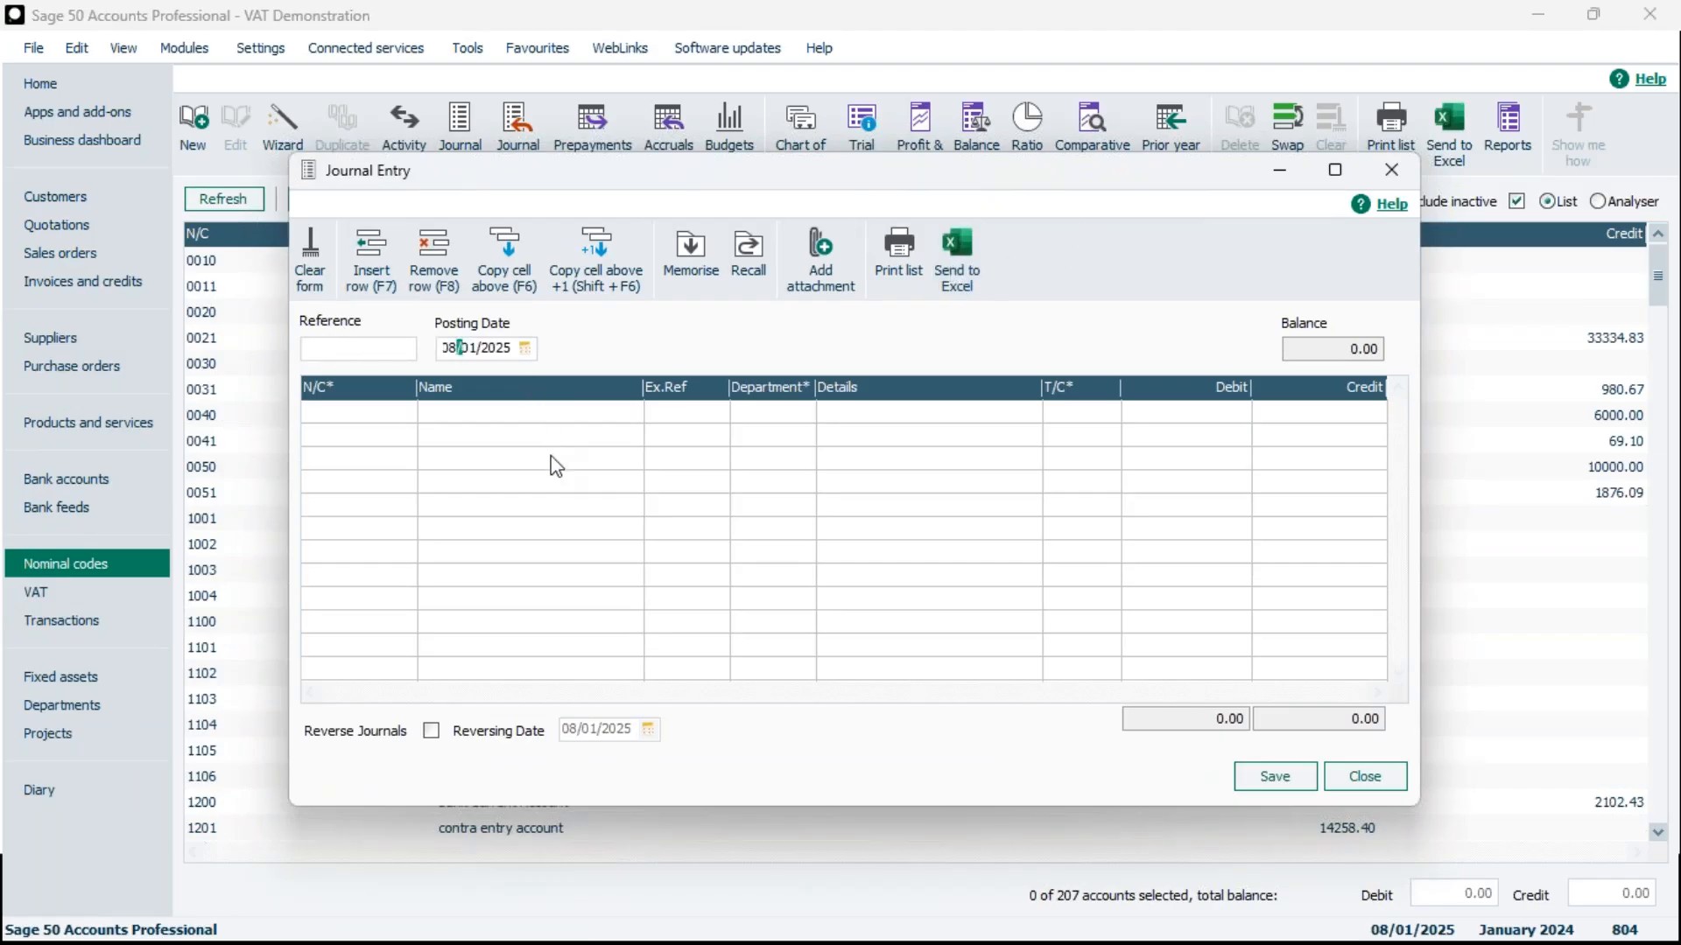
drag(509, 352, 388, 333)
click(512, 353)
drag(512, 353, 404, 349)
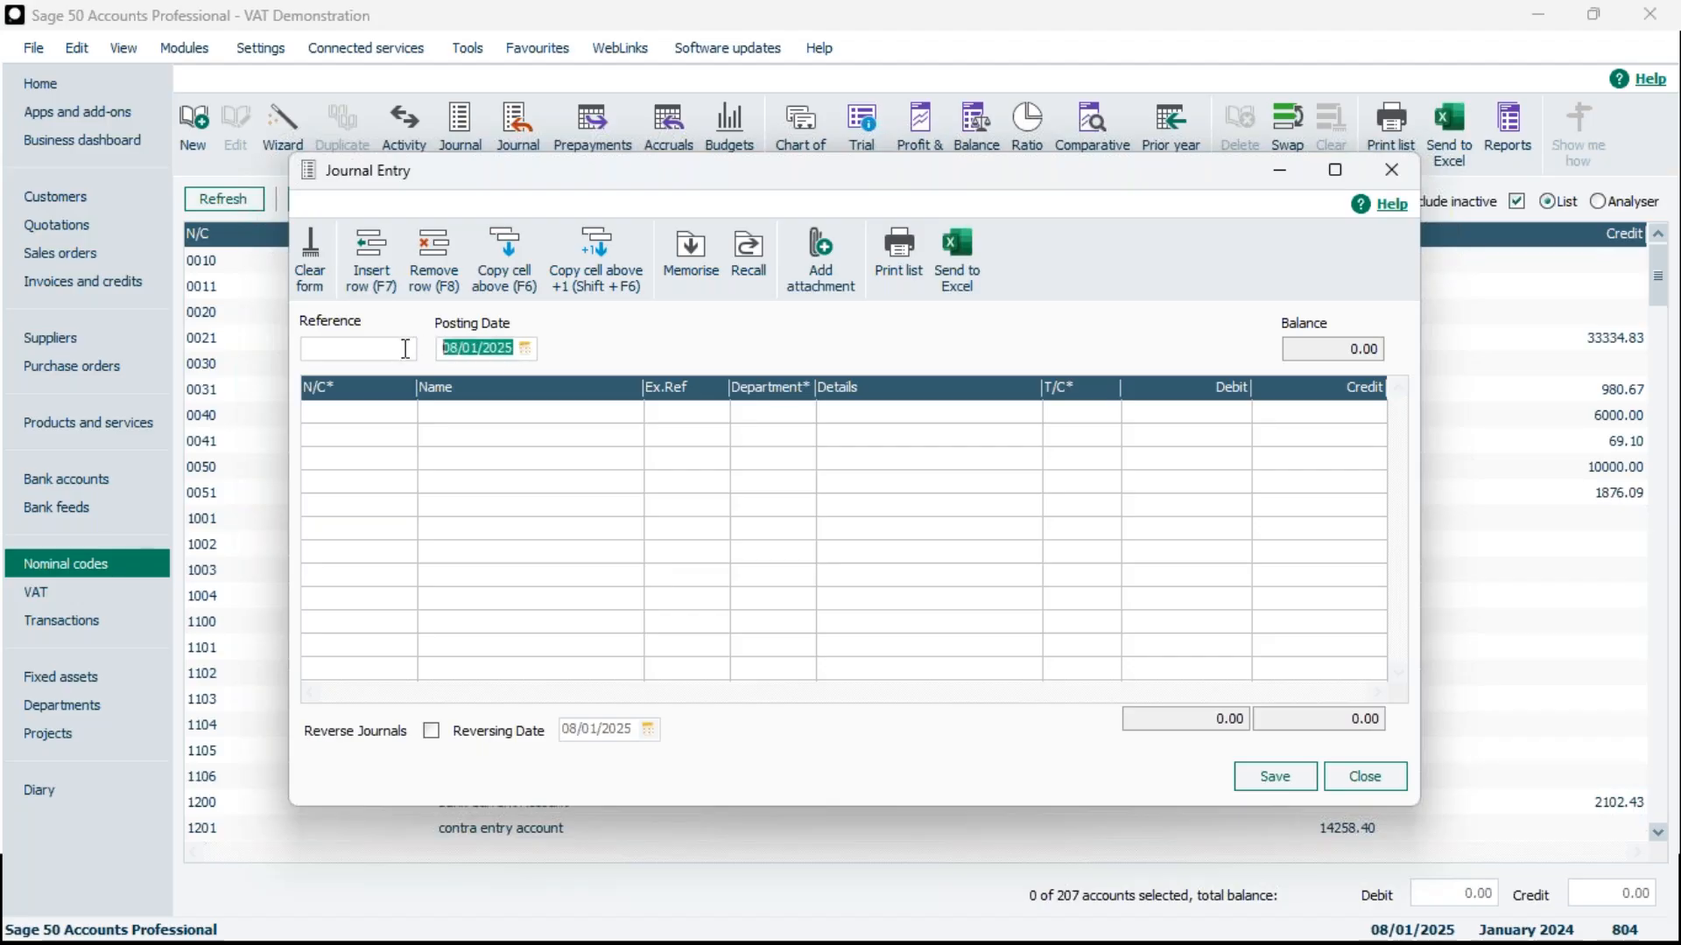
click(529, 353)
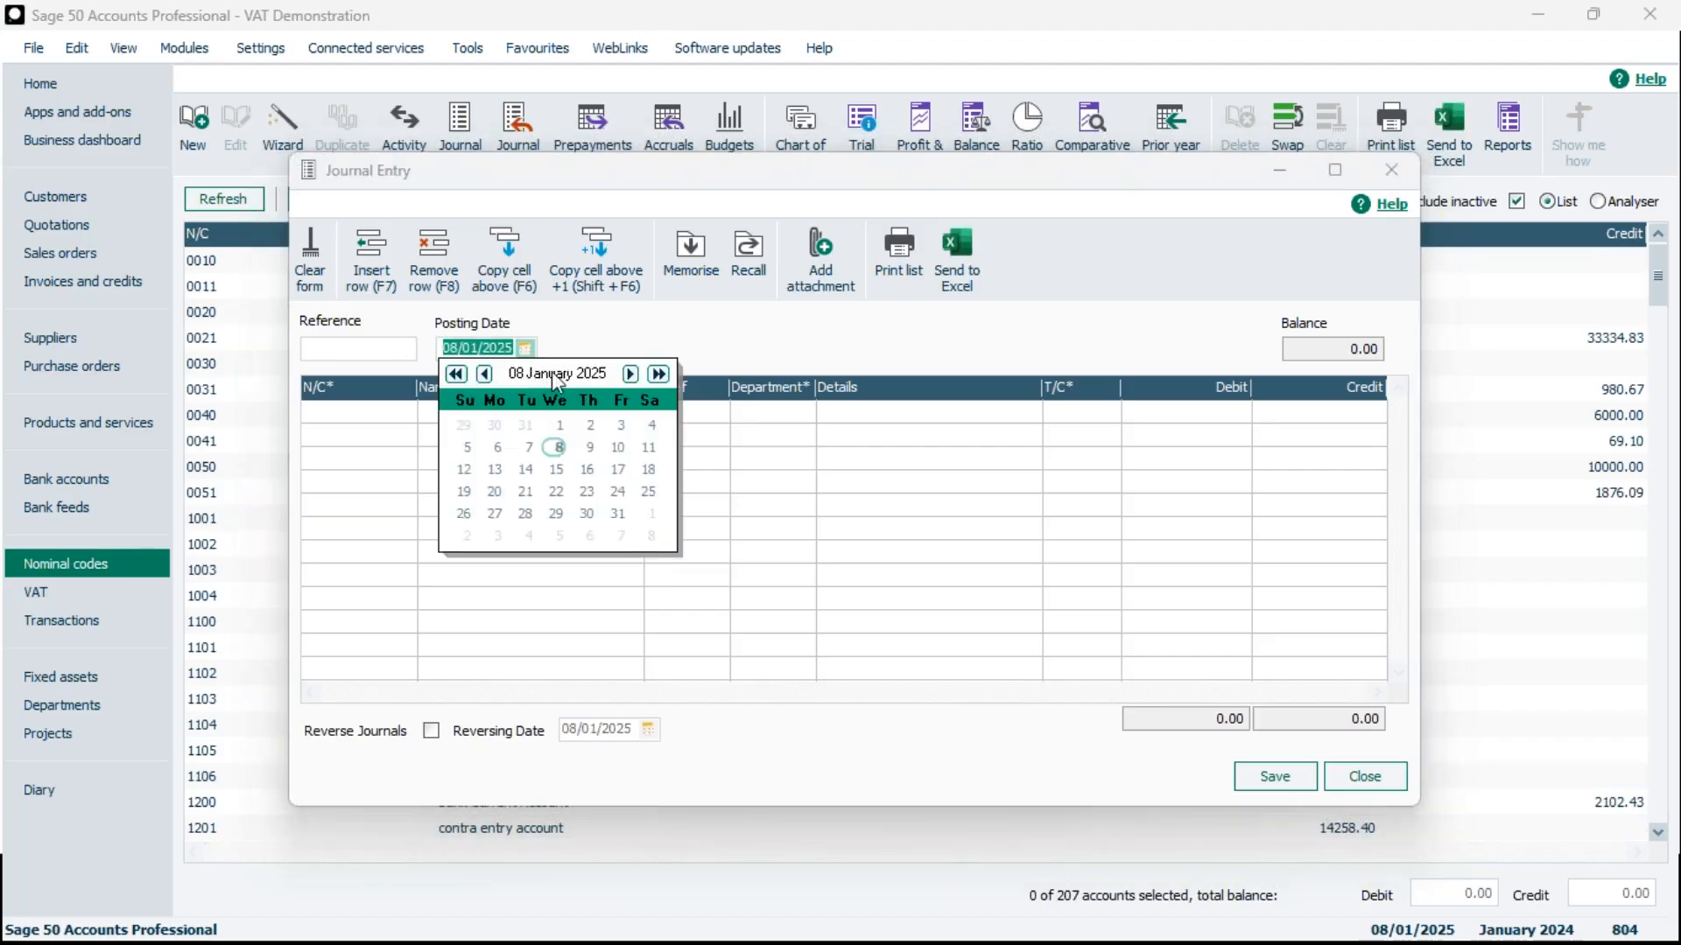
click(484, 374)
click(523, 515)
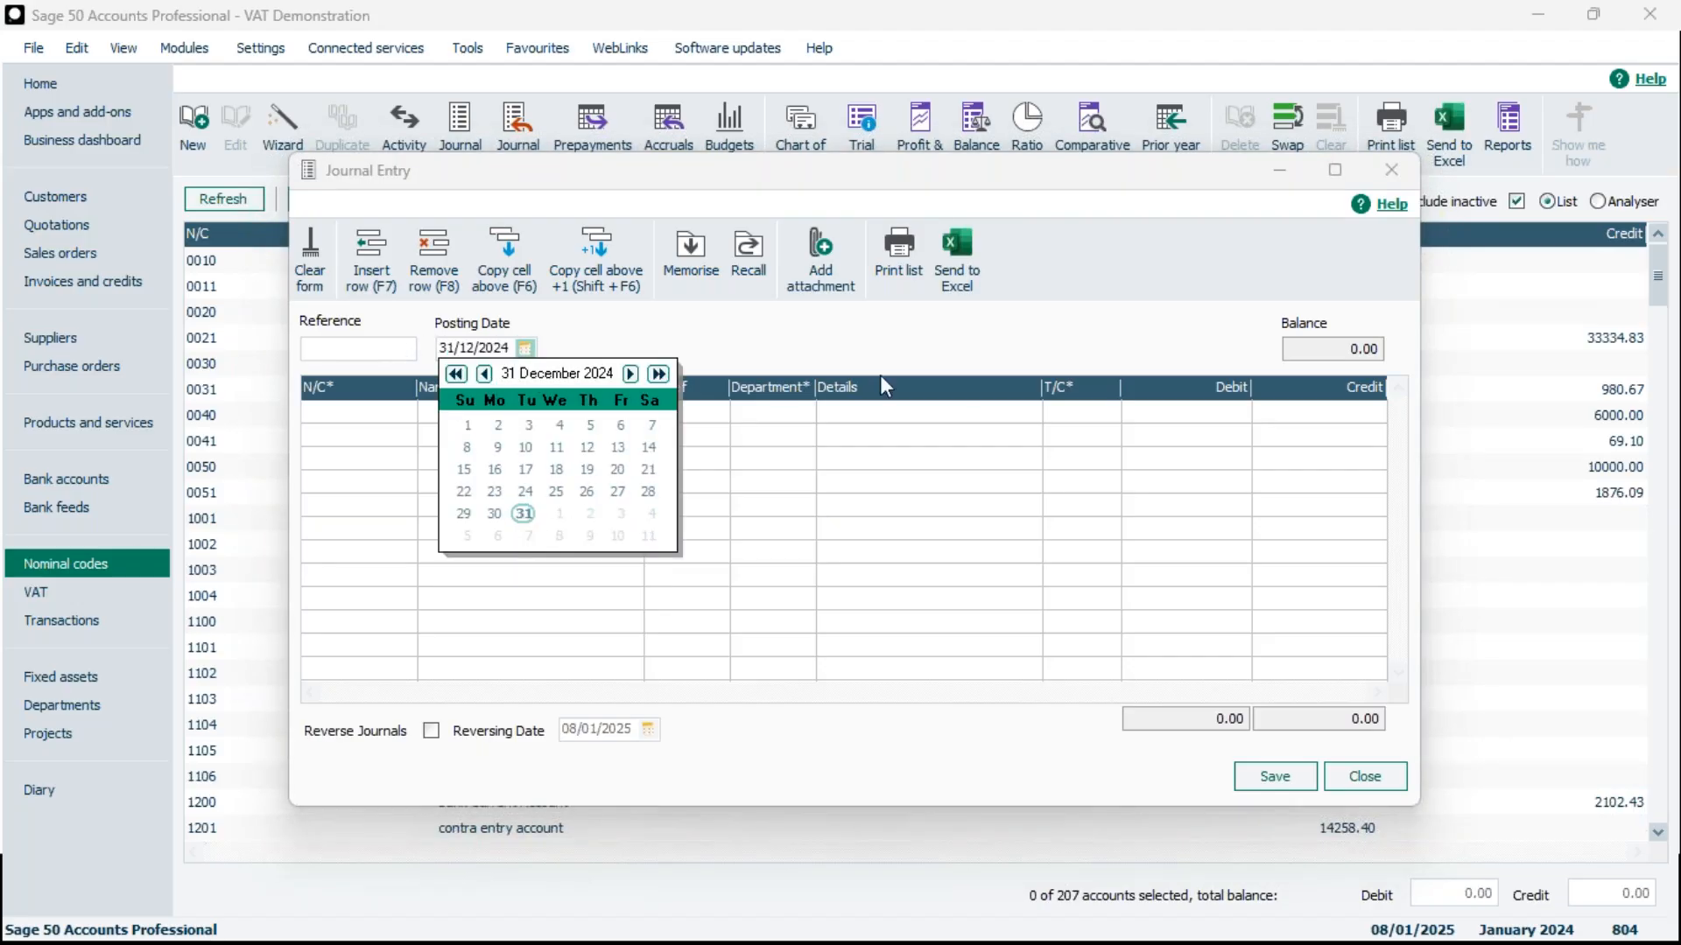
Enter the first journal line for nominal code 2200 VAT on Sales with a debit of 680.00
click(398, 415)
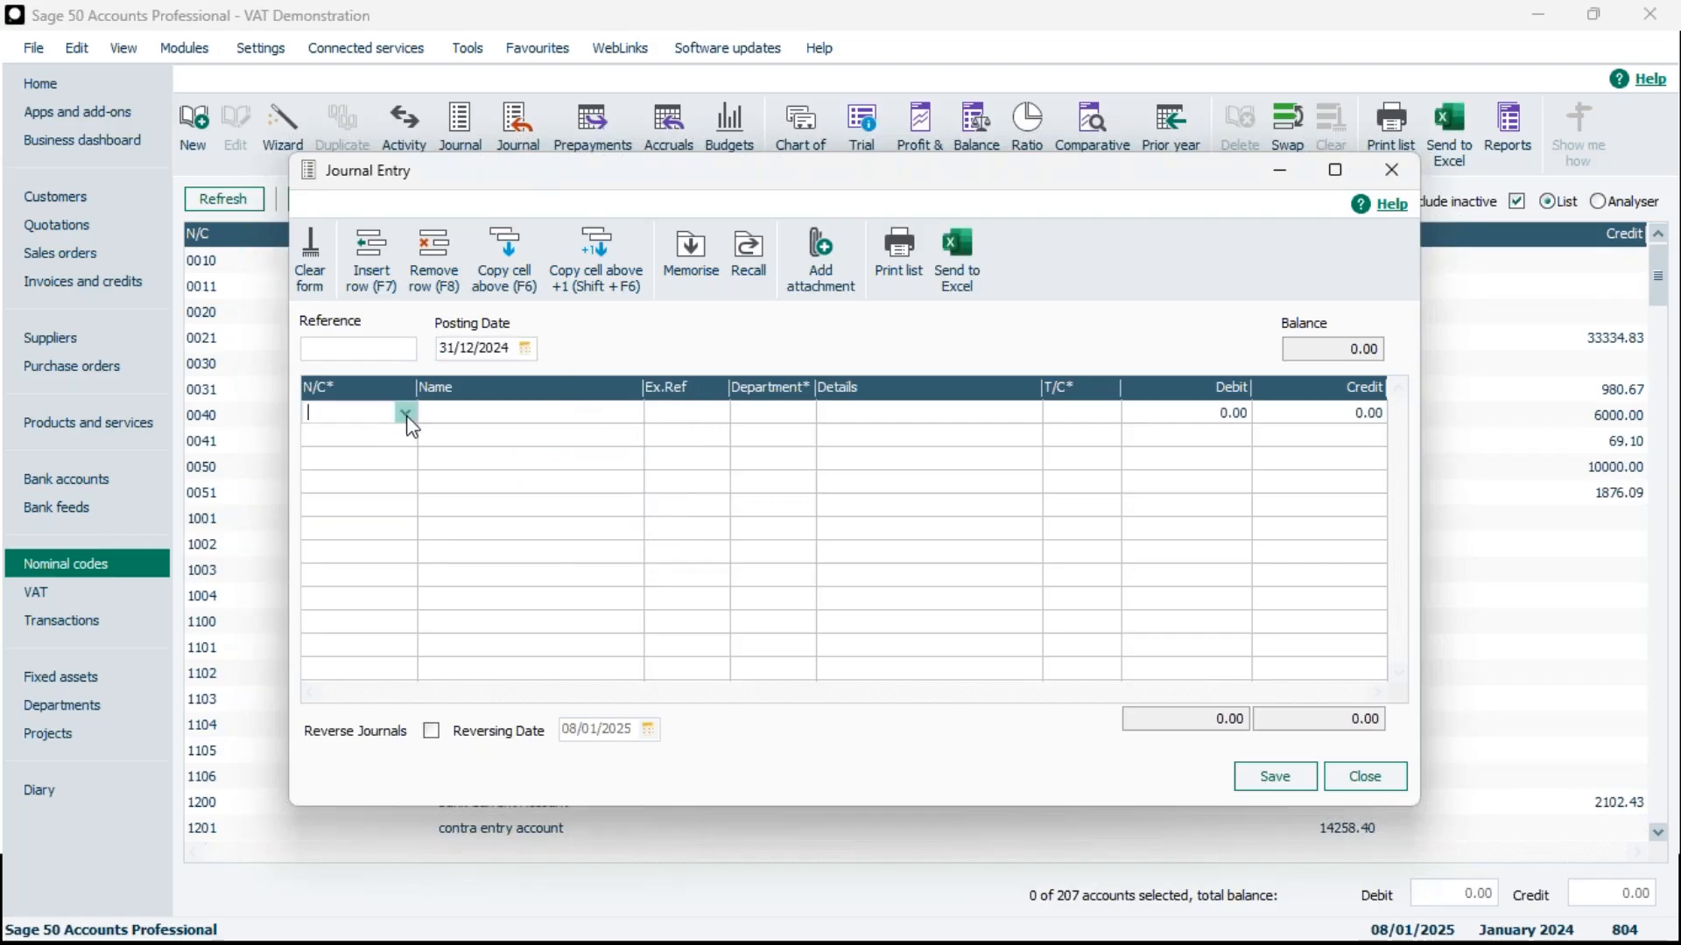
text(2200)
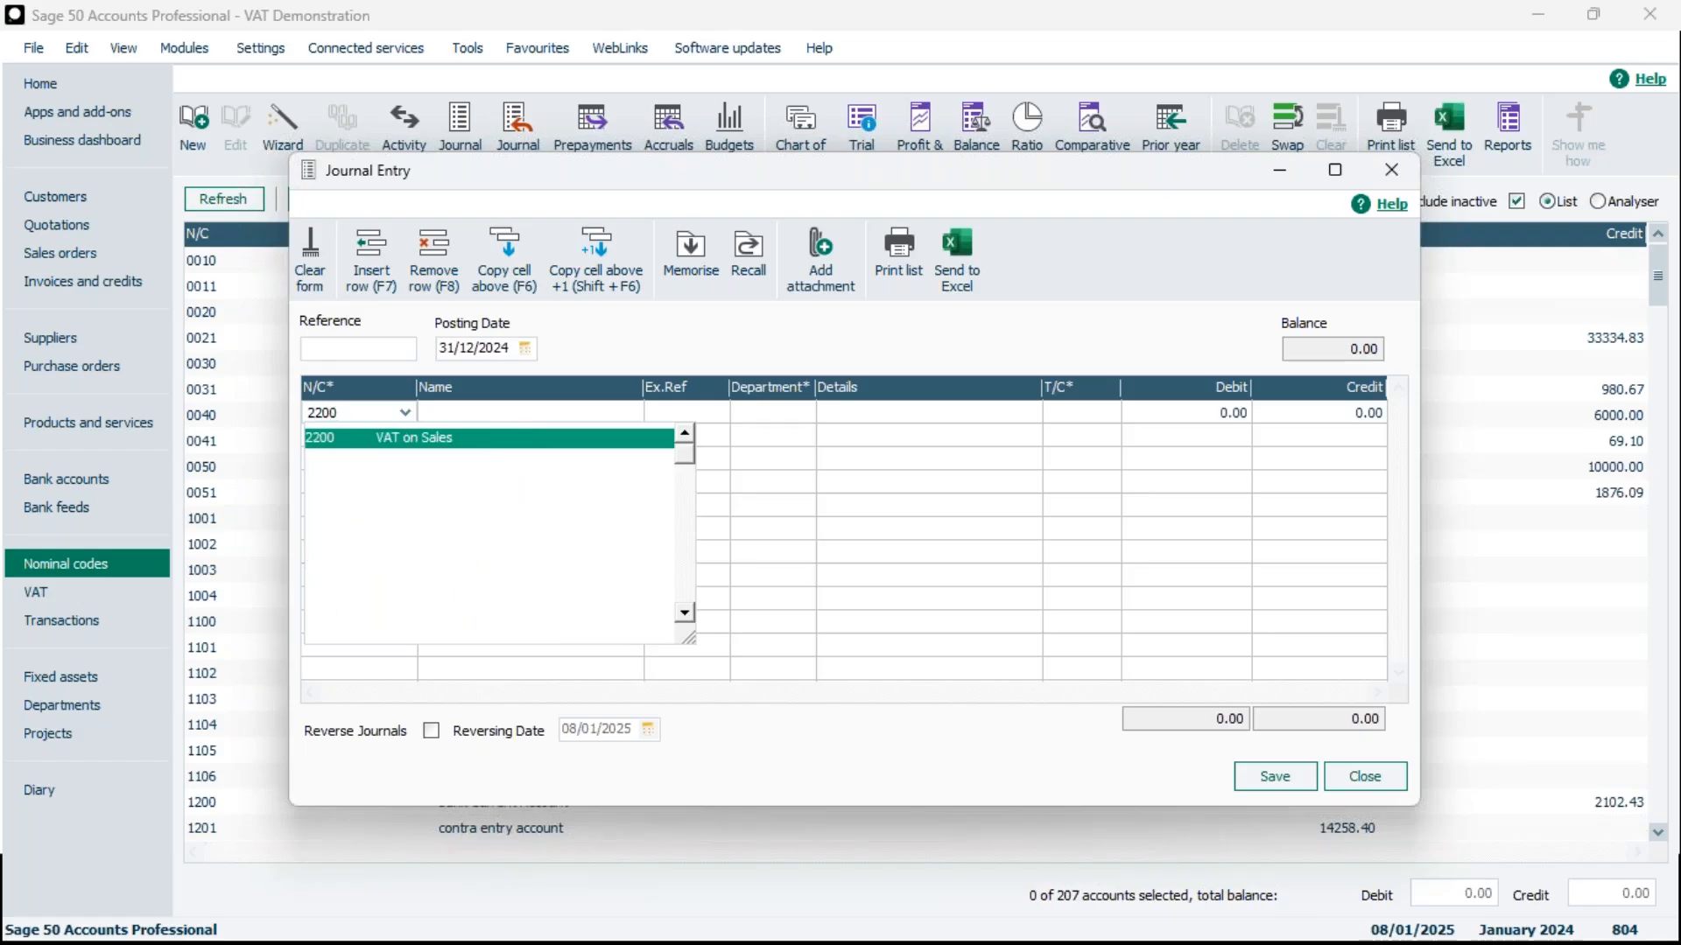
click(385, 445)
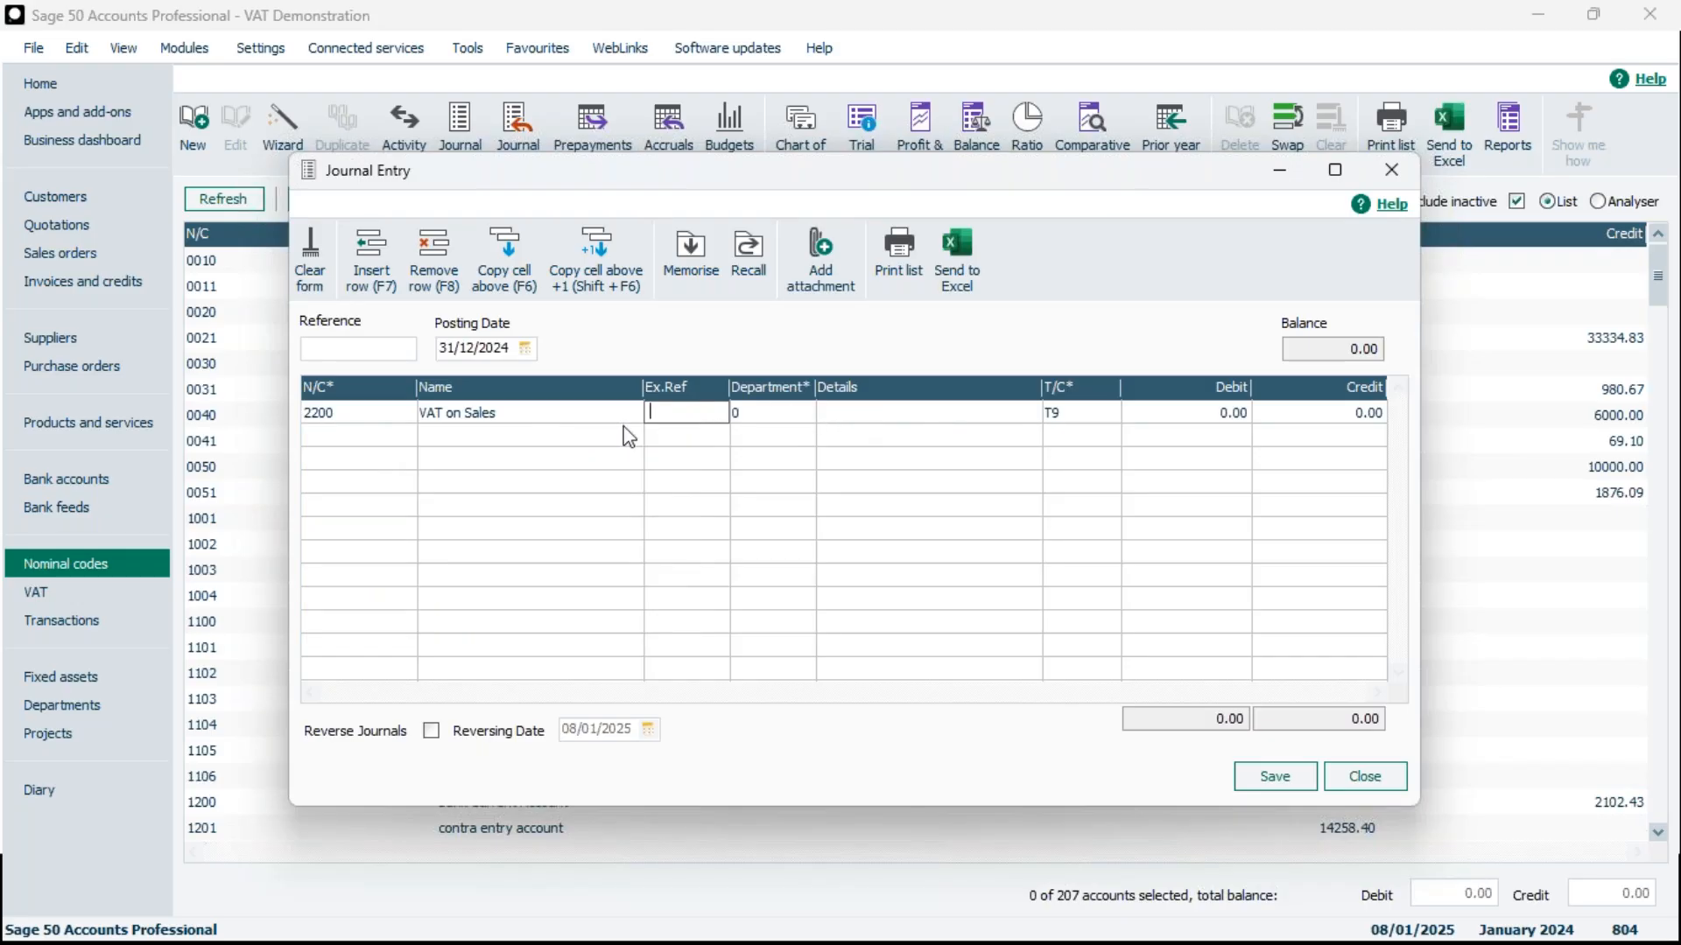
click(1182, 412)
text(698)
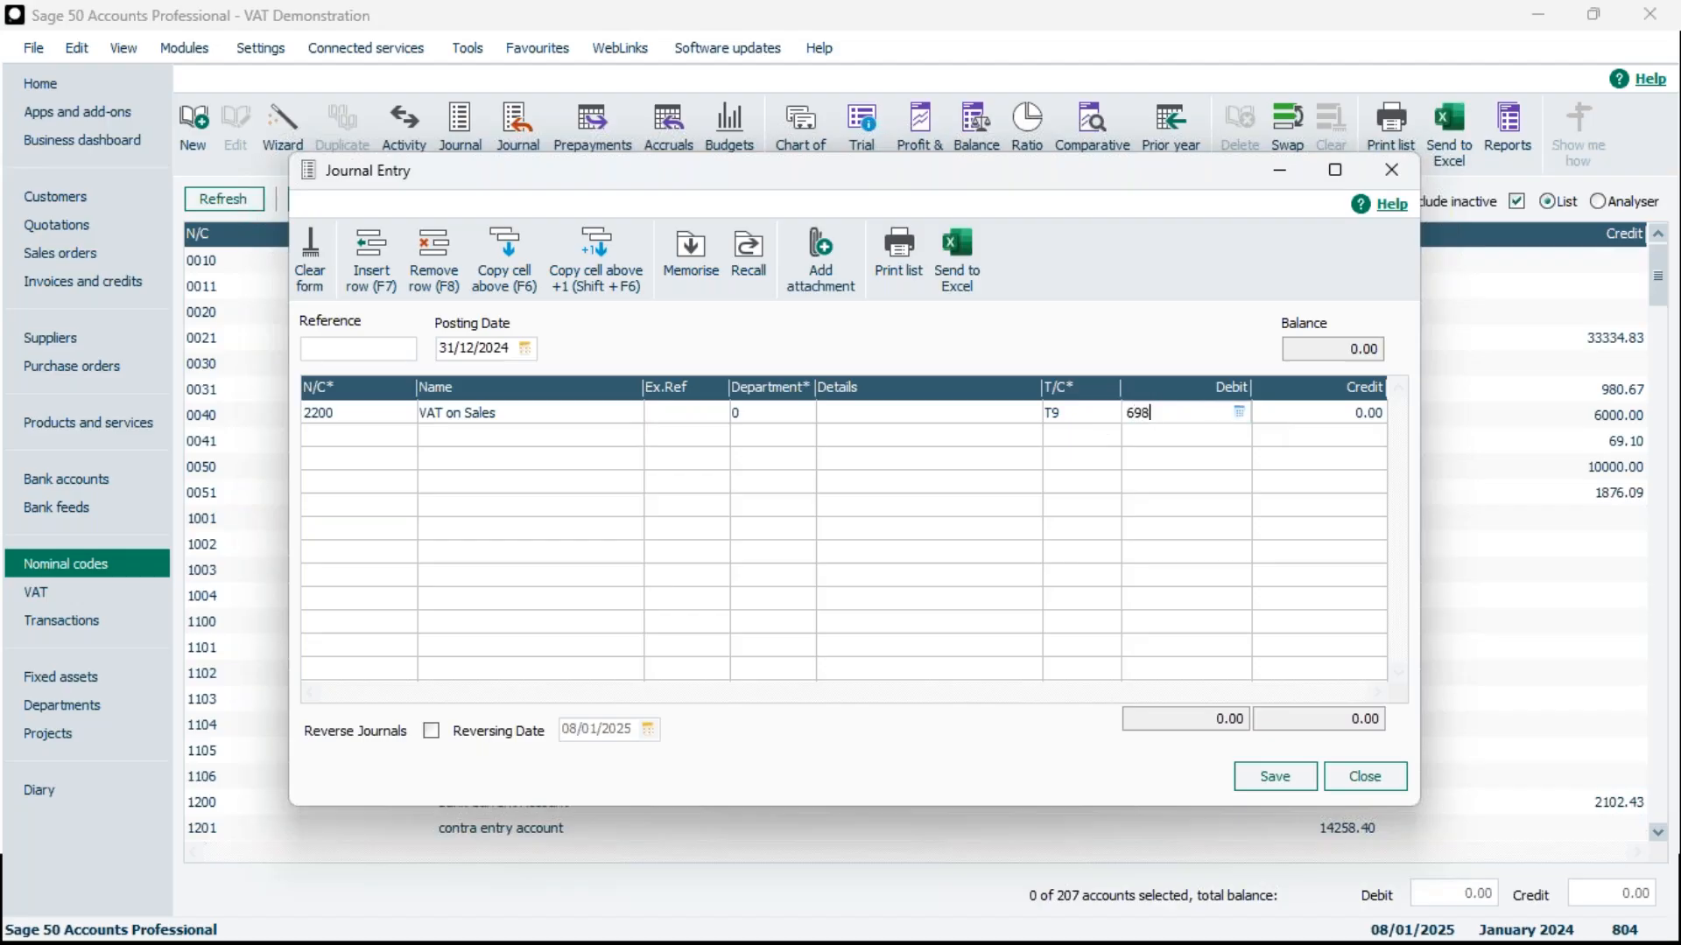
key(BackSpace)
key(BackSpace)
text(80)
Add a second journal line for nominal code 2202 VAT Liability with a credit of 680.00
click(359, 444)
text(2202)
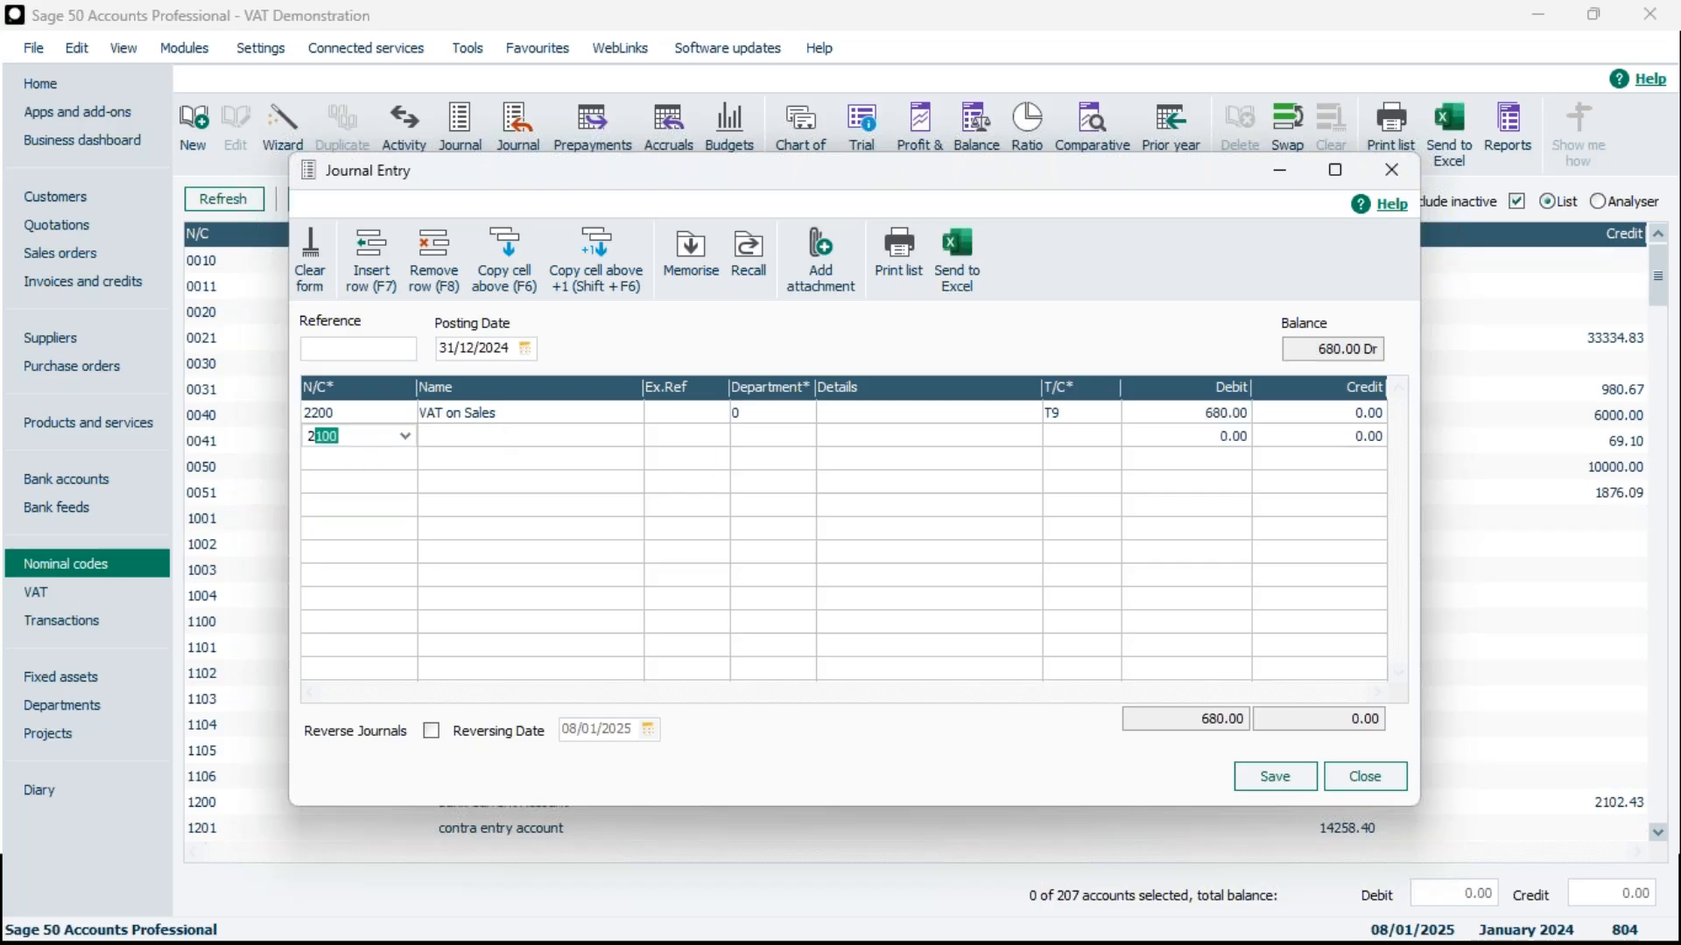
key(Tab)
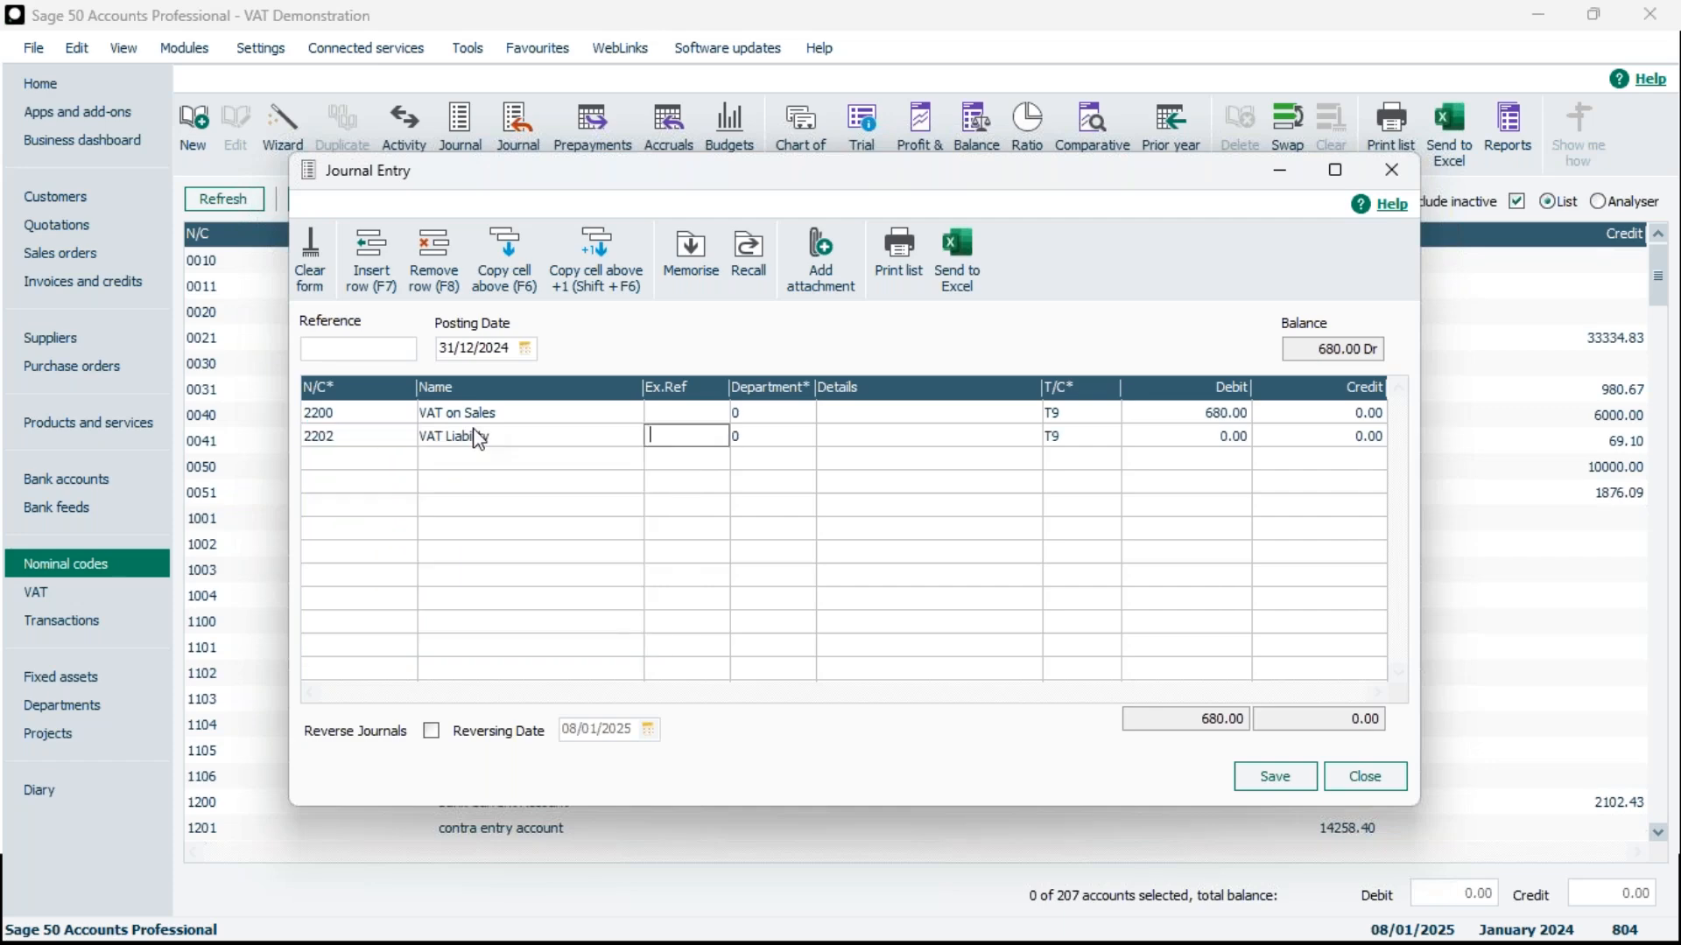
click(1200, 439)
click(1298, 436)
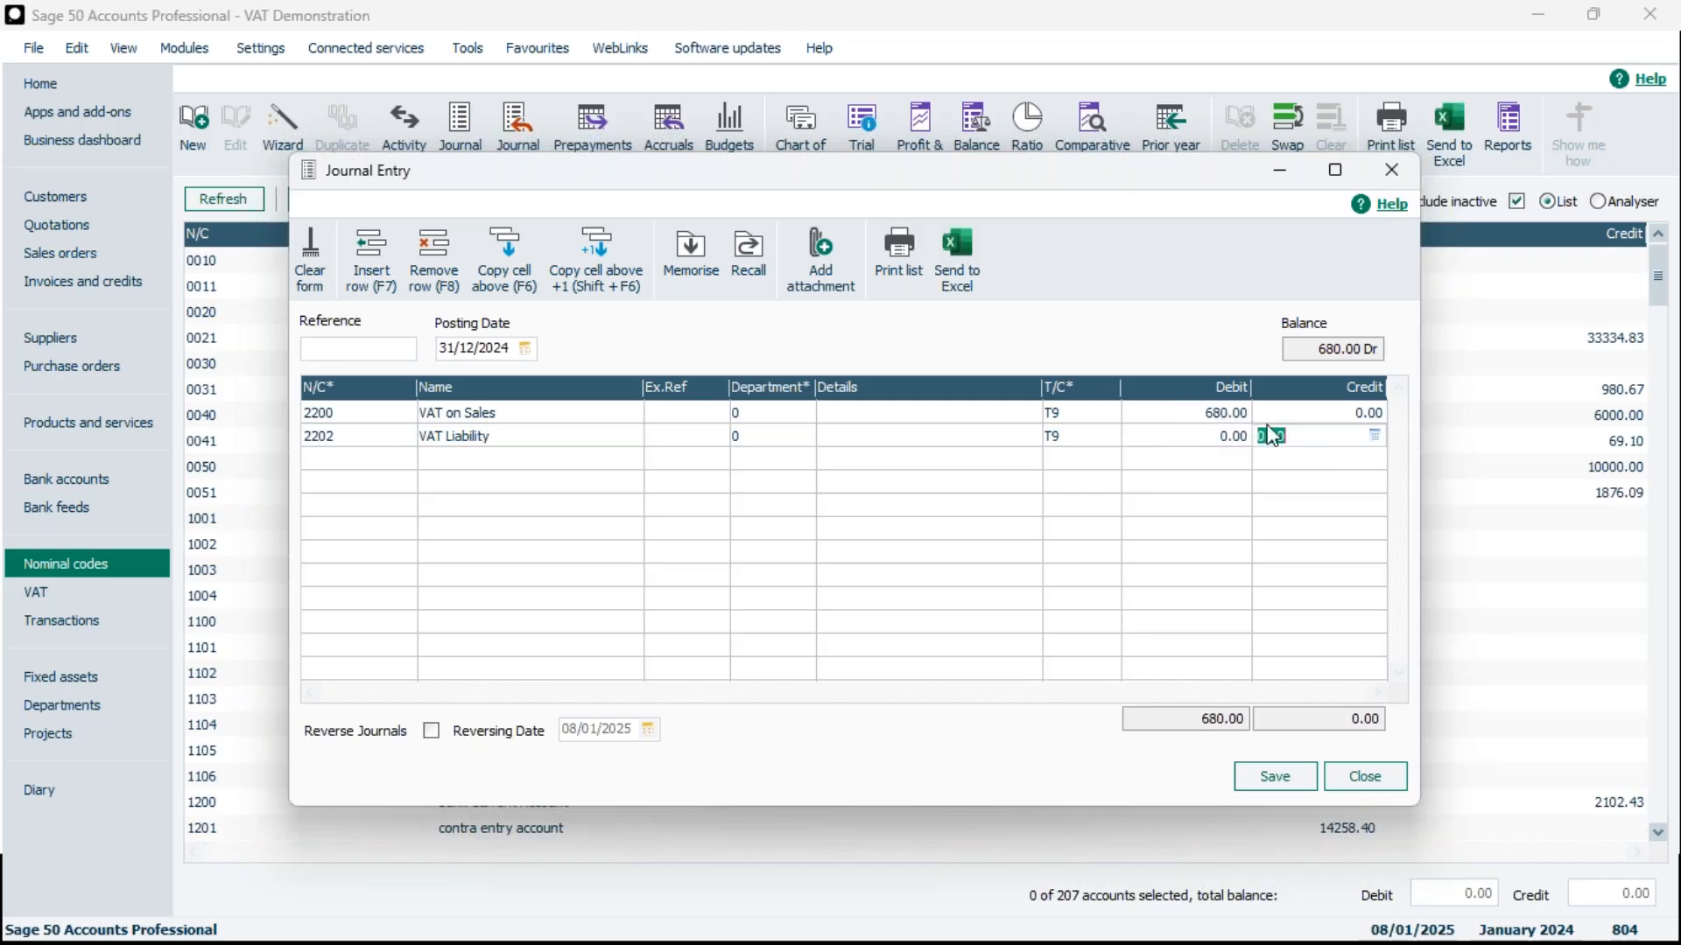
text(680)
Add a third journal line for nominal code 2201 VAT on Purchases with a debit of 398.60
click(410, 462)
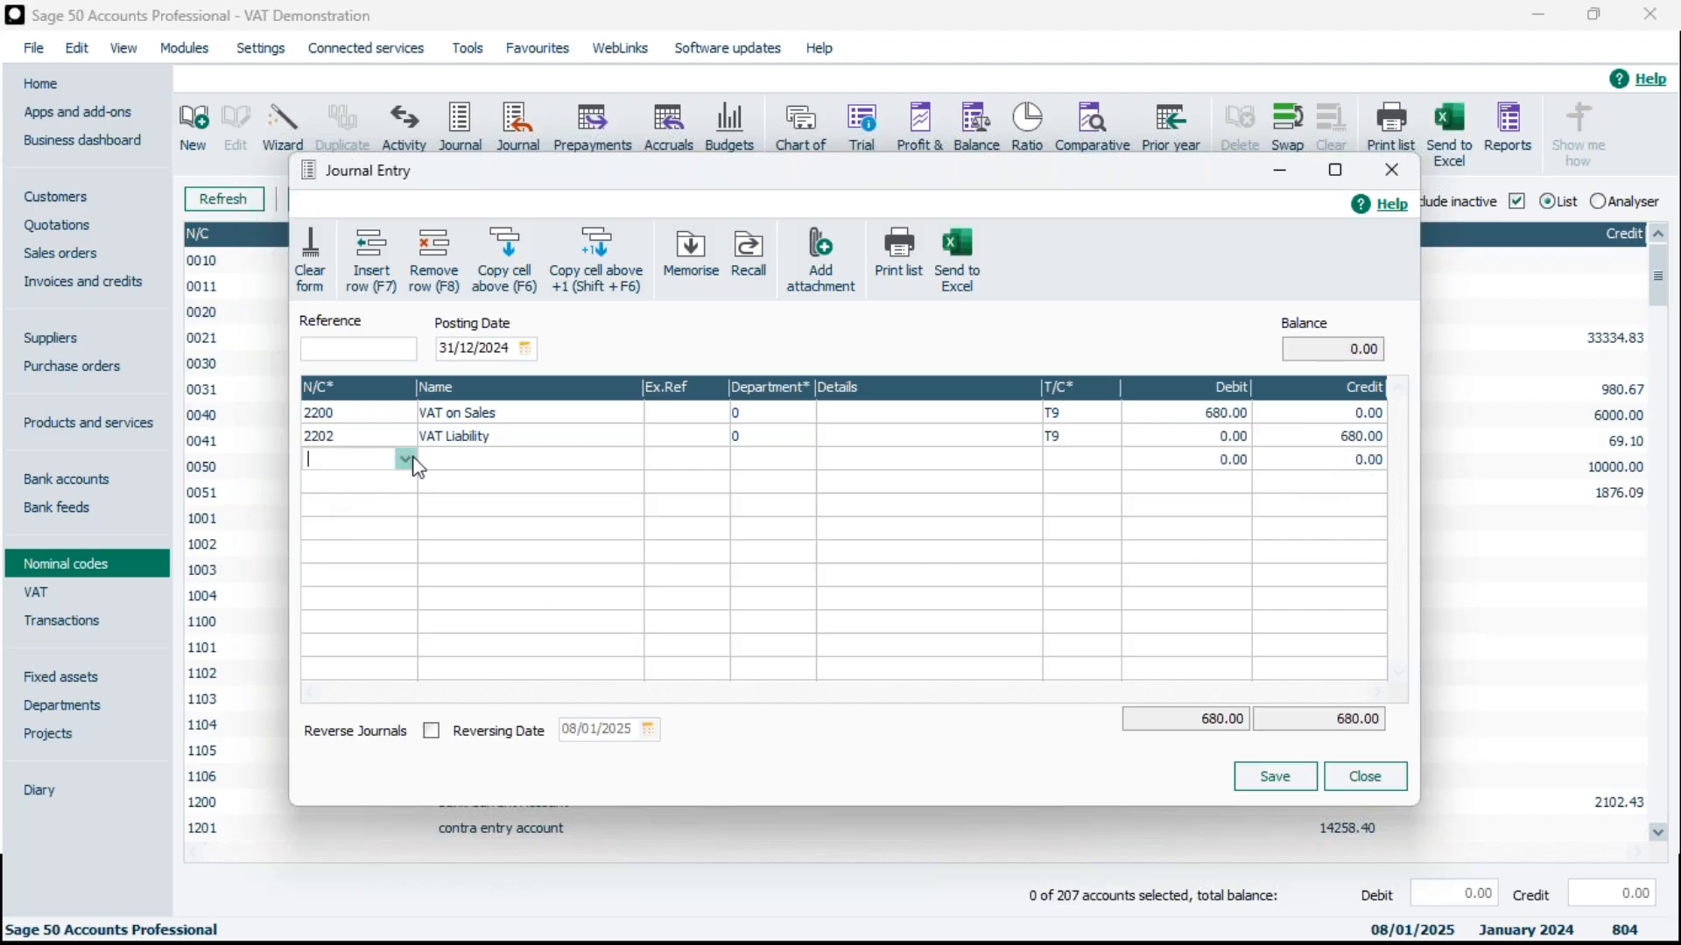
text(2201)
click(408, 486)
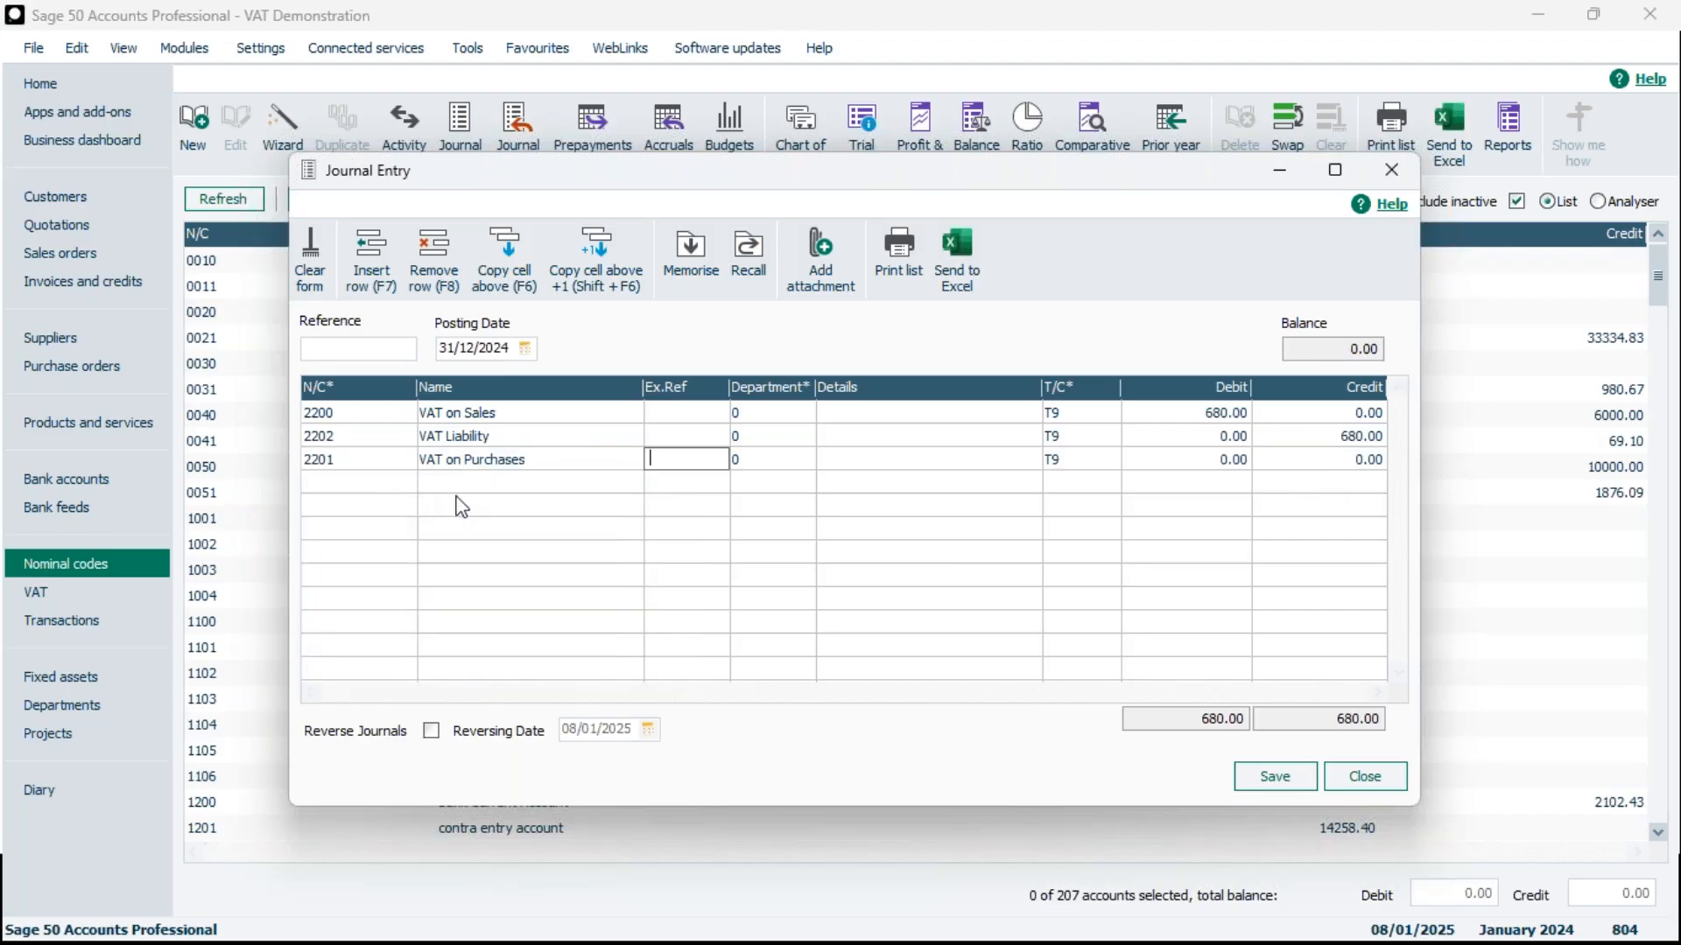
click(1221, 456)
text(398.)
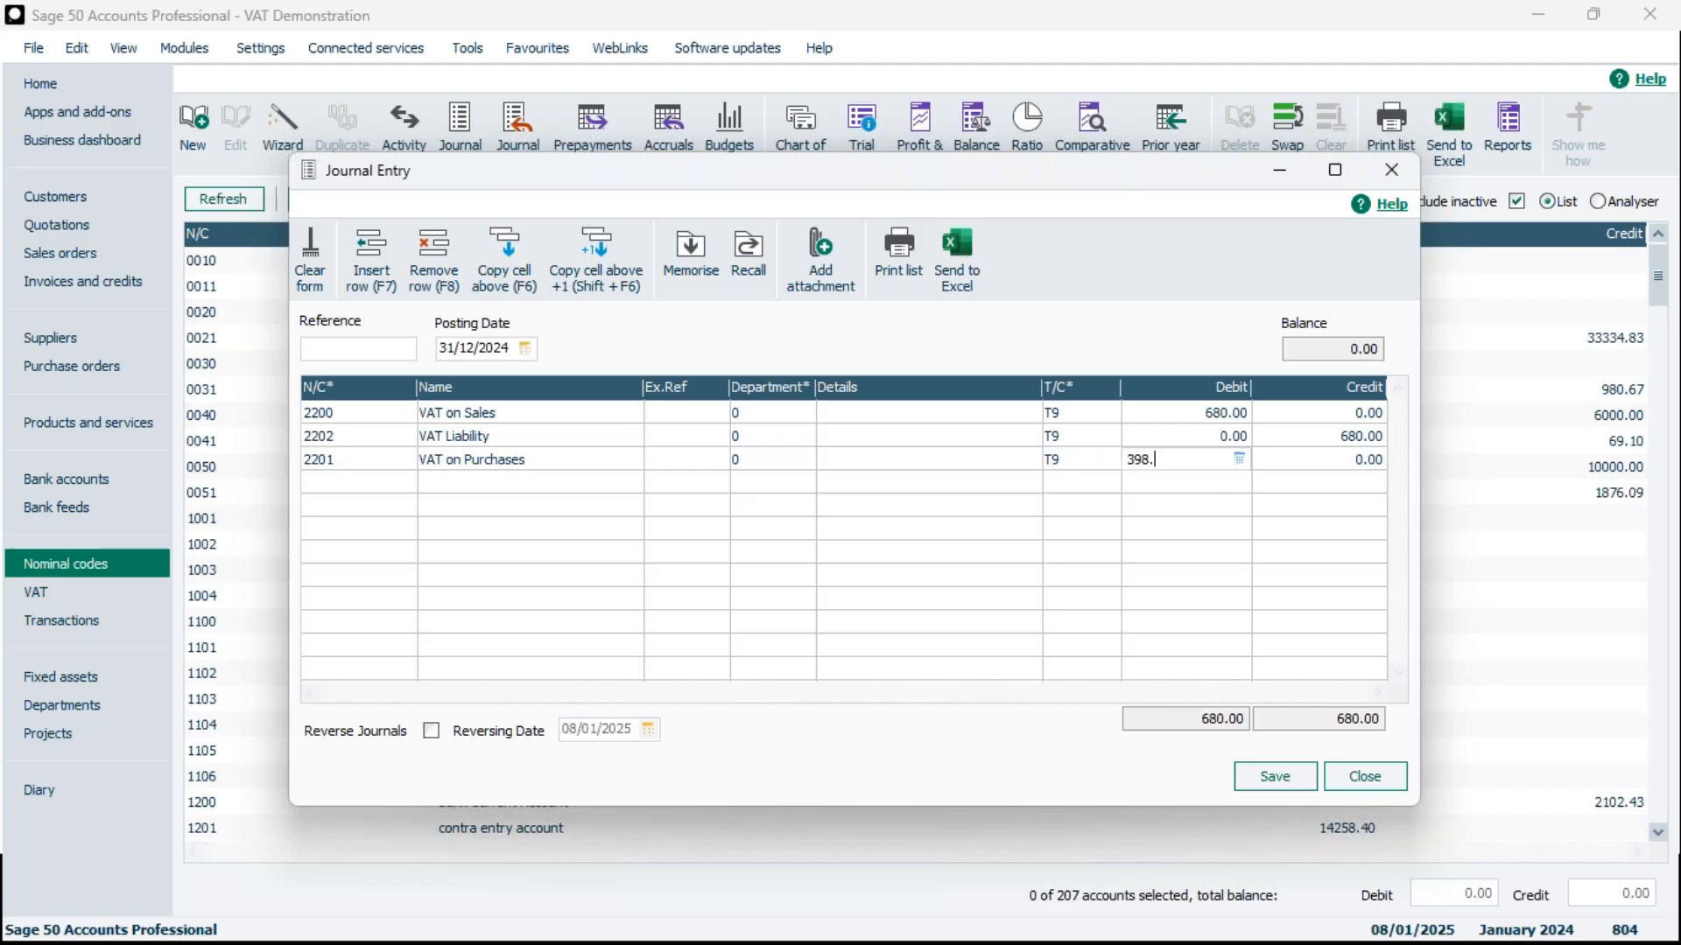
text(60)
key(Tab)
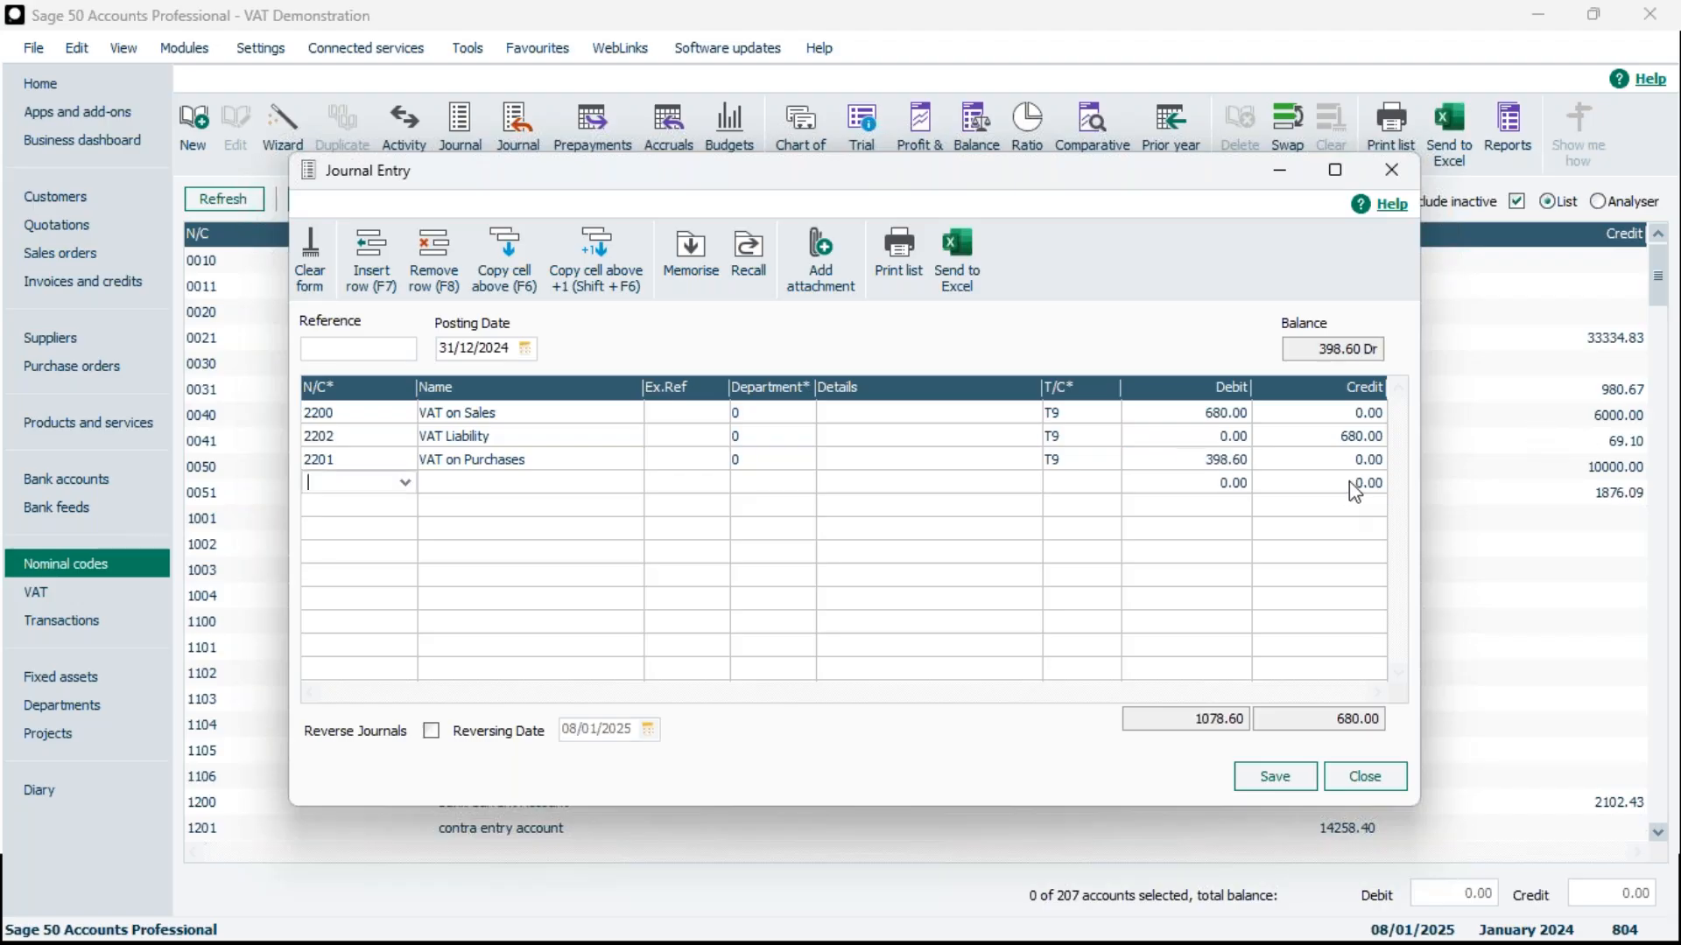
Add a fourth journal line for nominal code 2202 VAT Liability with a credit of 398.60
click(405, 482)
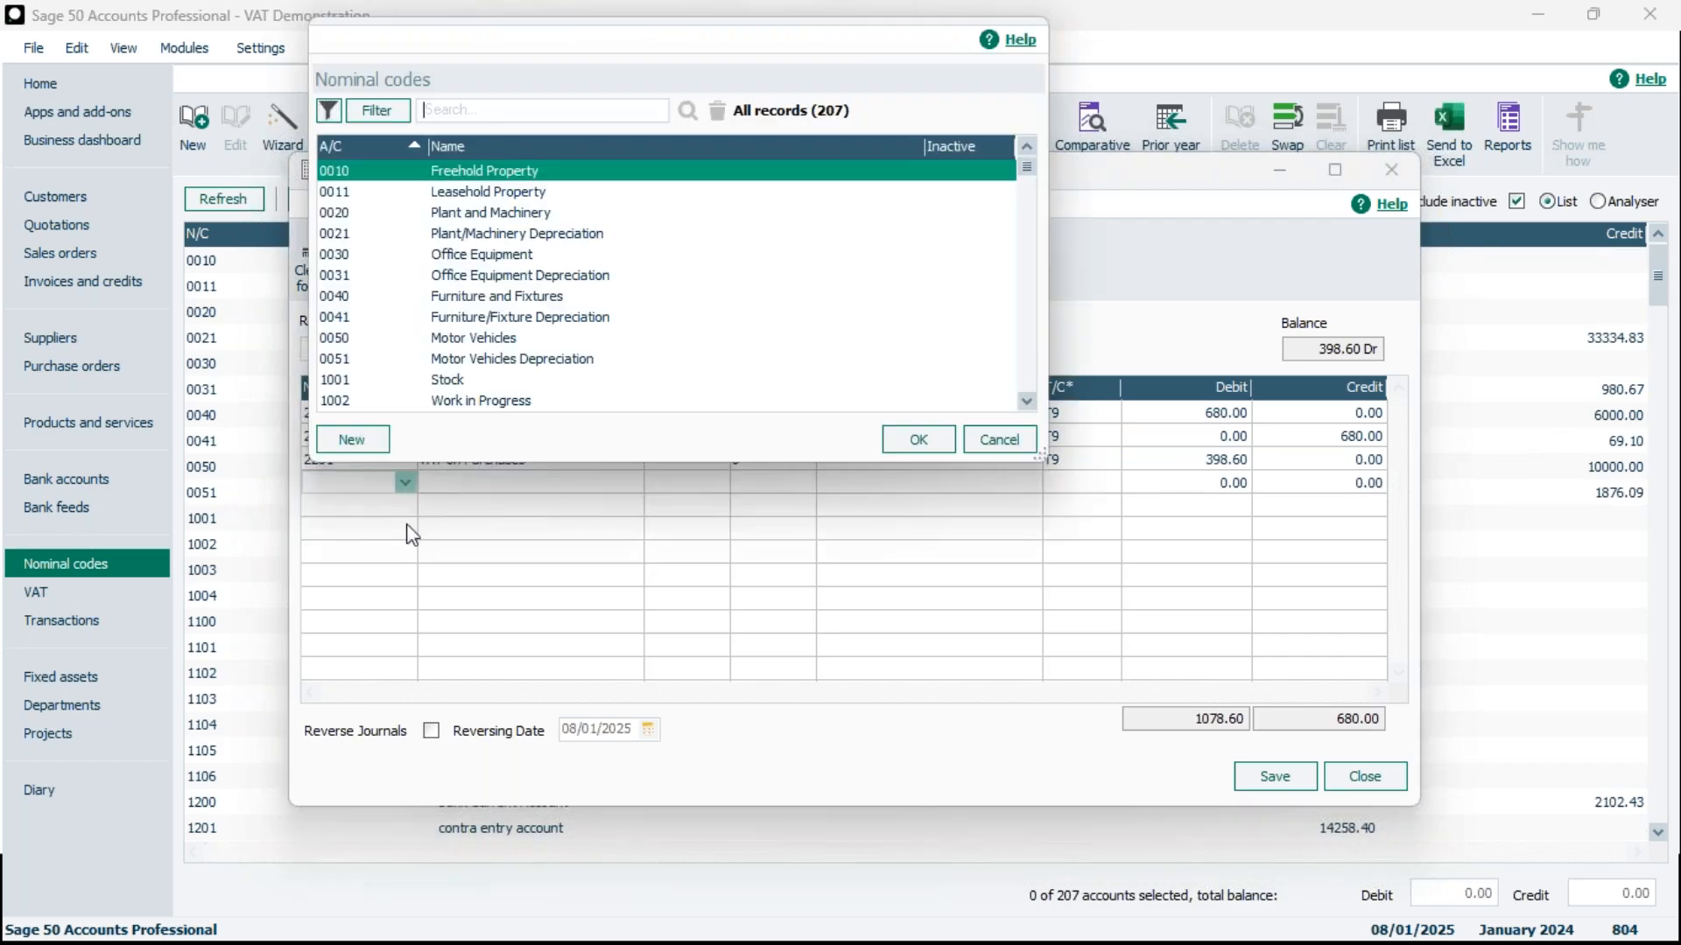
key(Escape)
text(220)
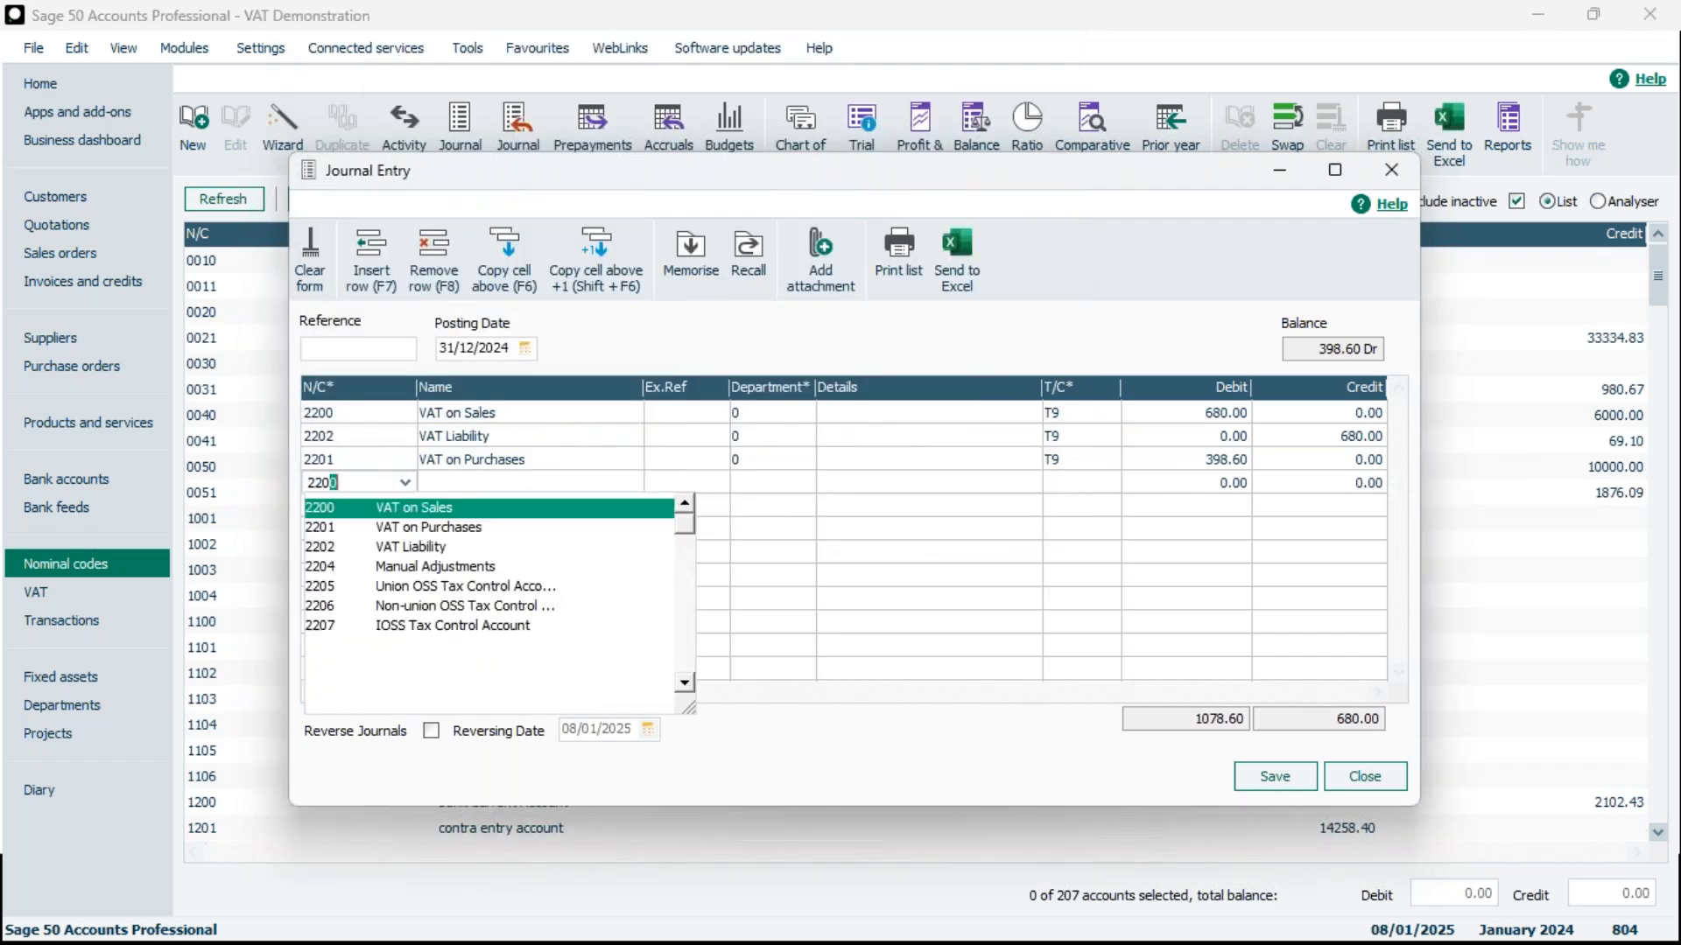
text(2)
click(411, 508)
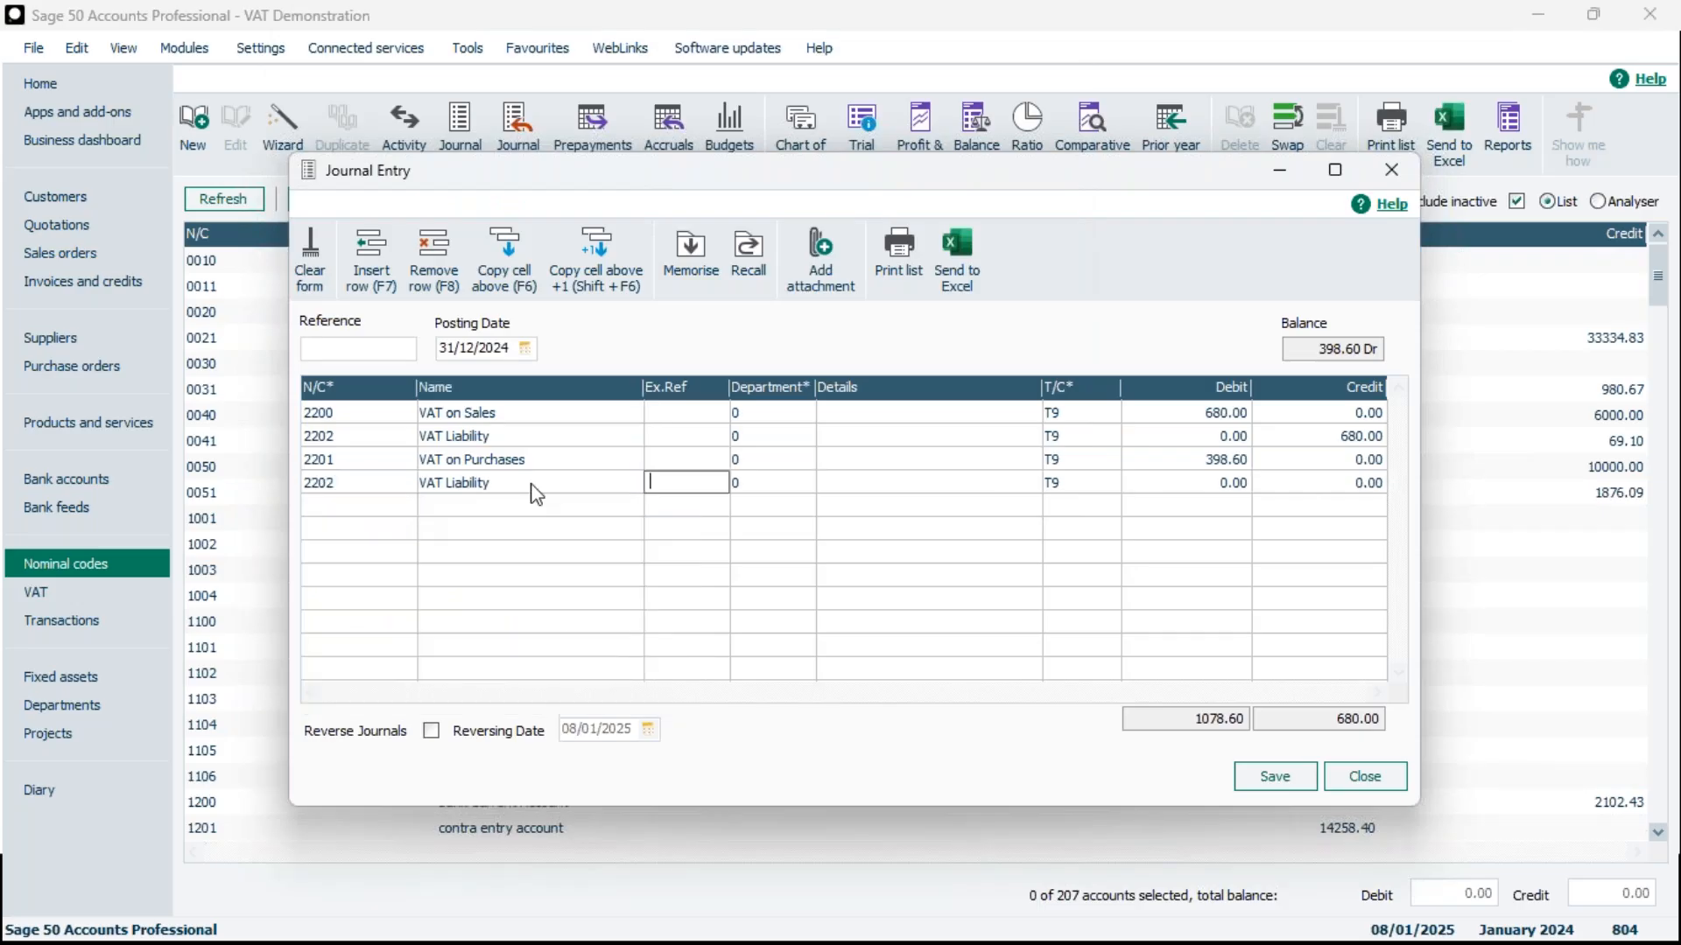
click(1284, 484)
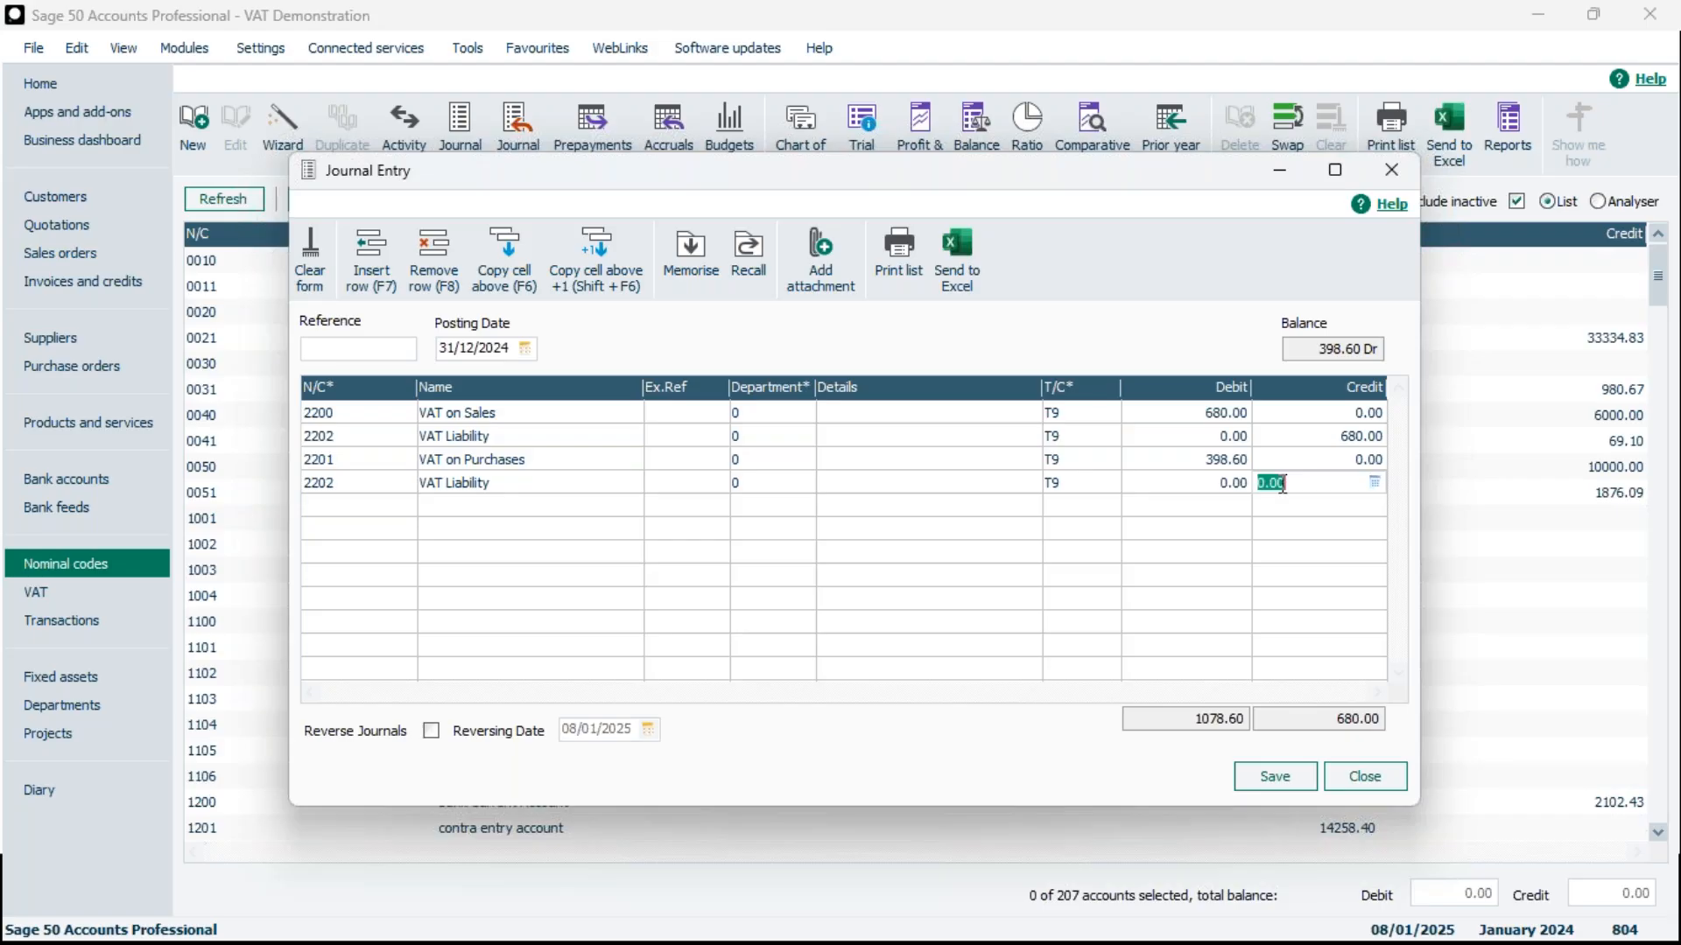
text(398.60)
click(1284, 516)
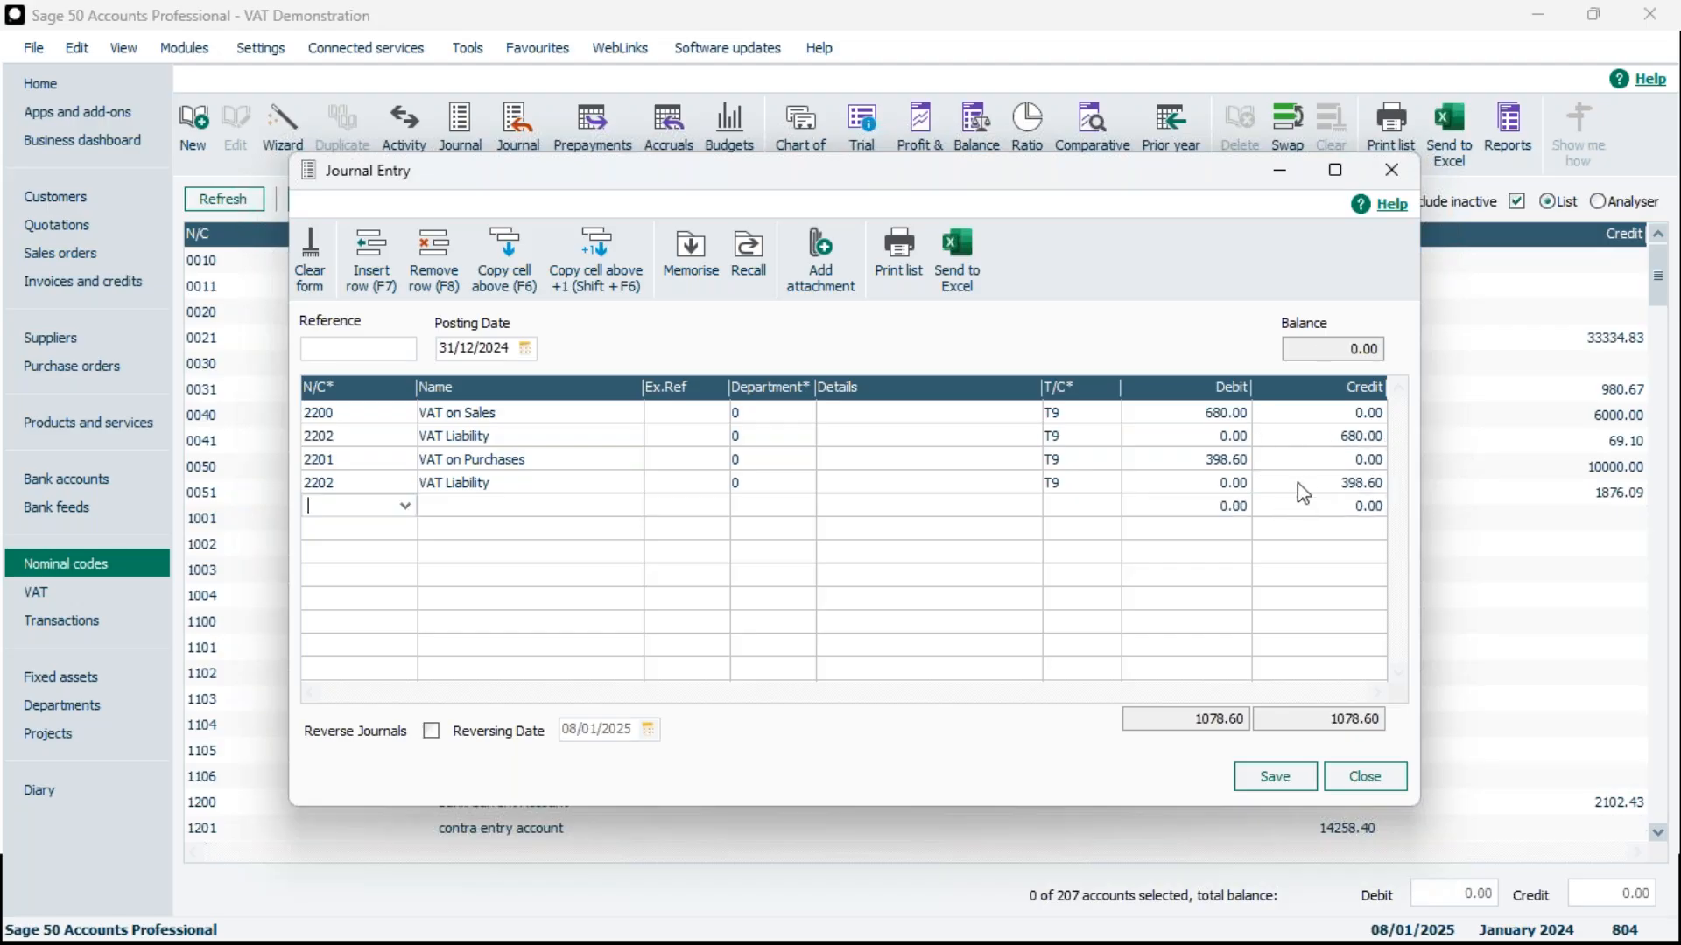
click(1304, 479)
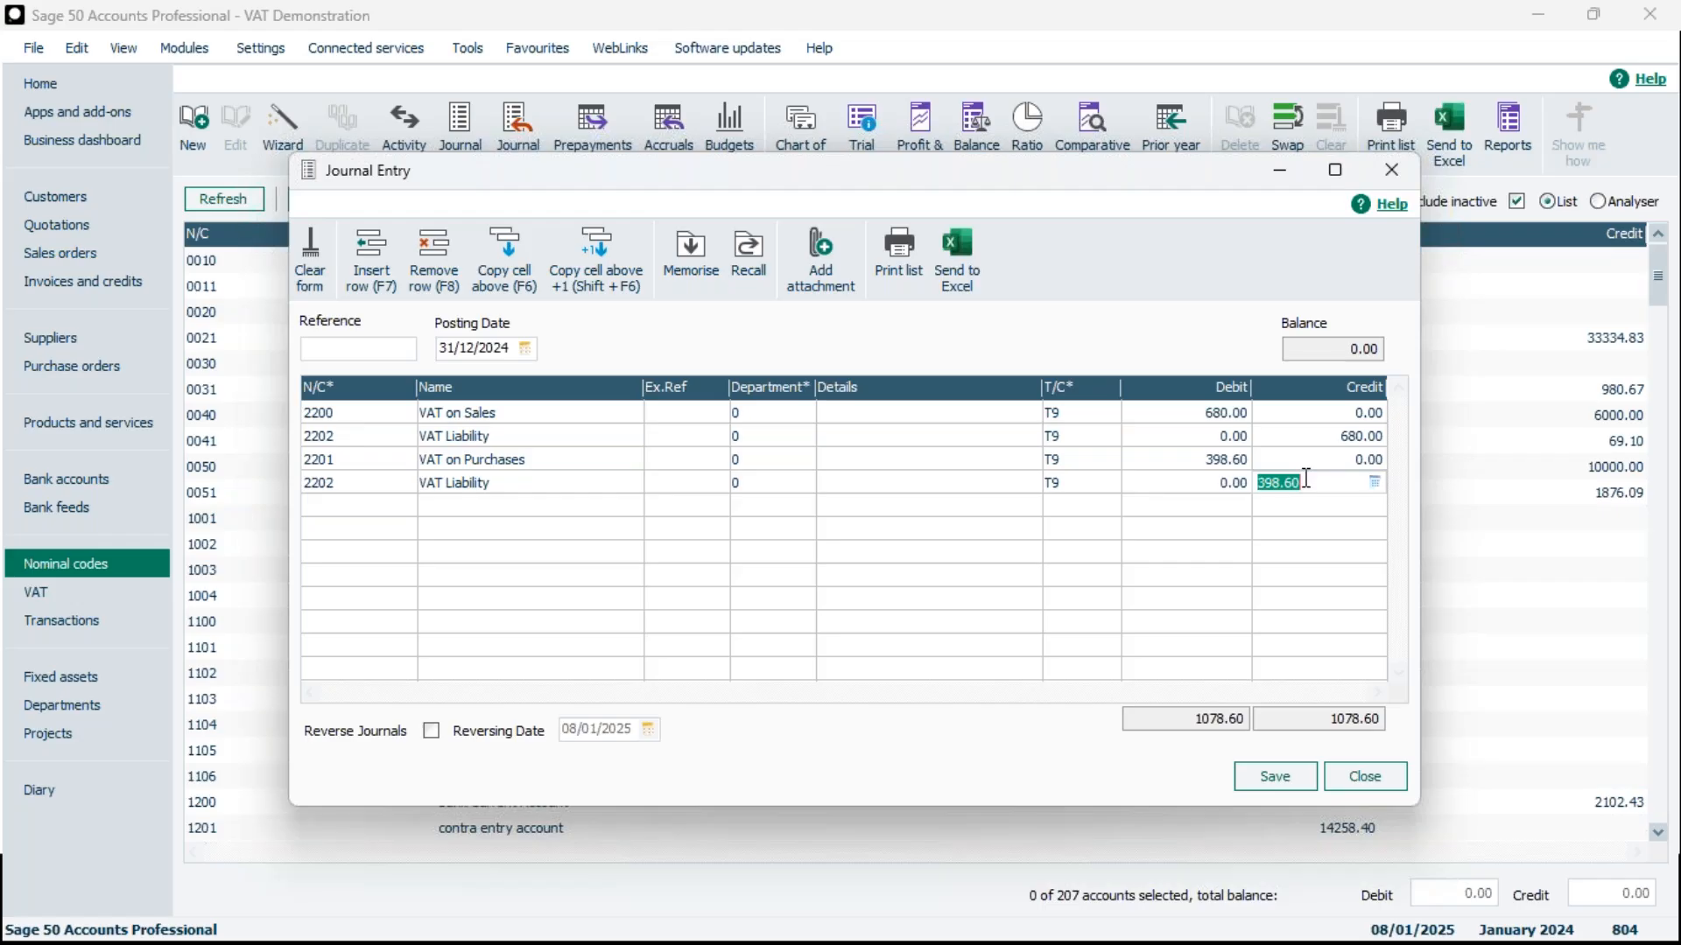
Memorise the journal with filename VAT TRANSFER JAN and description jan, and close the journal entry
click(694, 266)
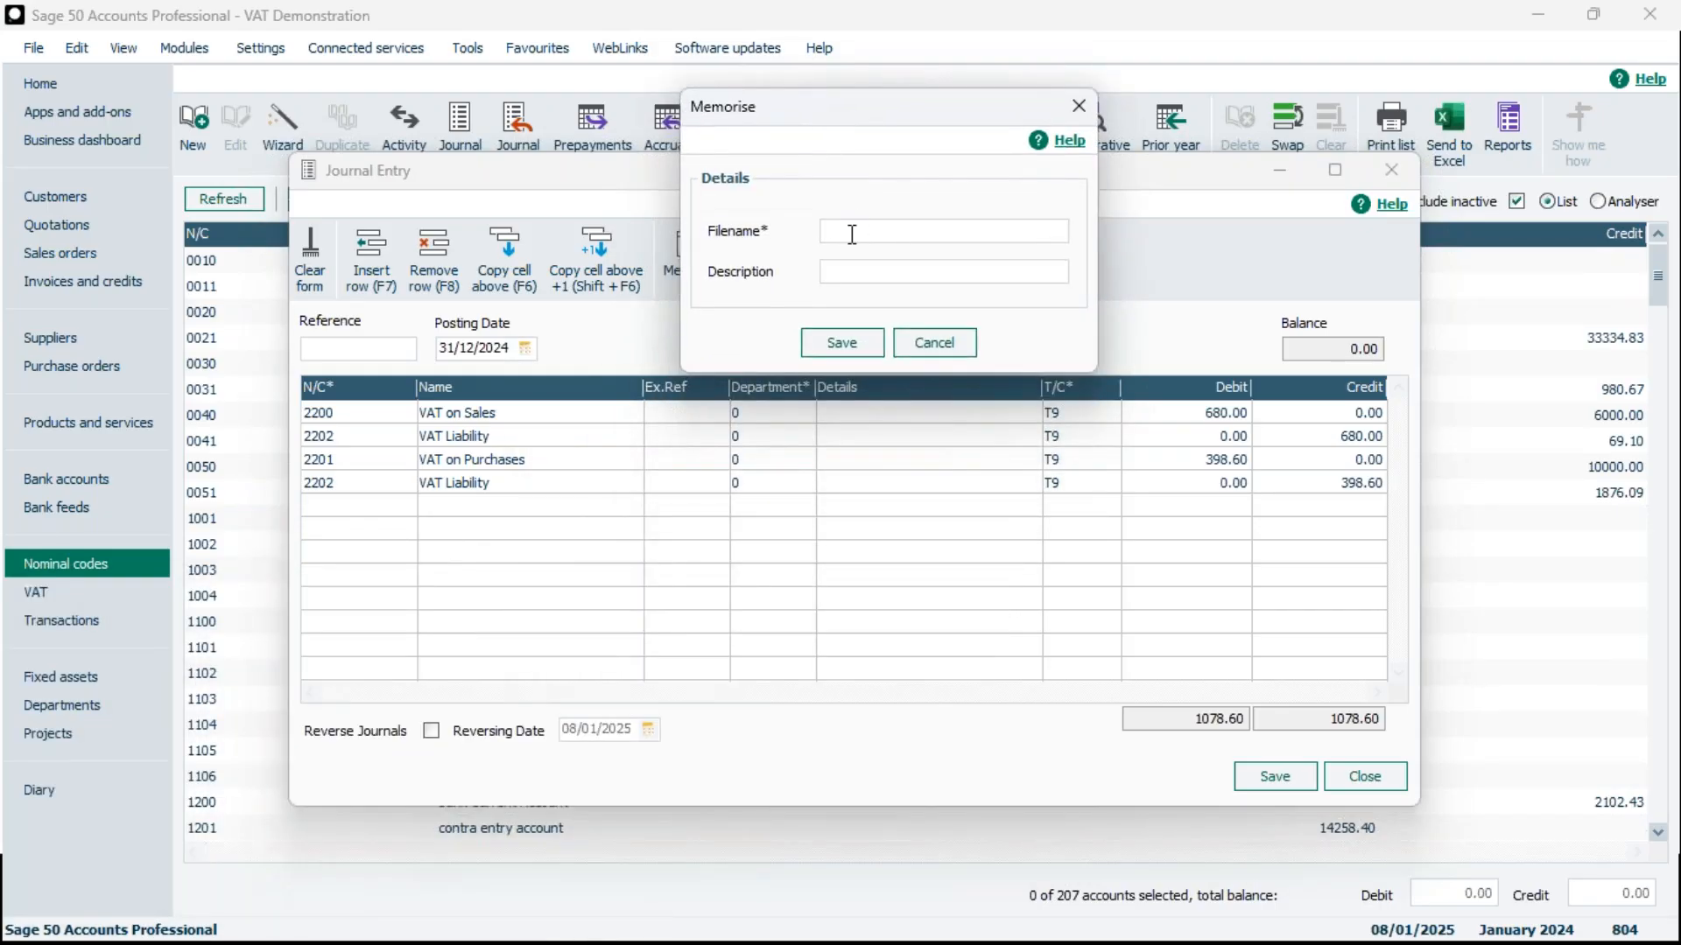
text(VAT TRANSFER JAN)
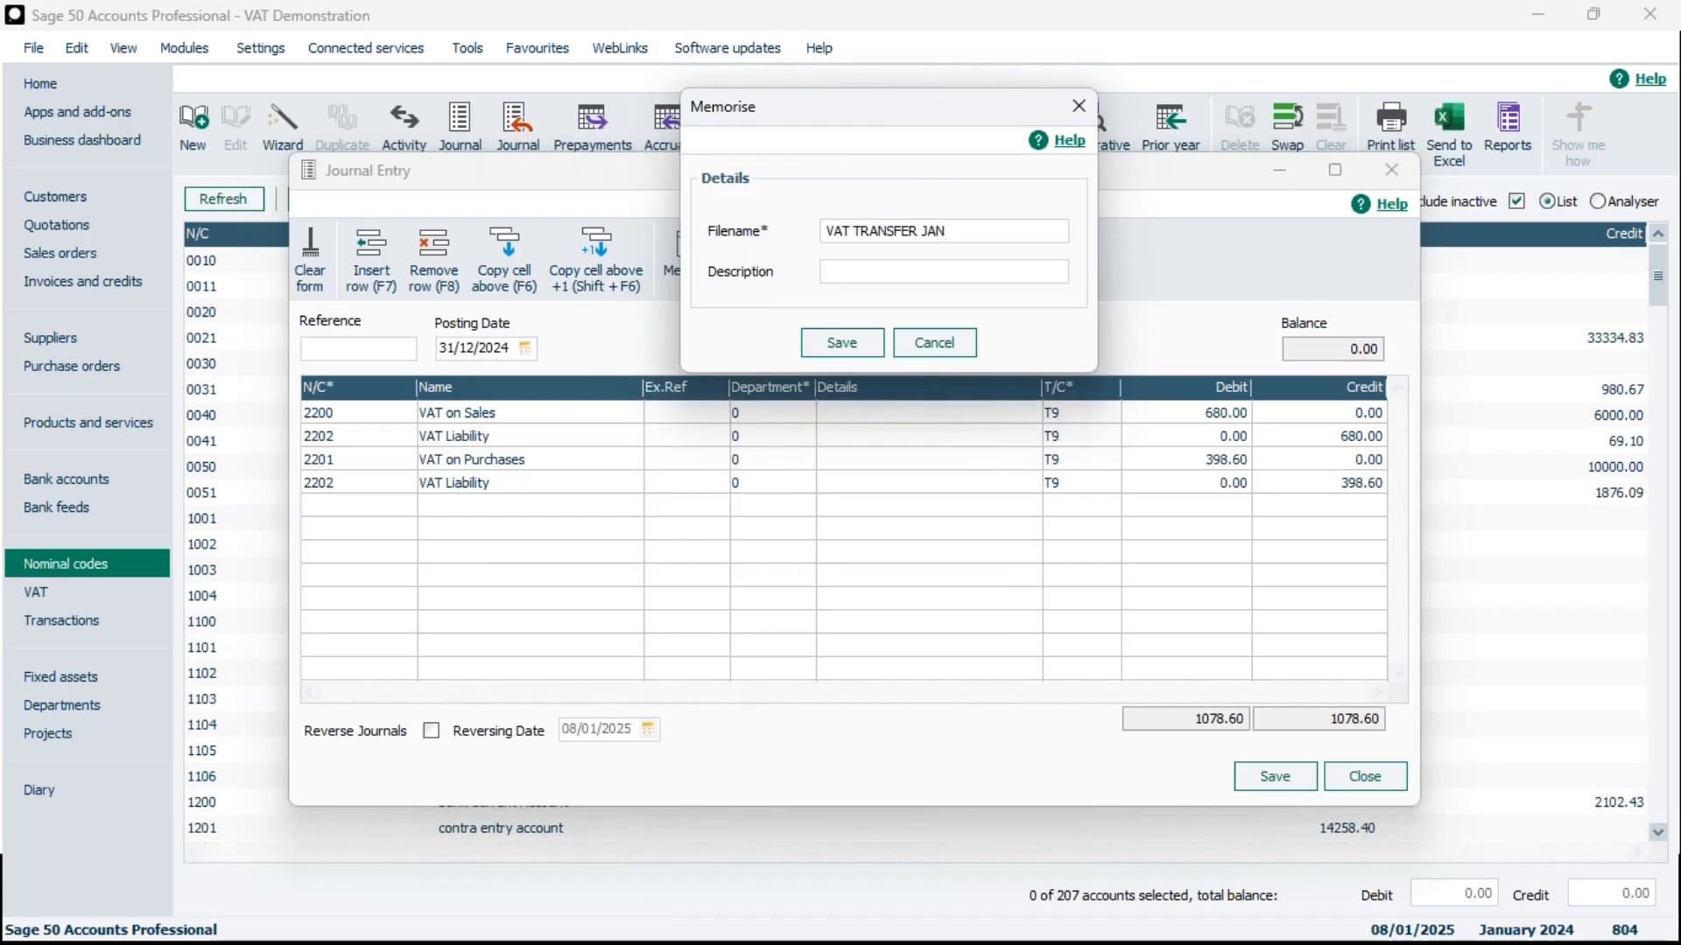
click(948, 278)
text(jan)
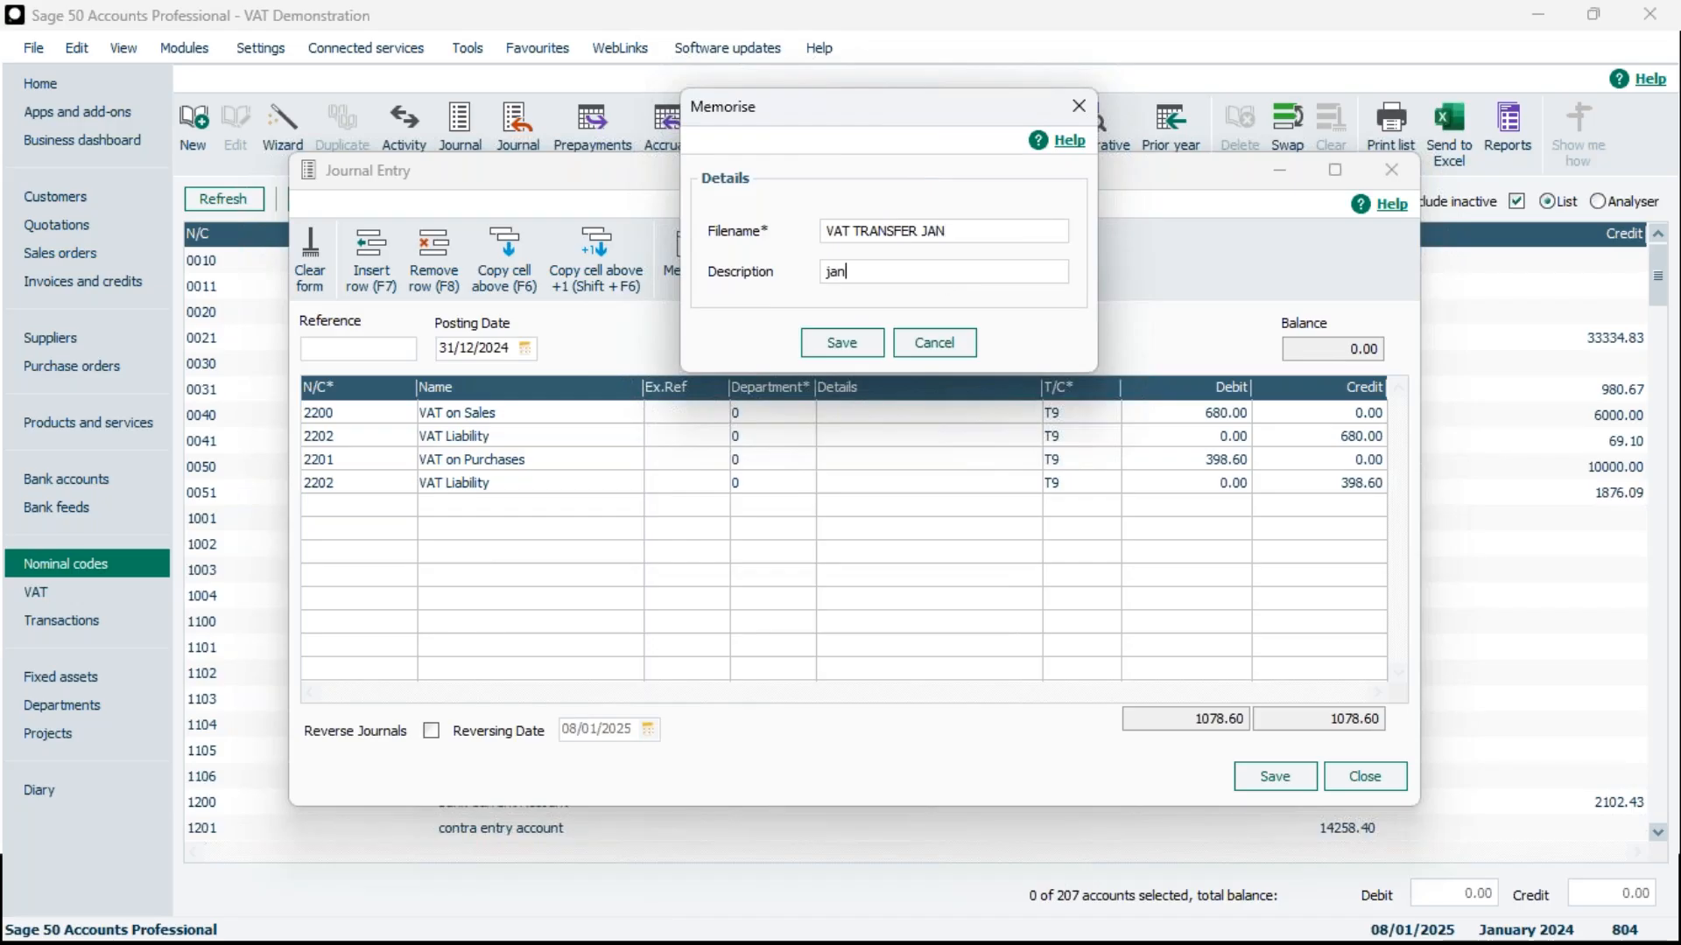
click(847, 346)
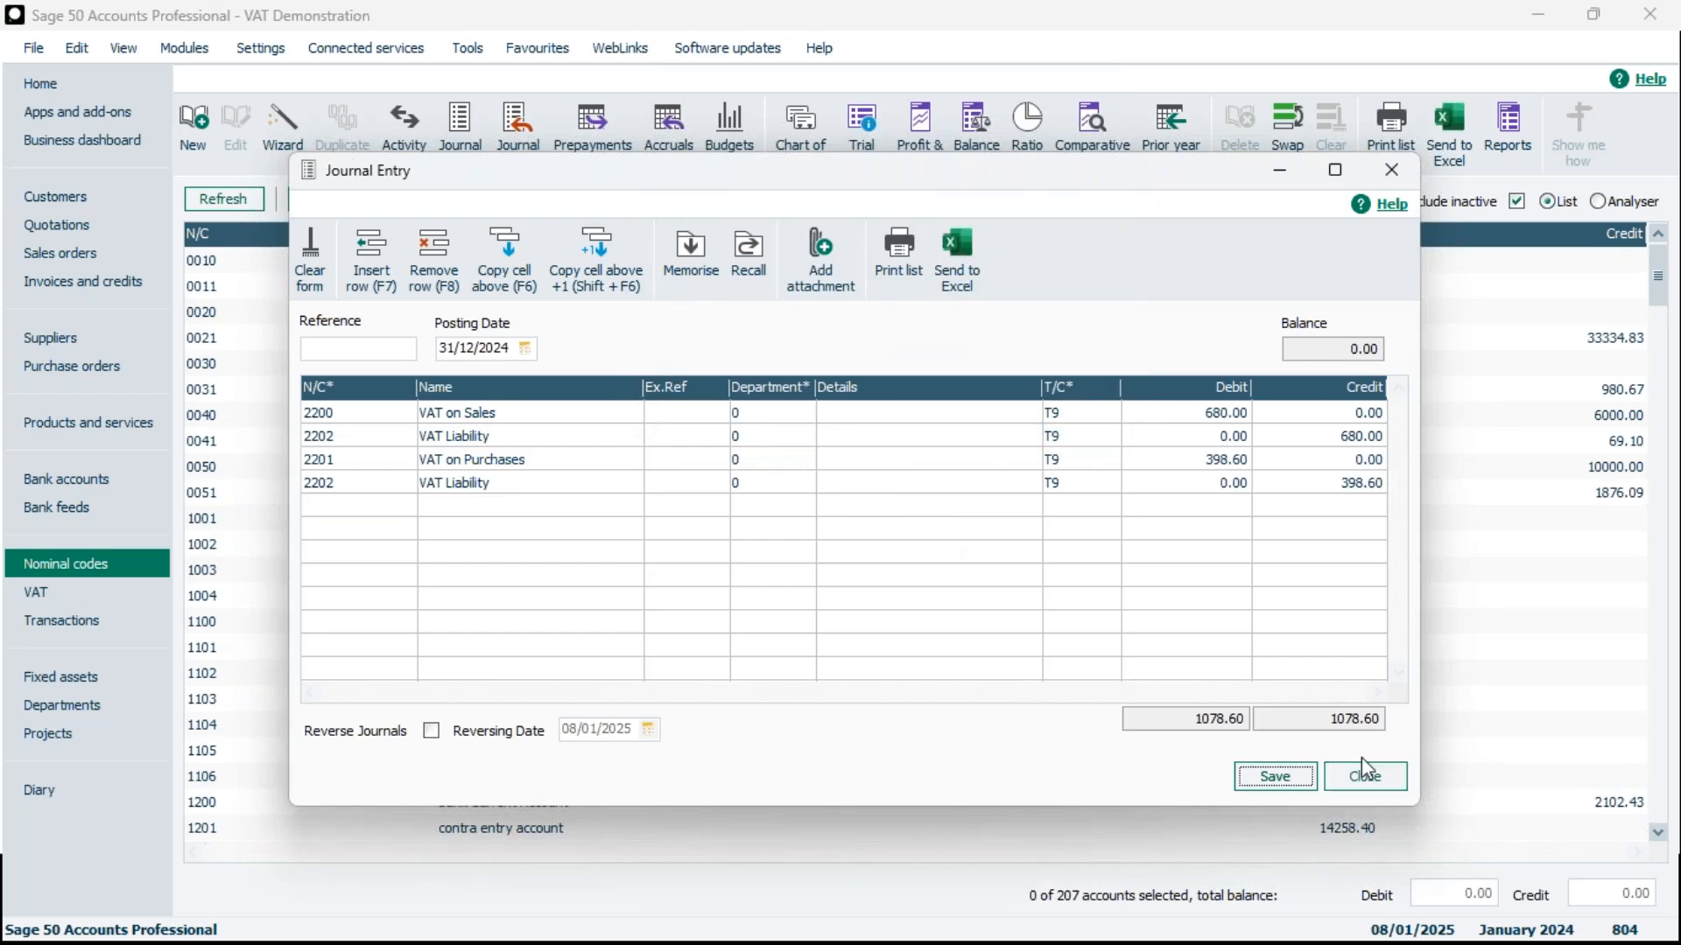
click(1369, 782)
click(863, 555)
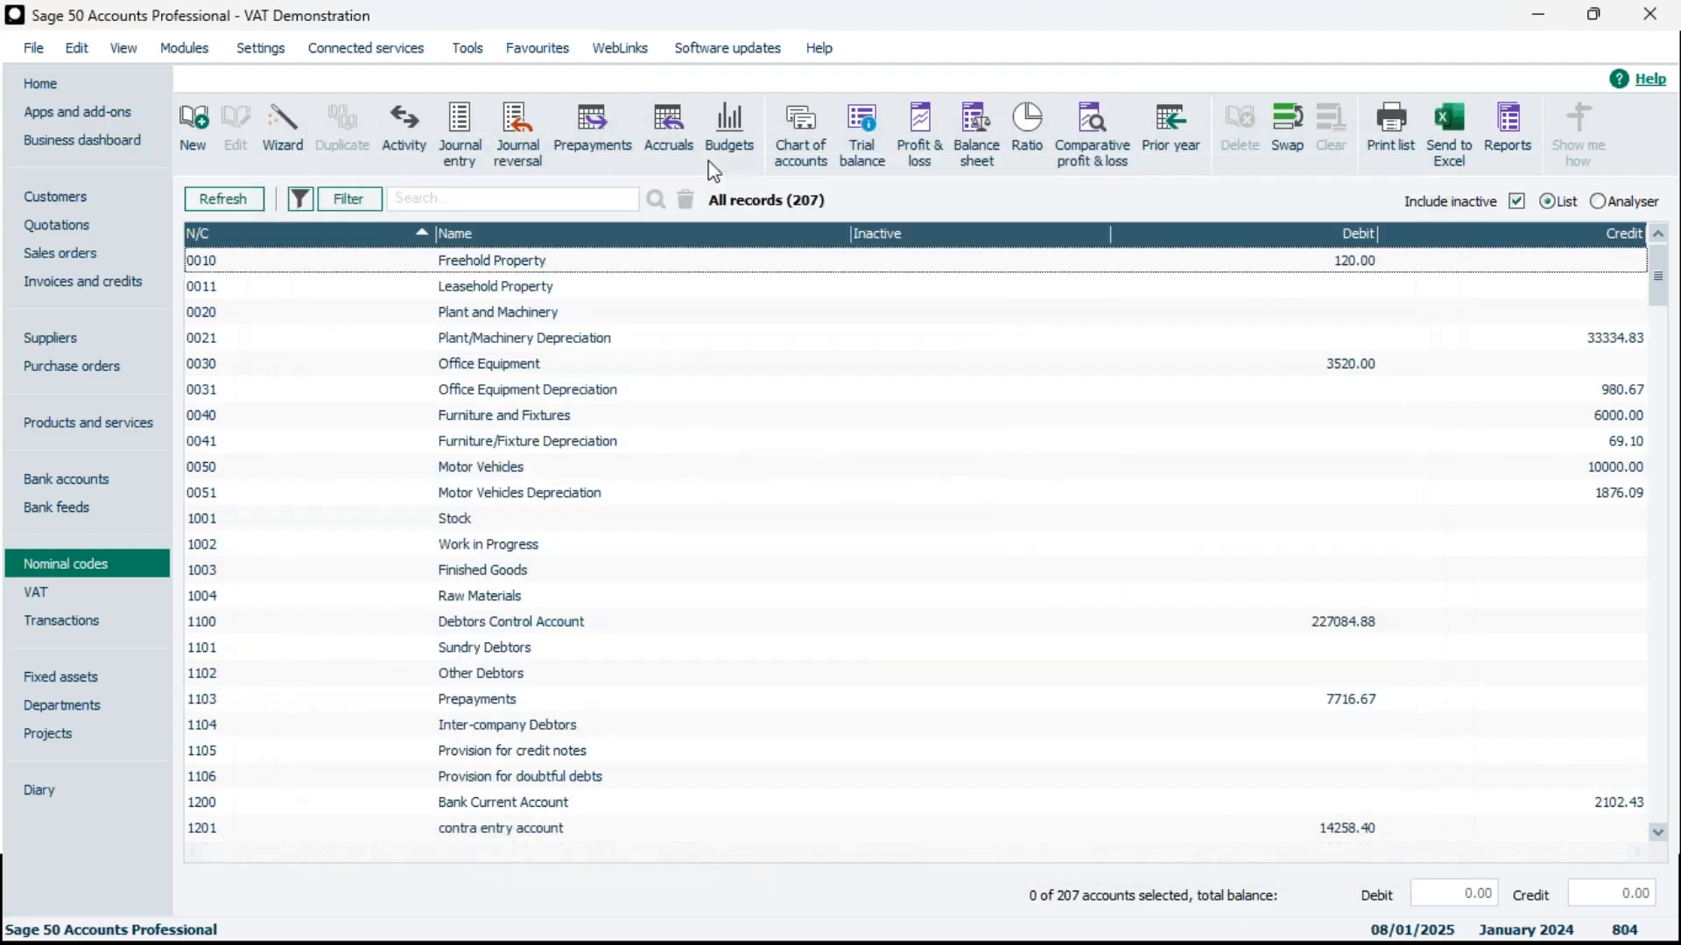
Start a new journal entry and load the memorised journal described as jan, with filename VAT TRANSFER JAN
click(461, 140)
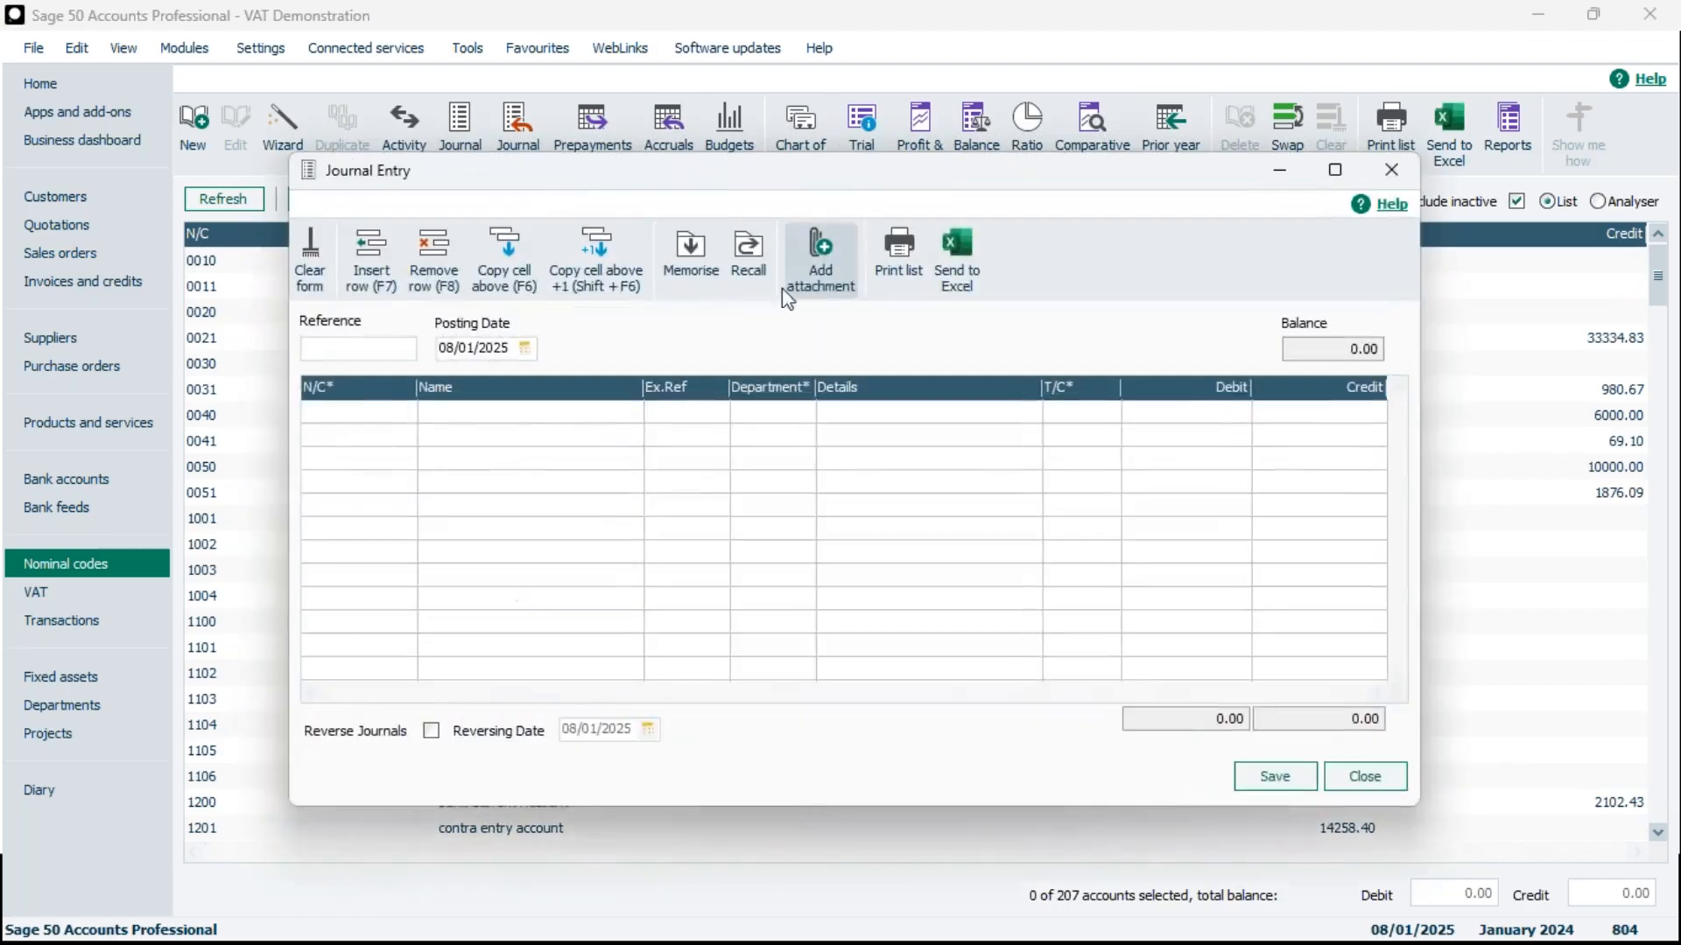
click(750, 263)
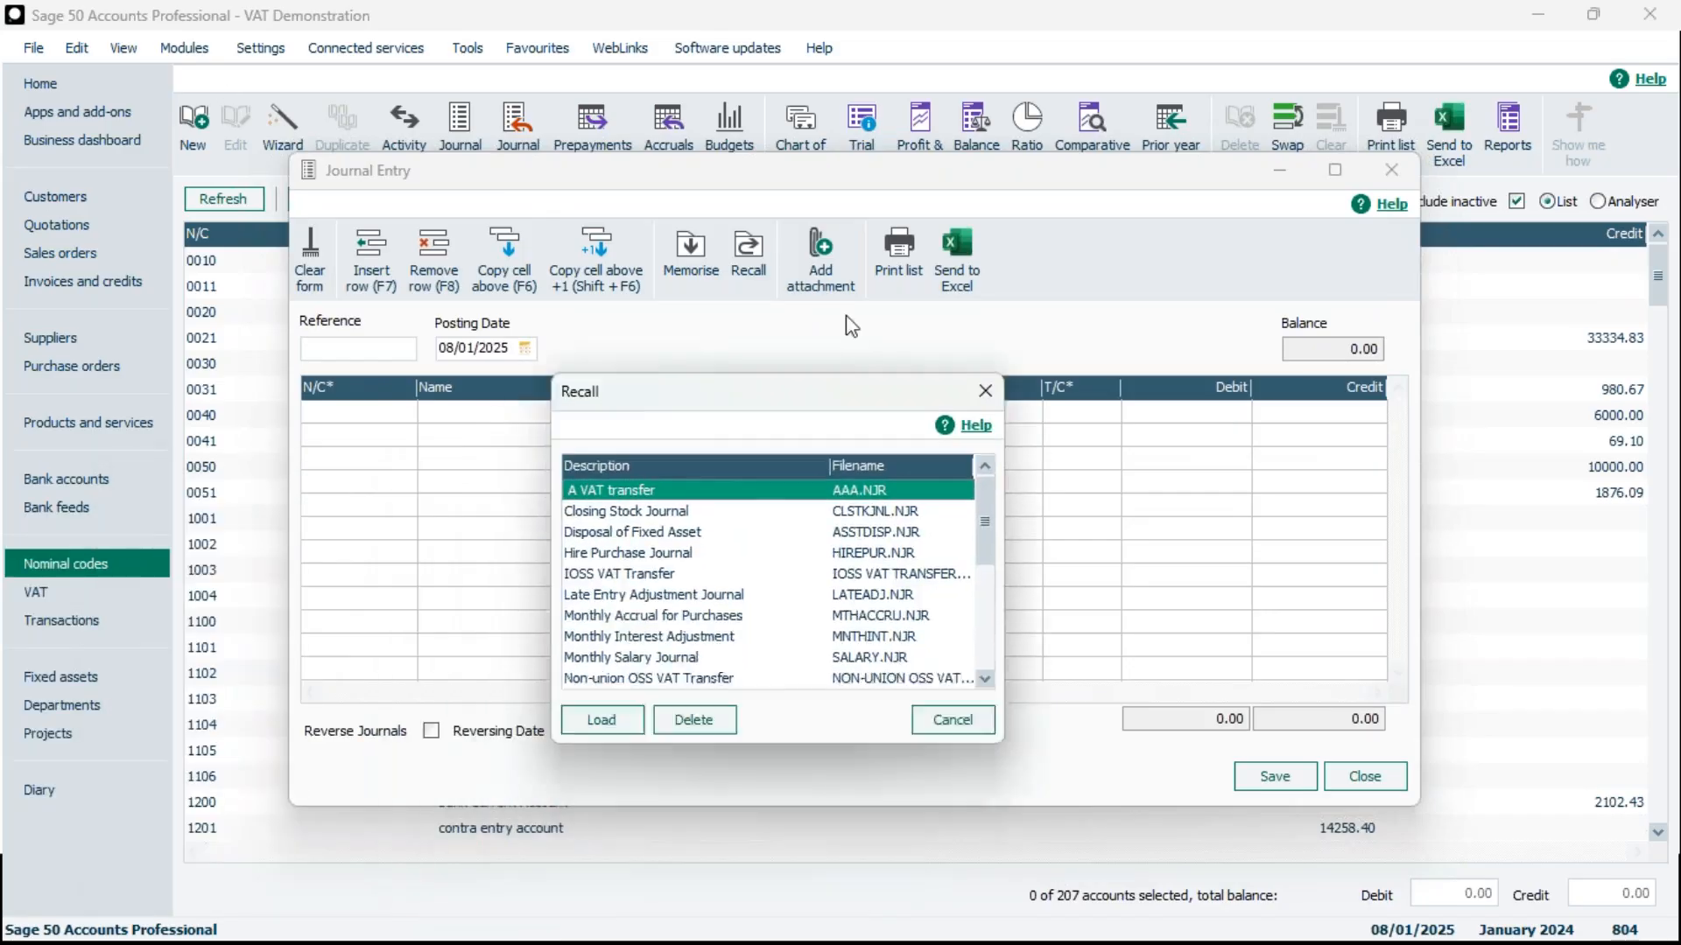
drag(1066, 376, 1067, 466)
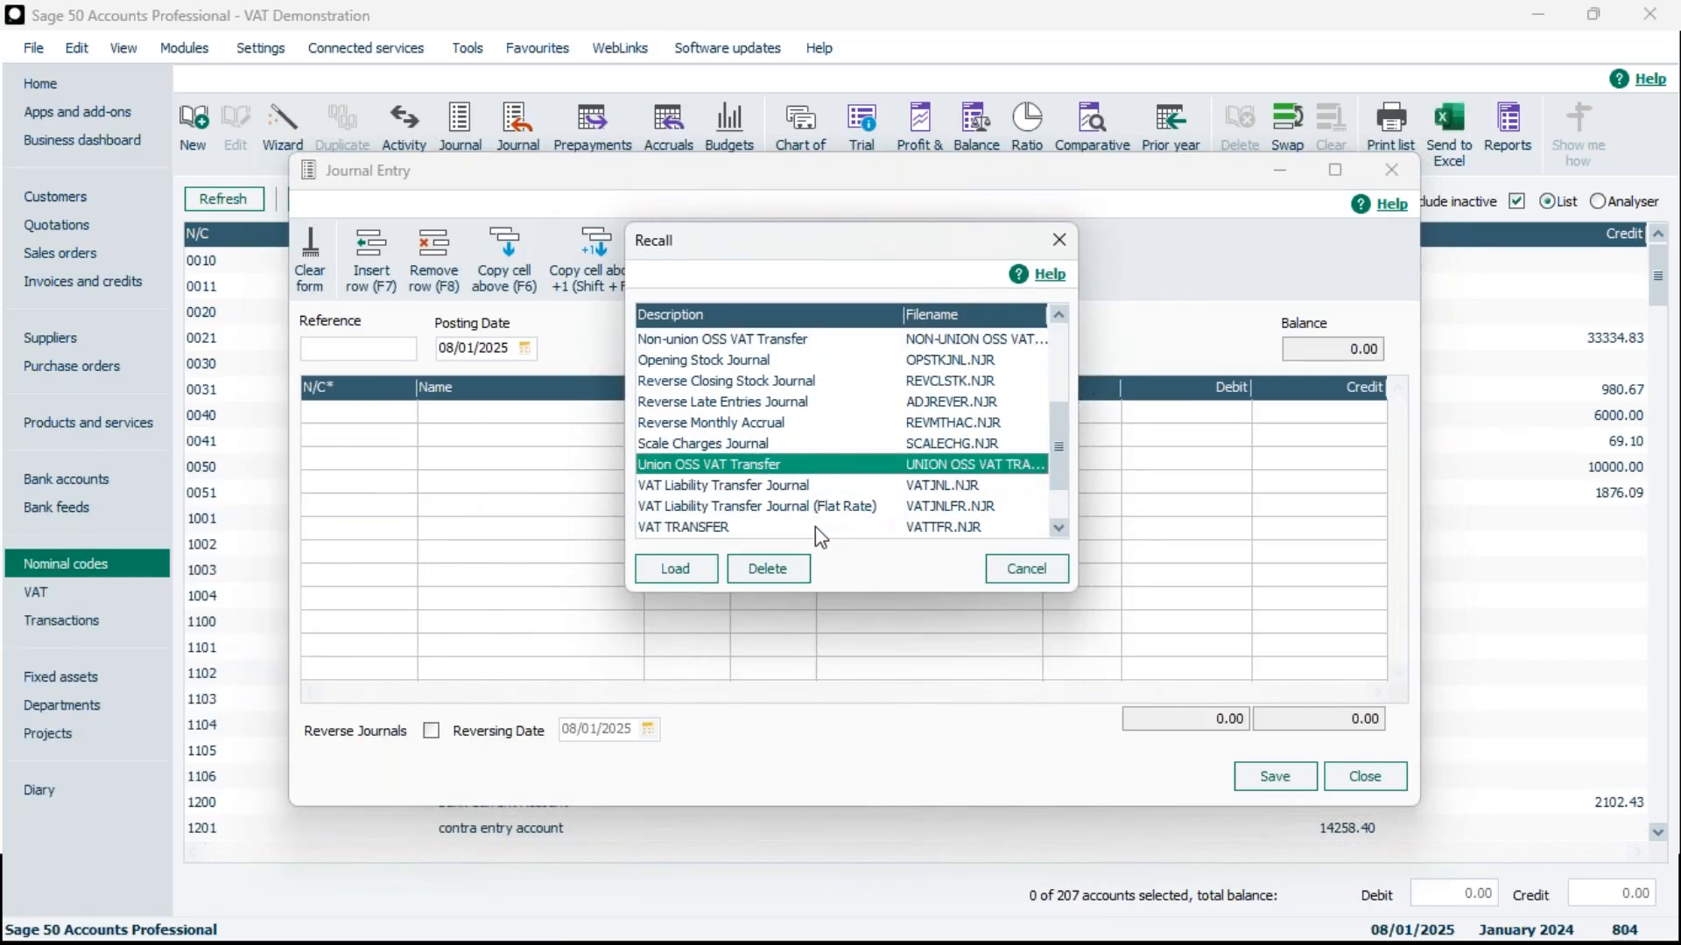
key(Up)
key(Up)
key(Up)
key(Up)
key(Up)
key(Up)
key(Up)
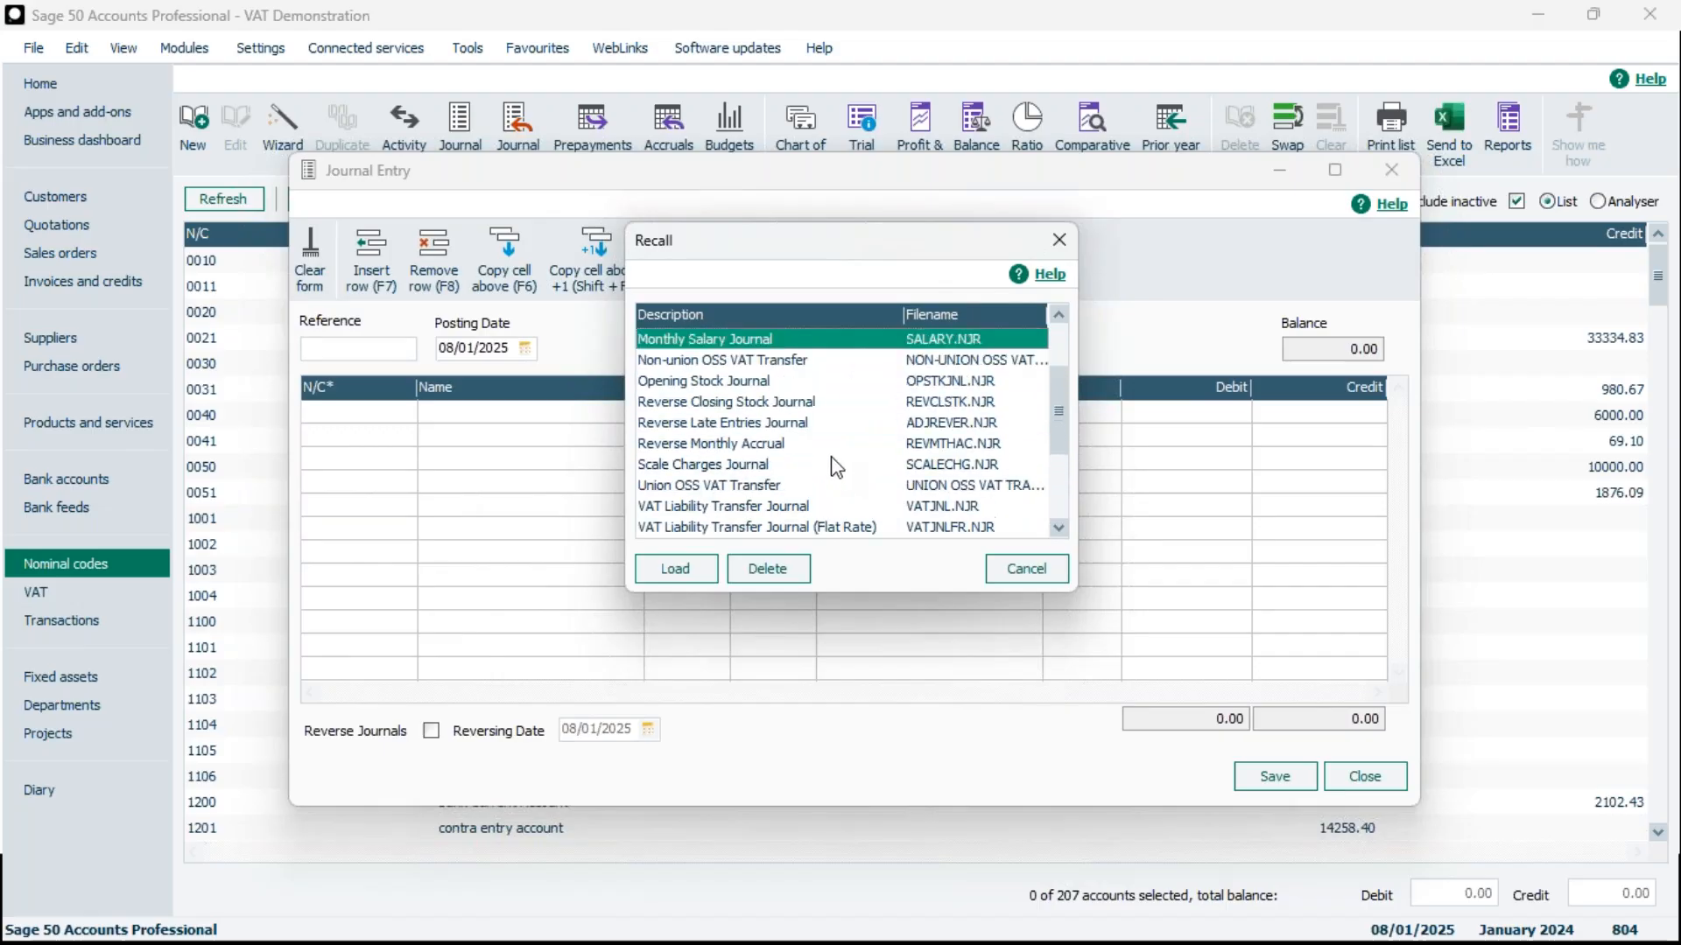
key(Up)
key(Up)
key(Up)
key(Up)
key(Up)
key(Up)
key(Up)
key(Up)
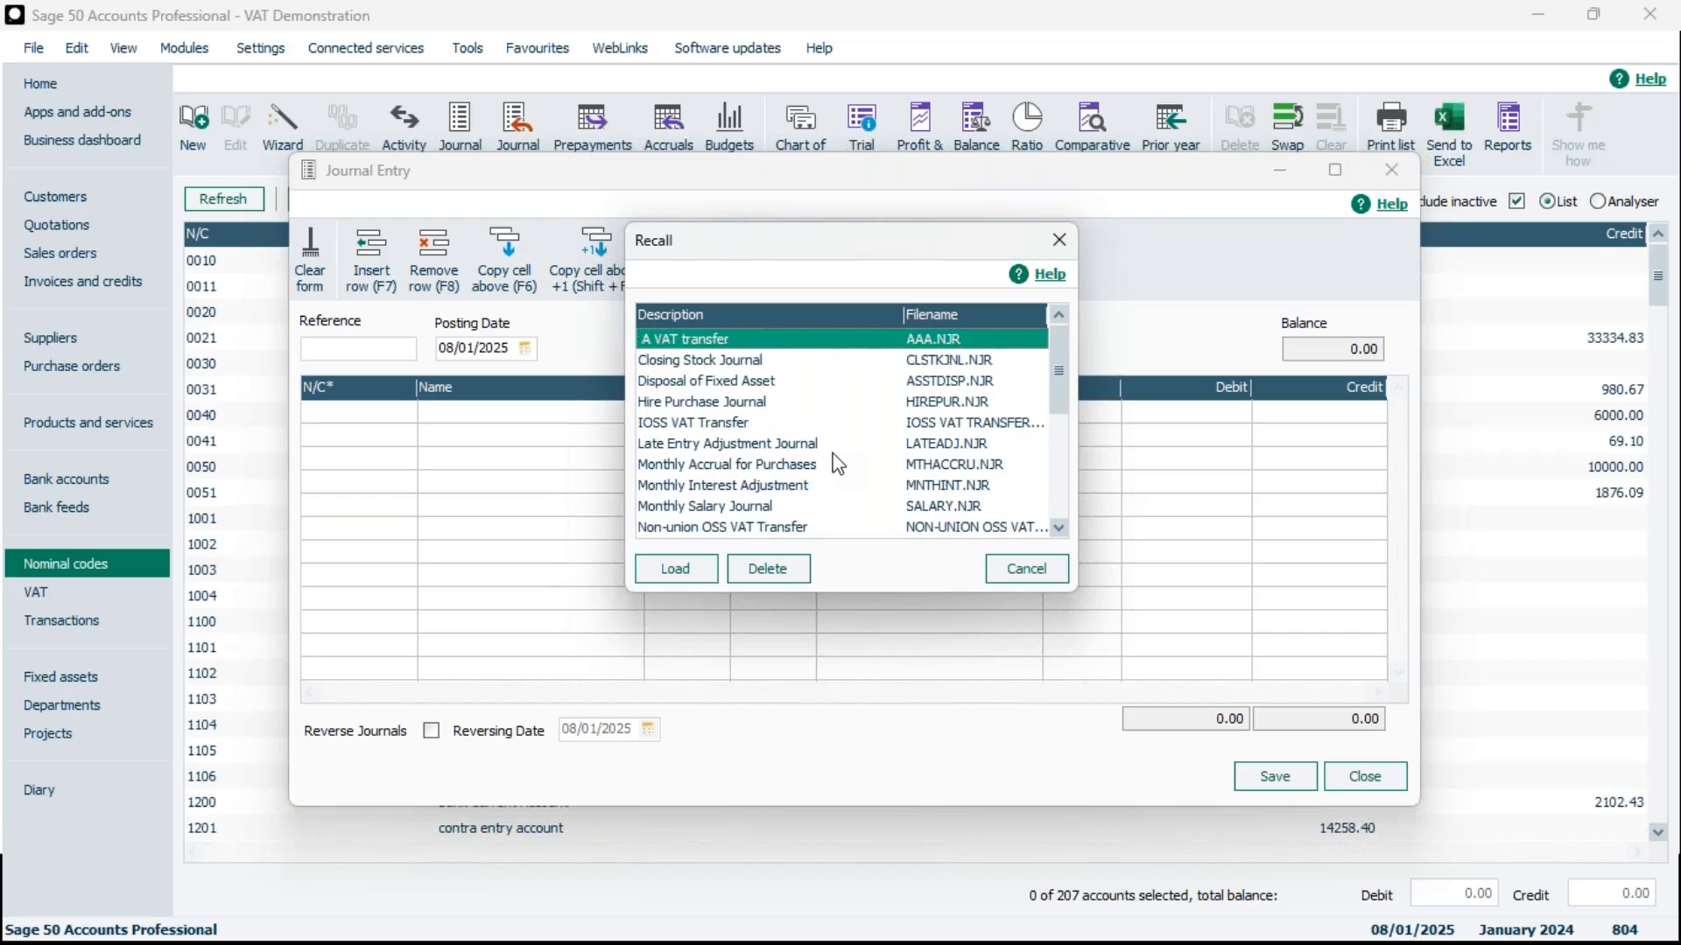
drag(1060, 368, 1068, 490)
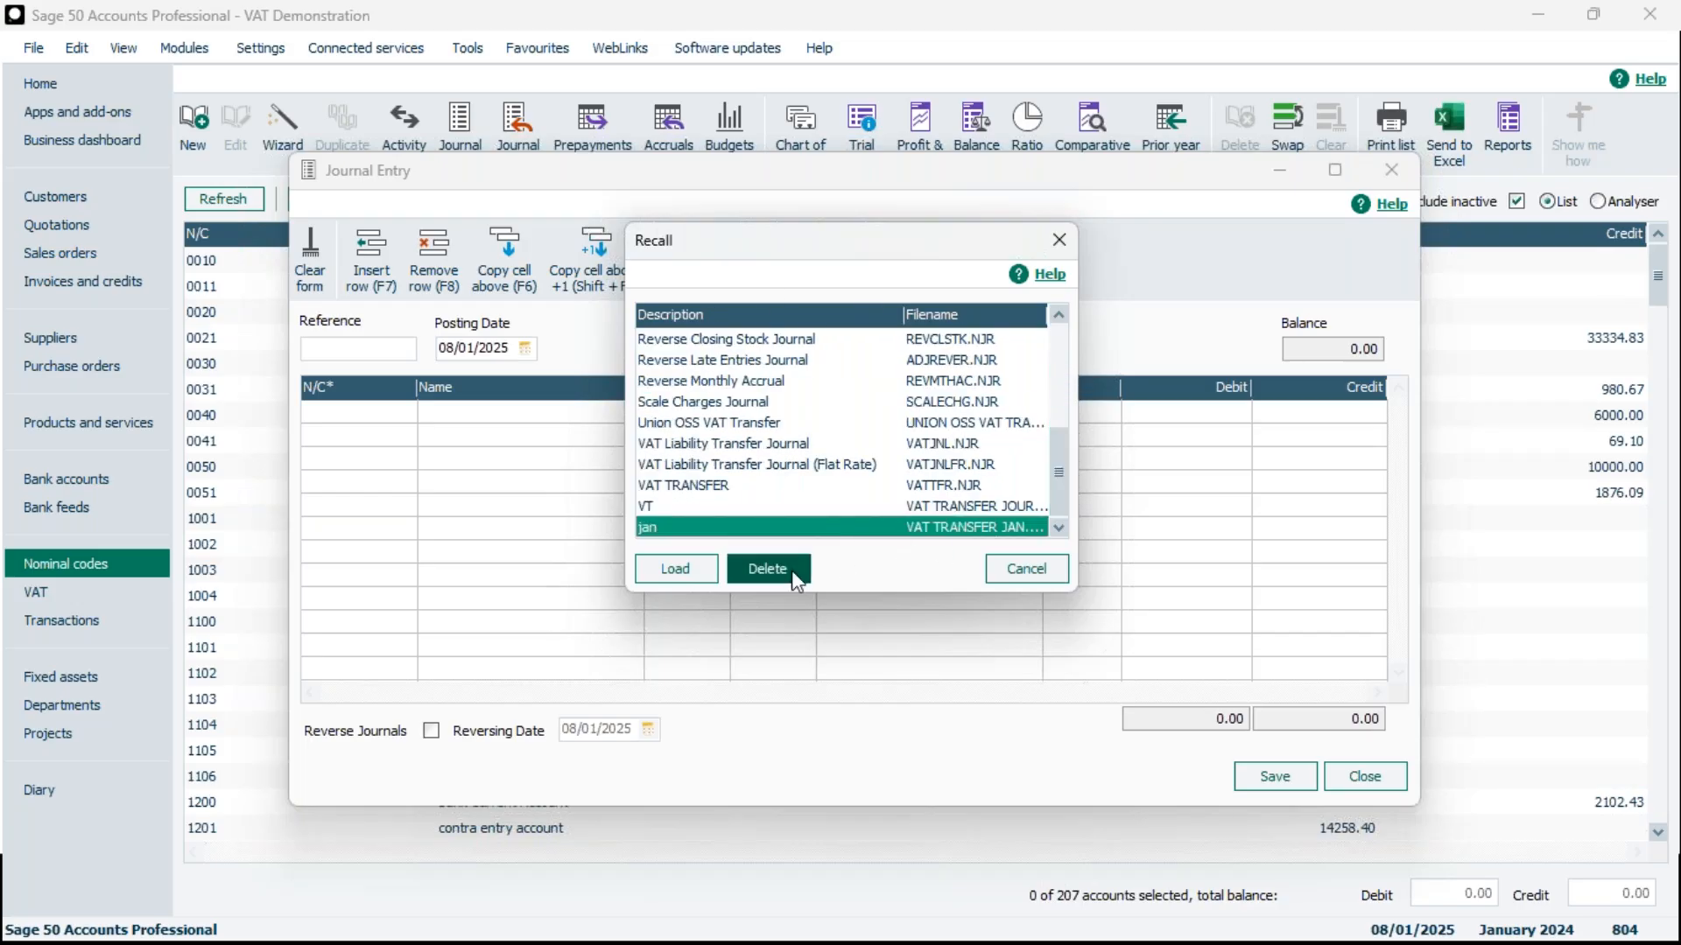
click(669, 569)
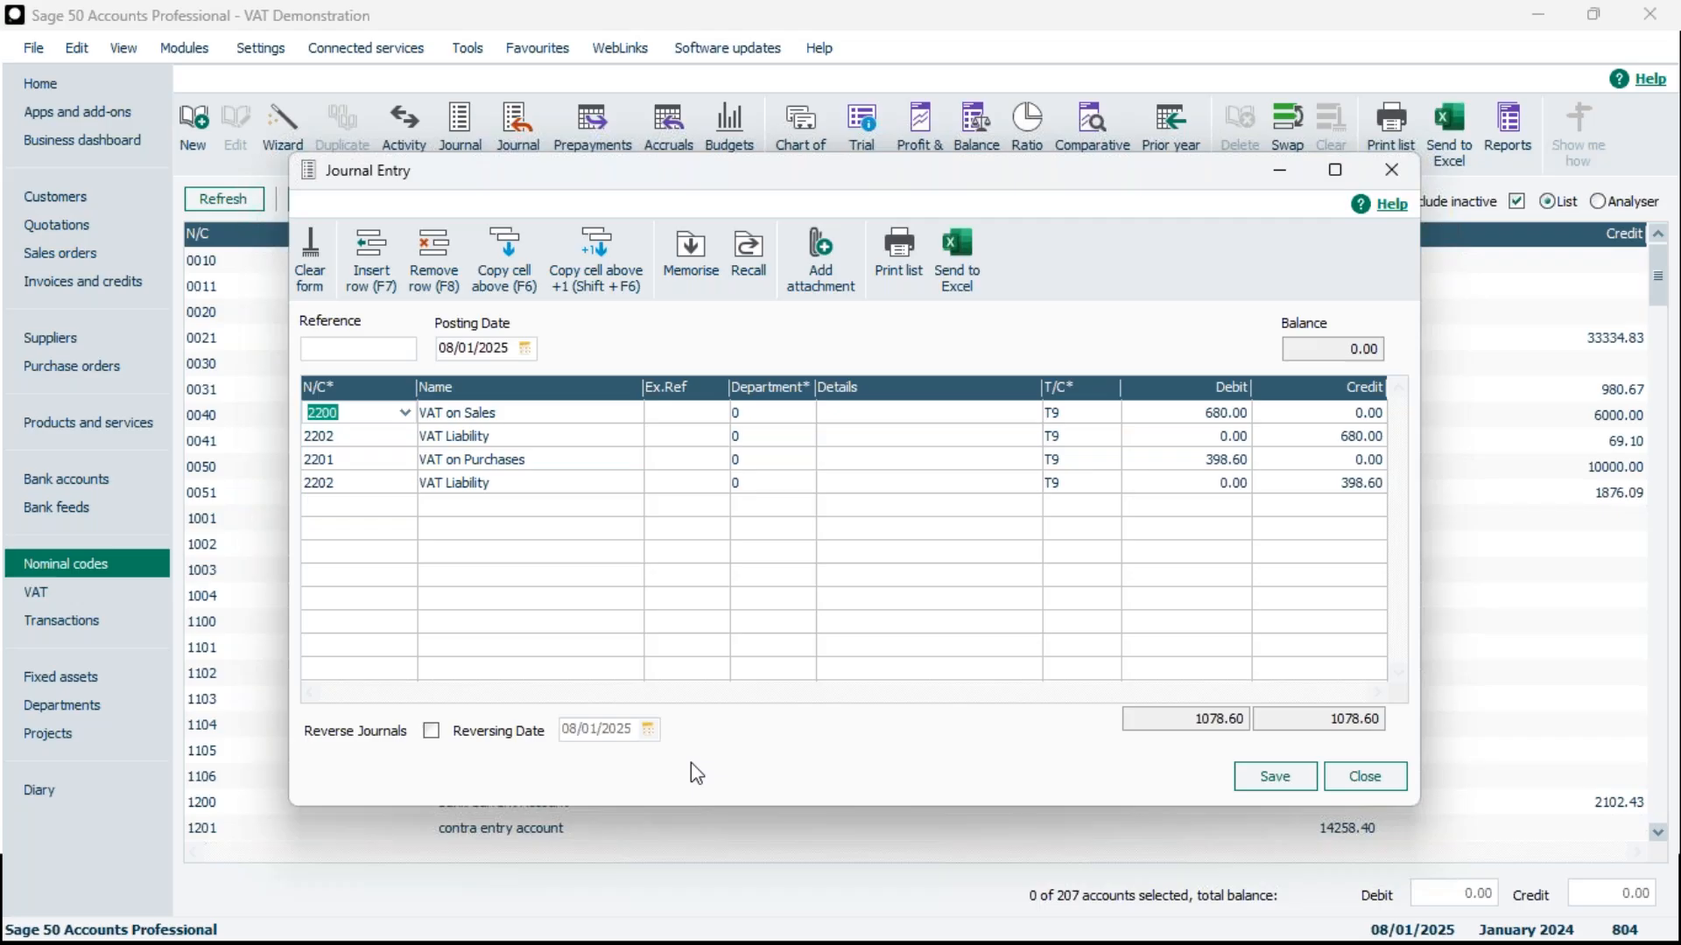
Open the recalled journal's posting date calendar and close the journal entry without saving
click(524, 348)
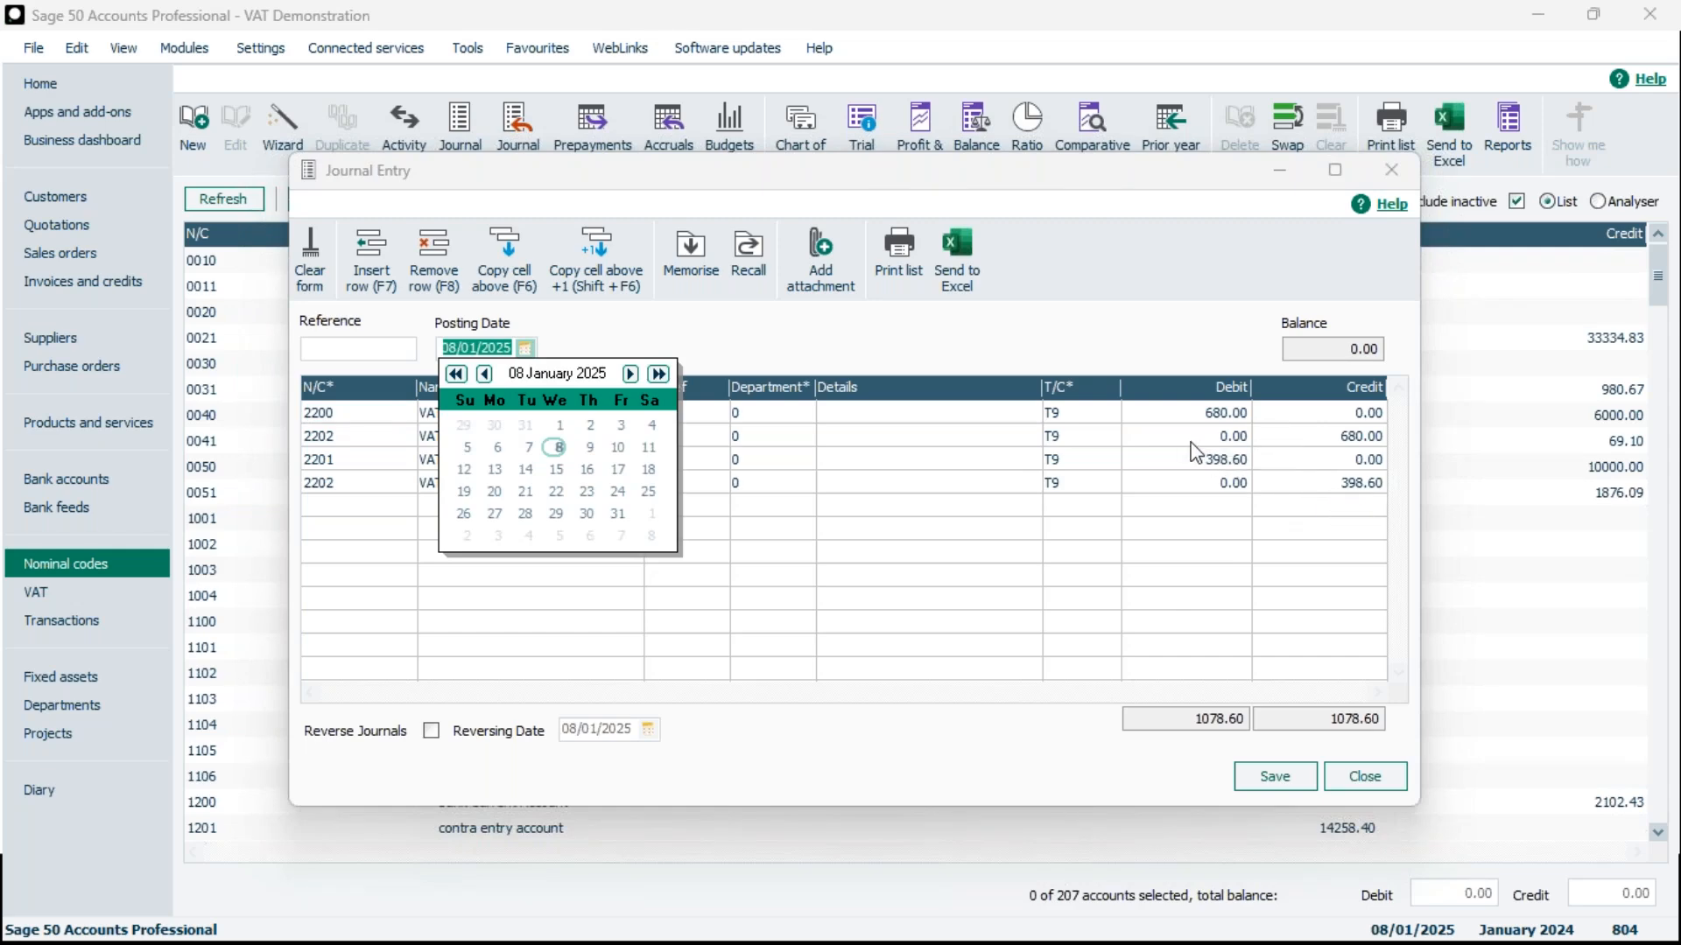
click(1391, 174)
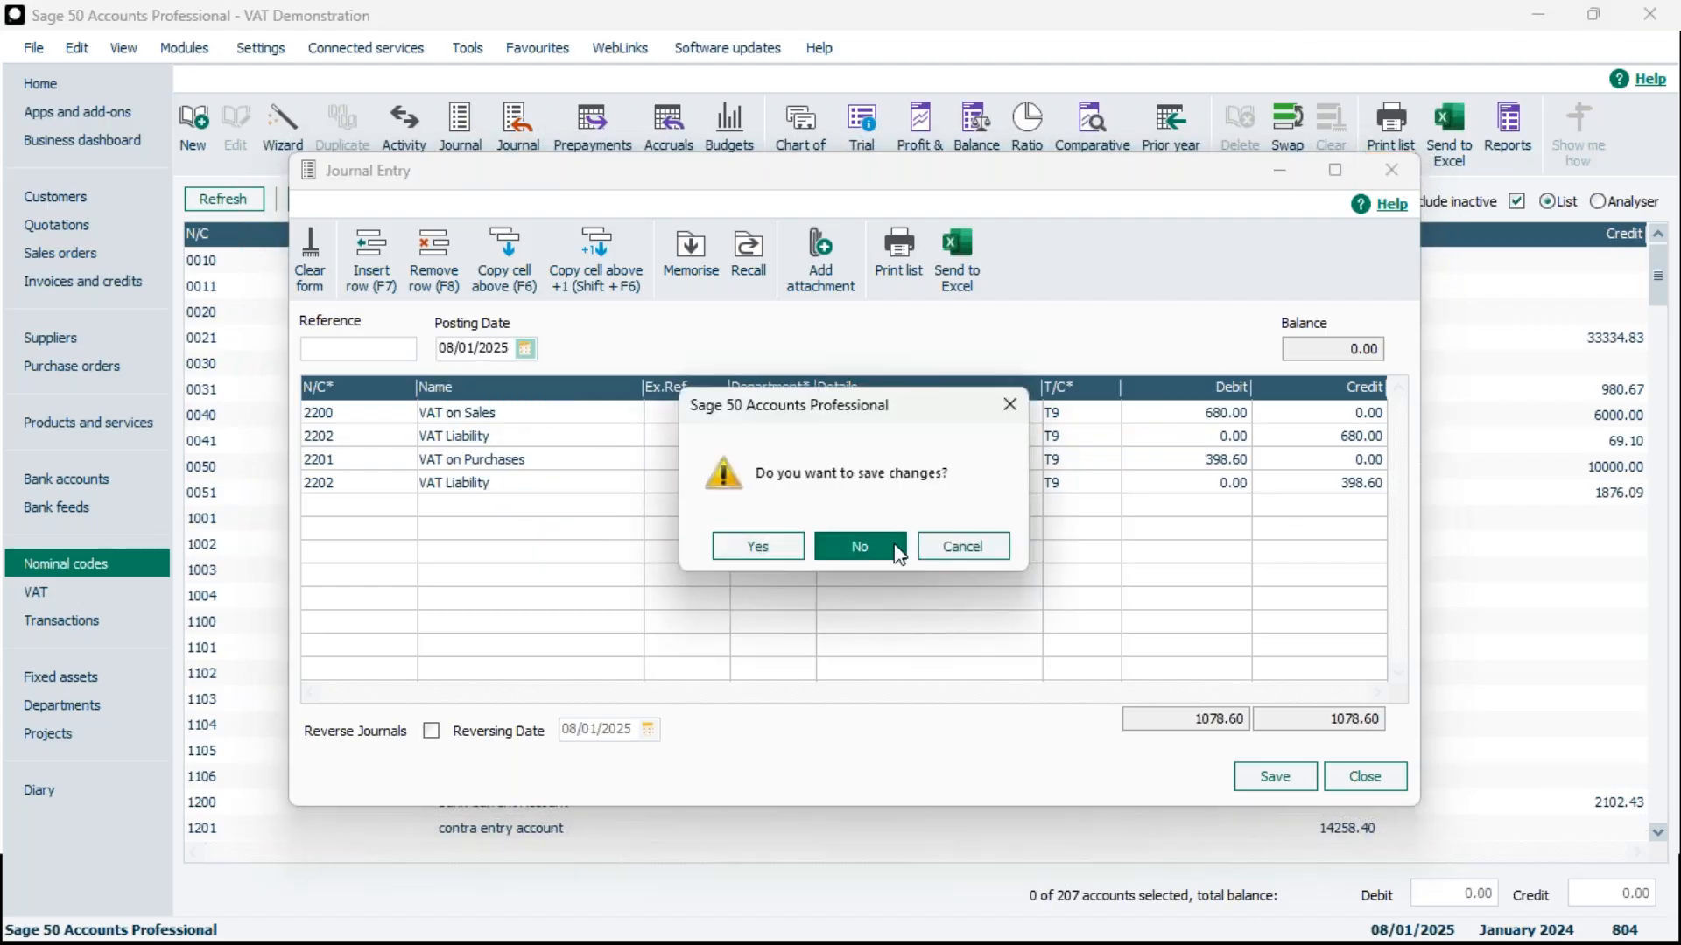
click(894, 550)
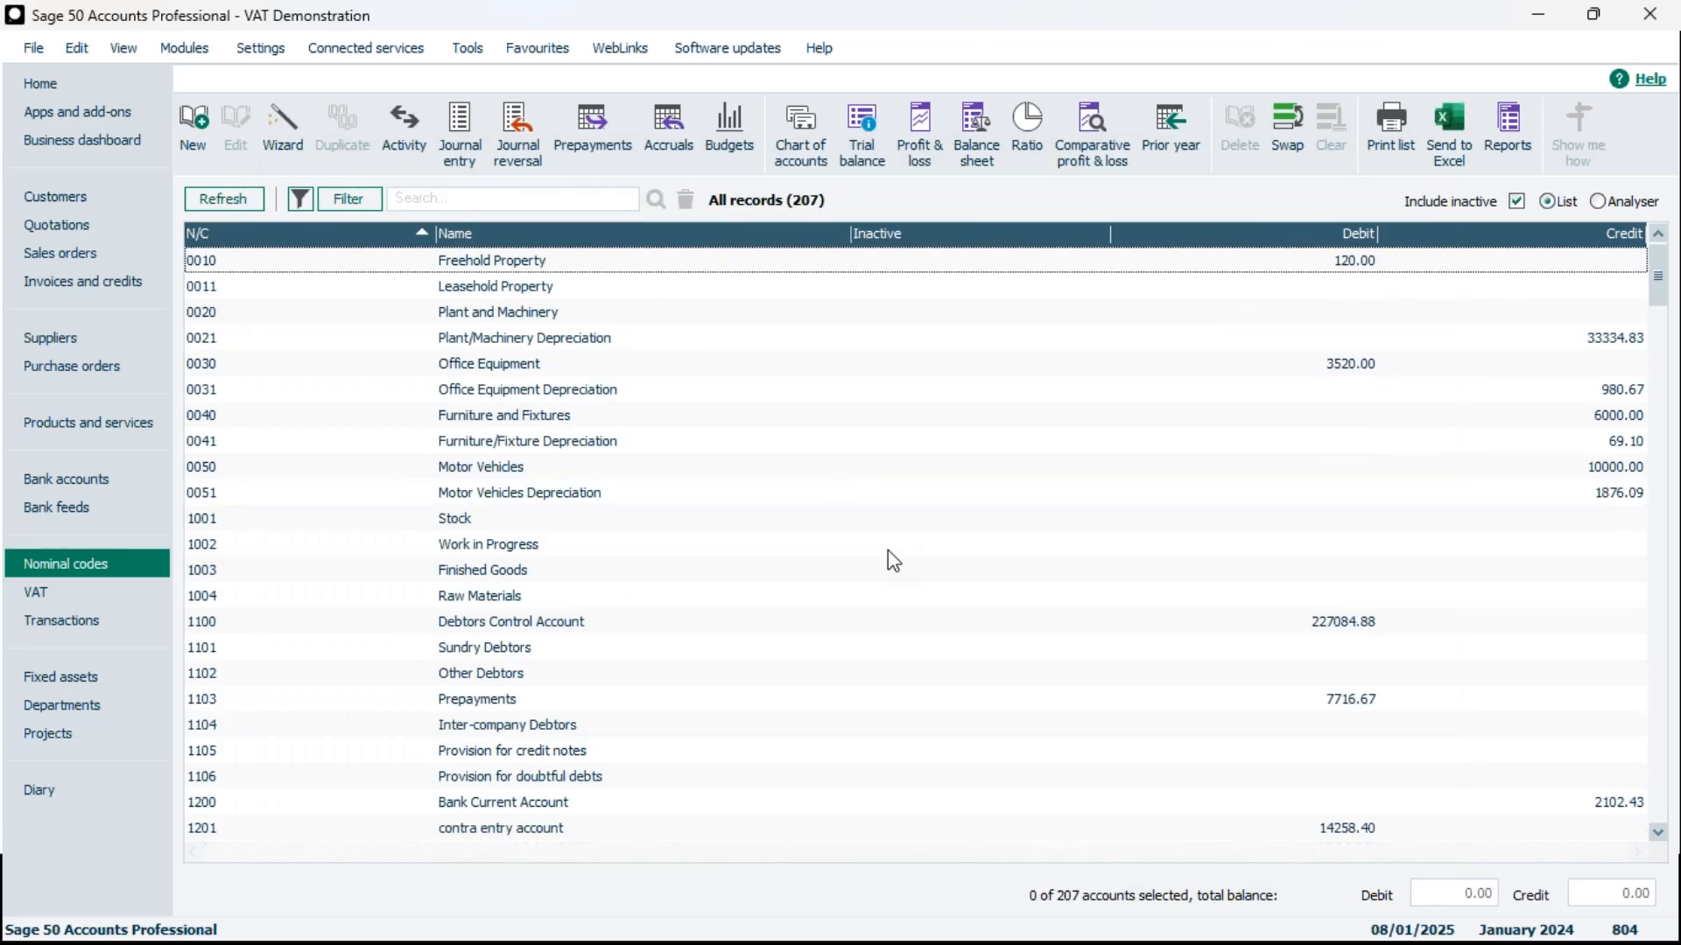
Post the VAT transfer journal from within the VAT Return for 01/10/2024 to 31/12/2024 and close the return
click(89, 595)
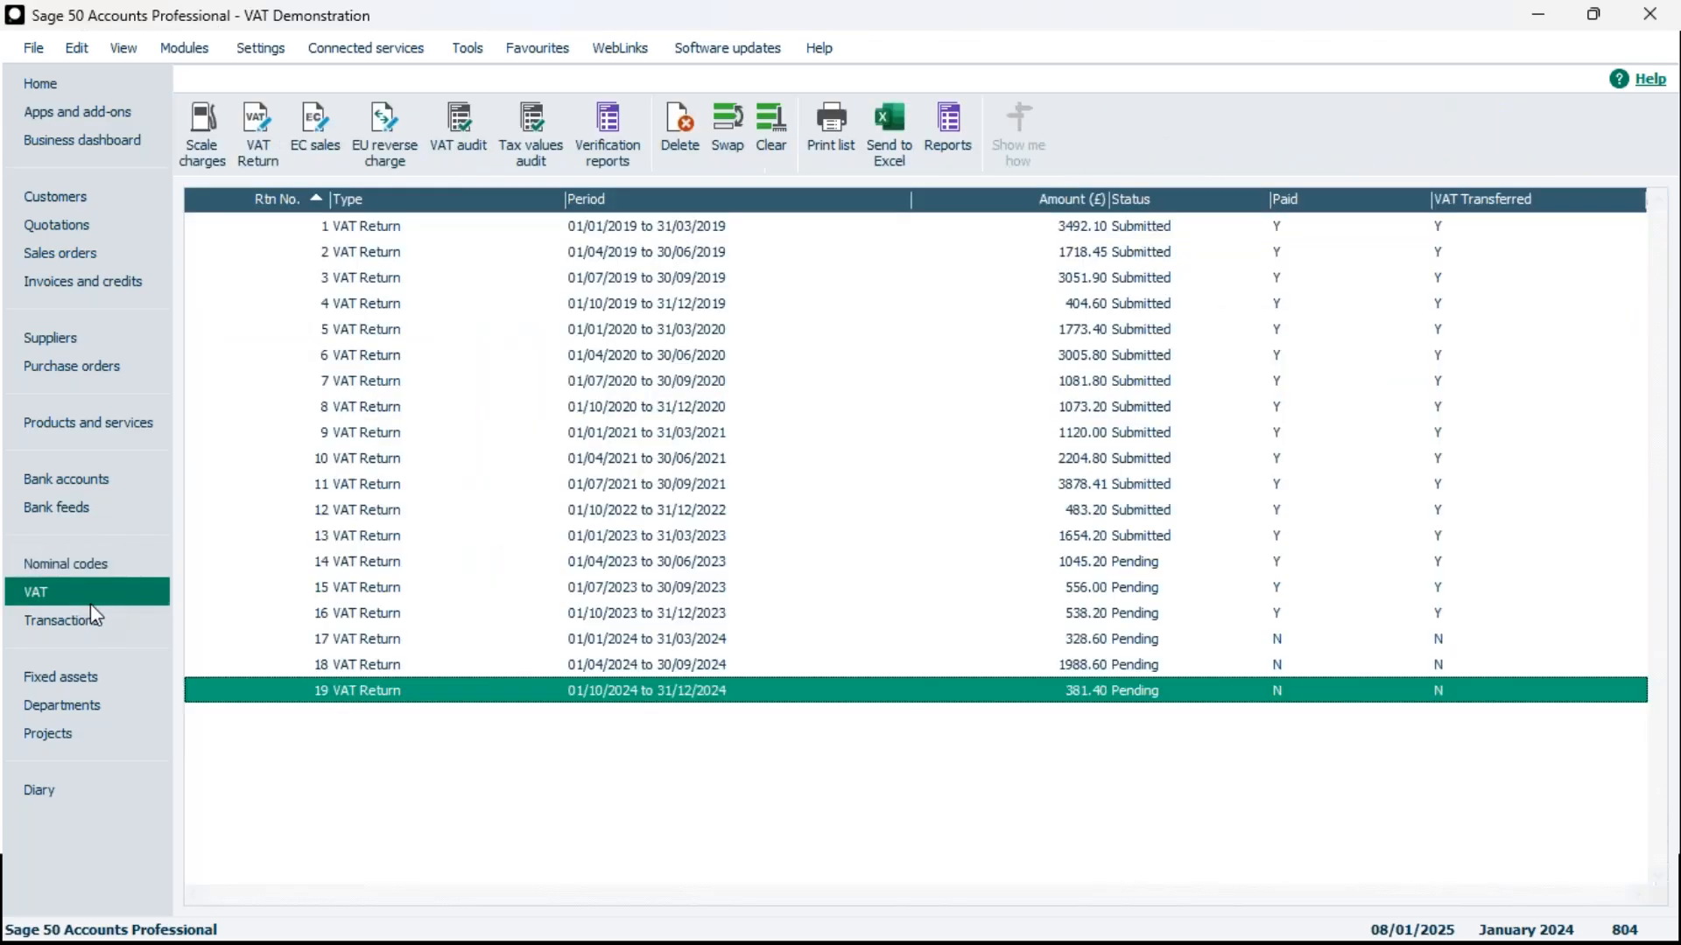
double_click(664, 698)
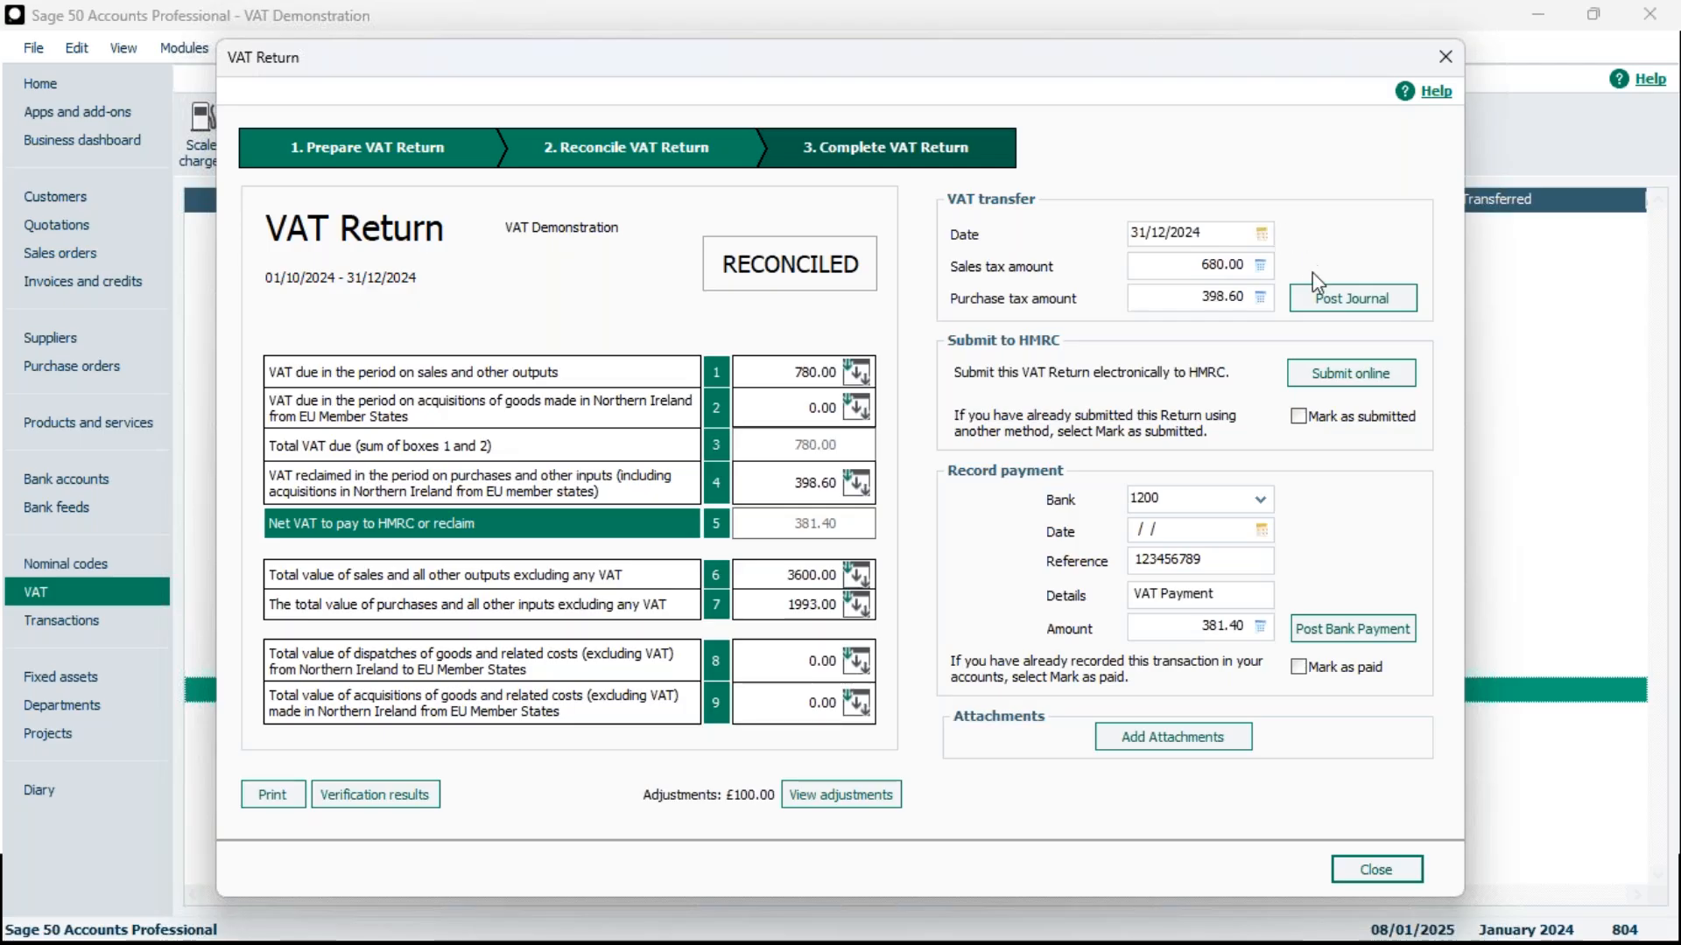
click(1356, 308)
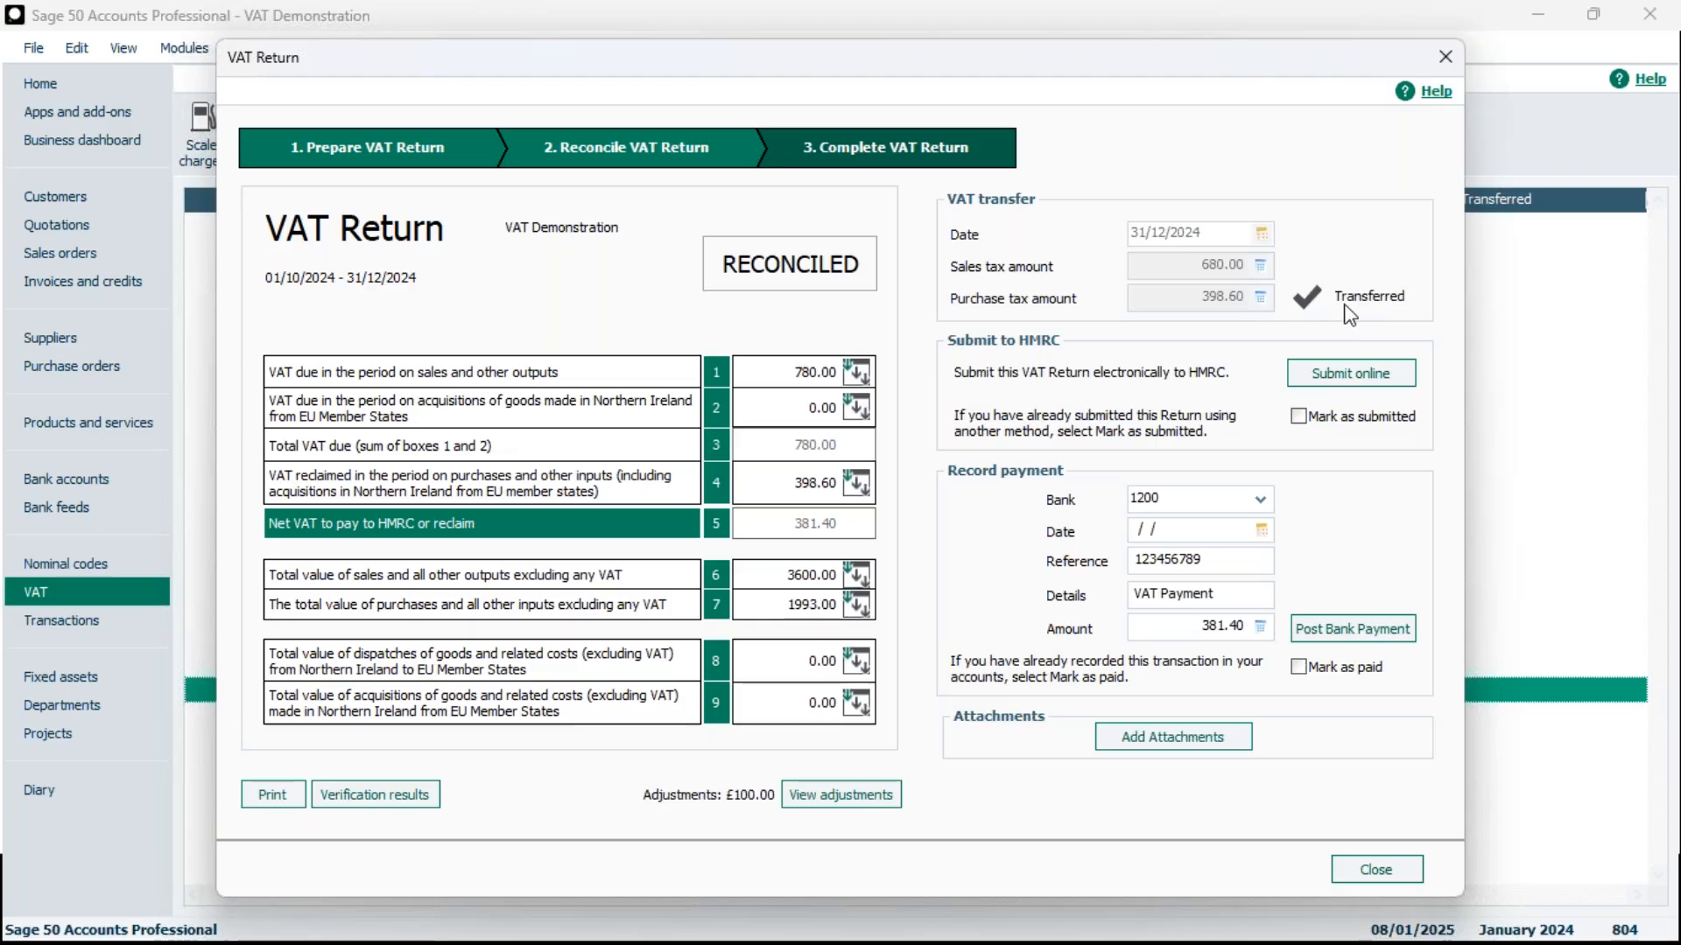
click(1376, 869)
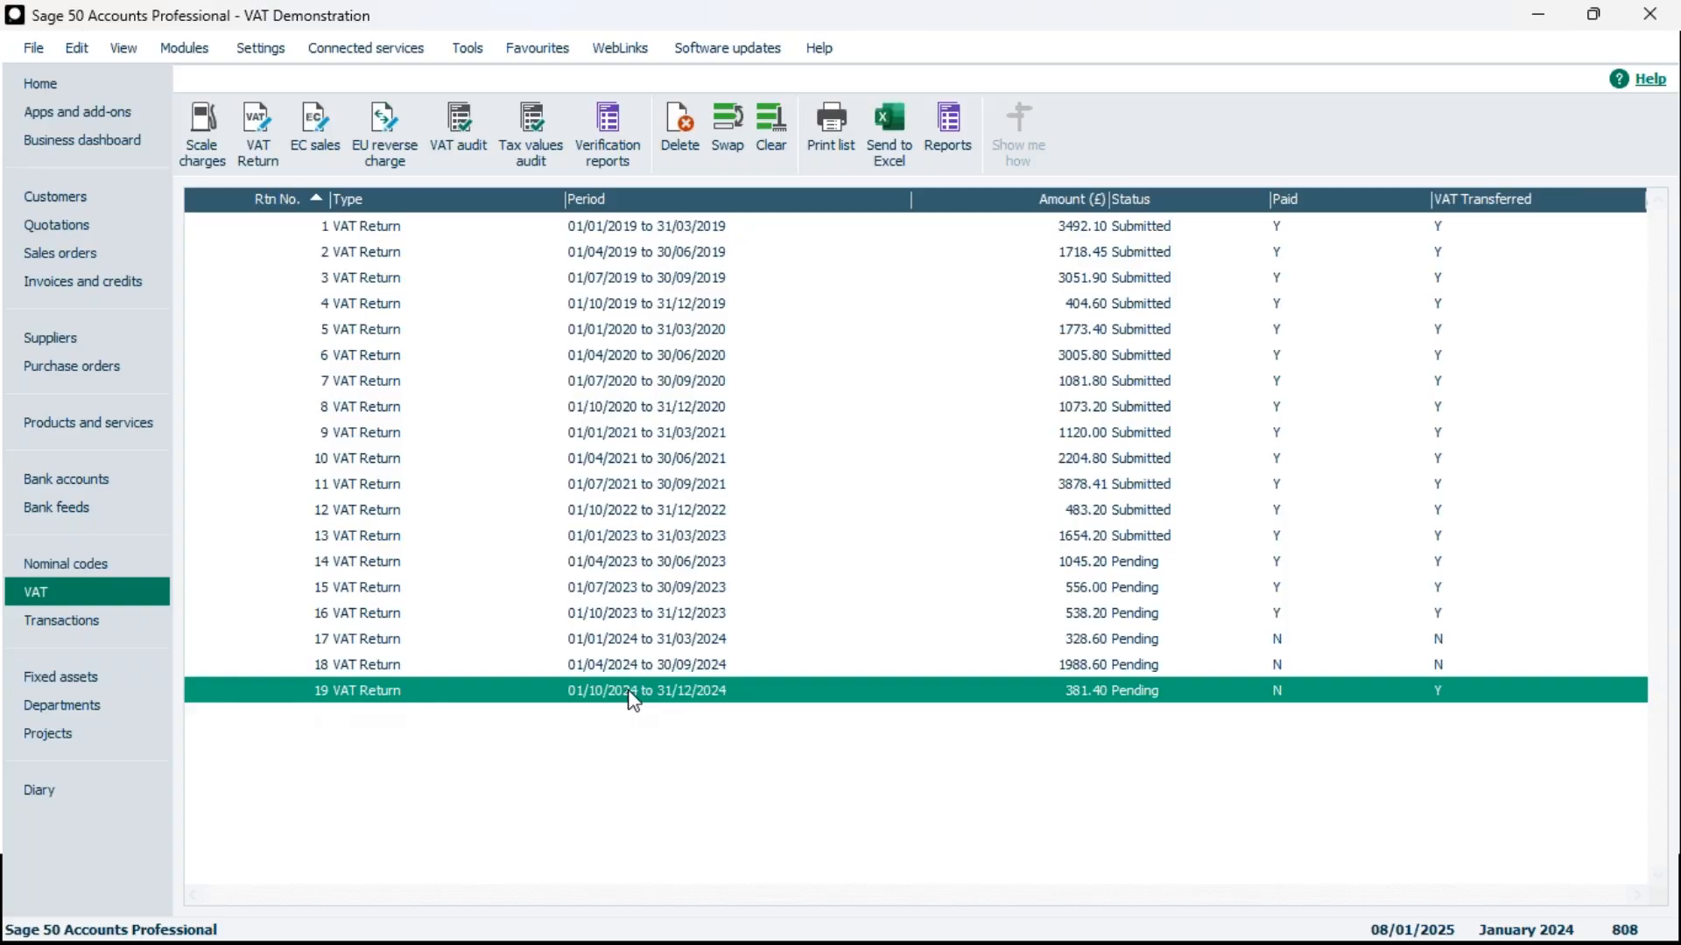
View the transactions list and highlight the VAT transfer's 680.00 debit posting to nominal code 2200
click(136, 636)
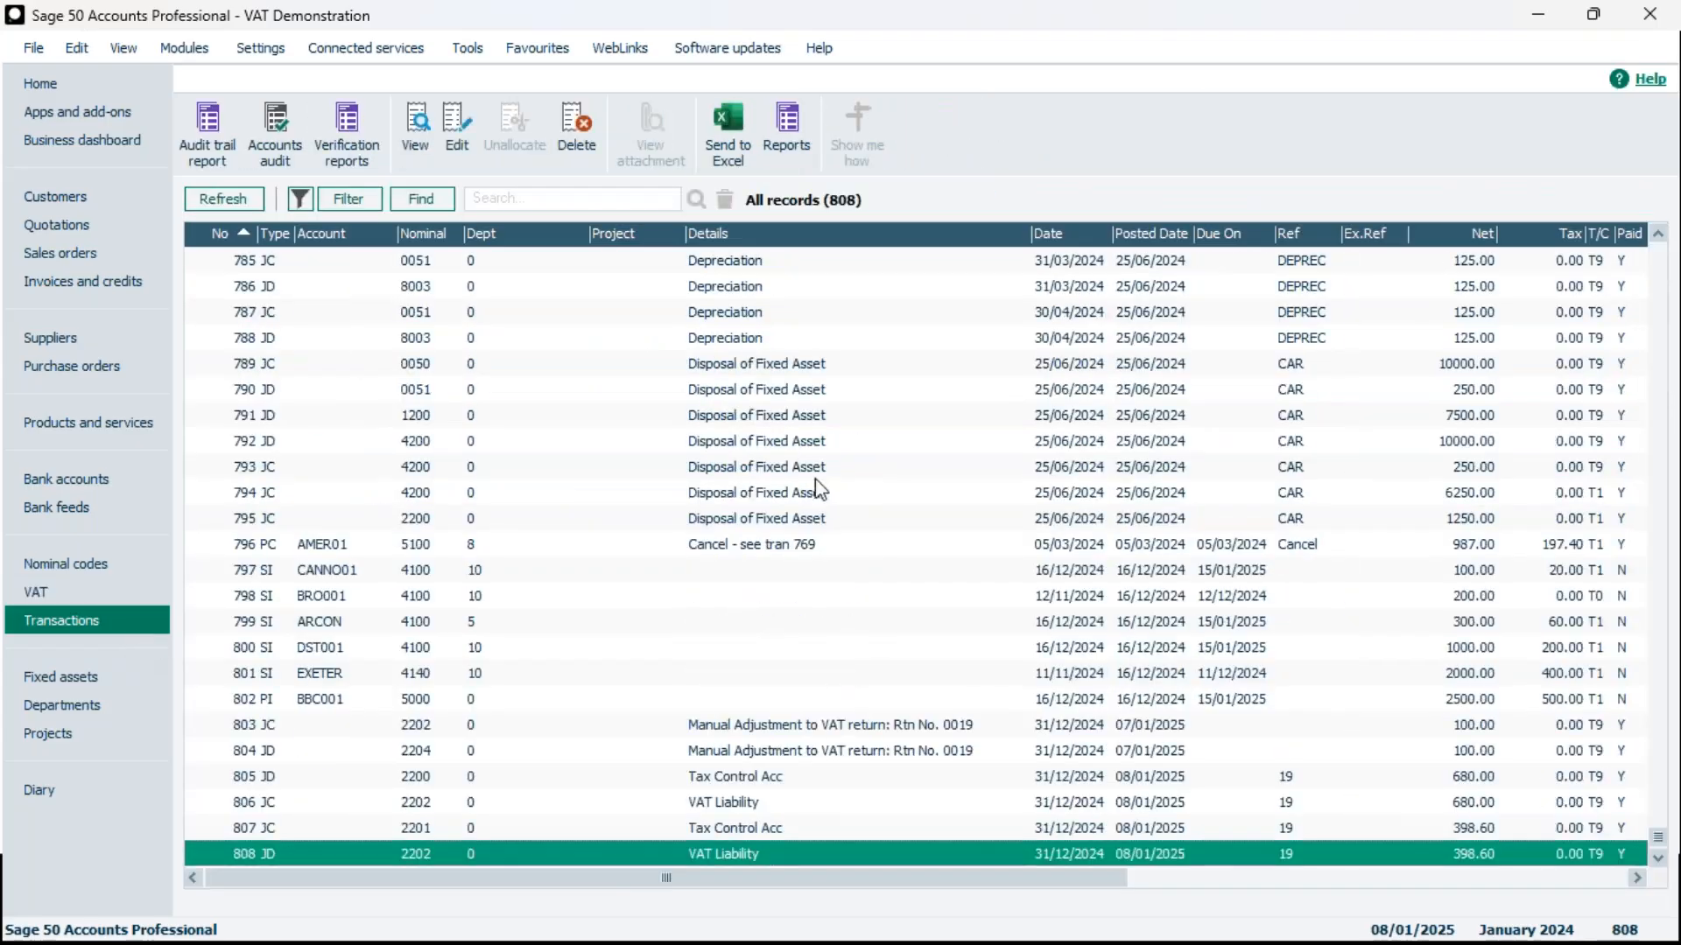
click(726, 776)
click(731, 780)
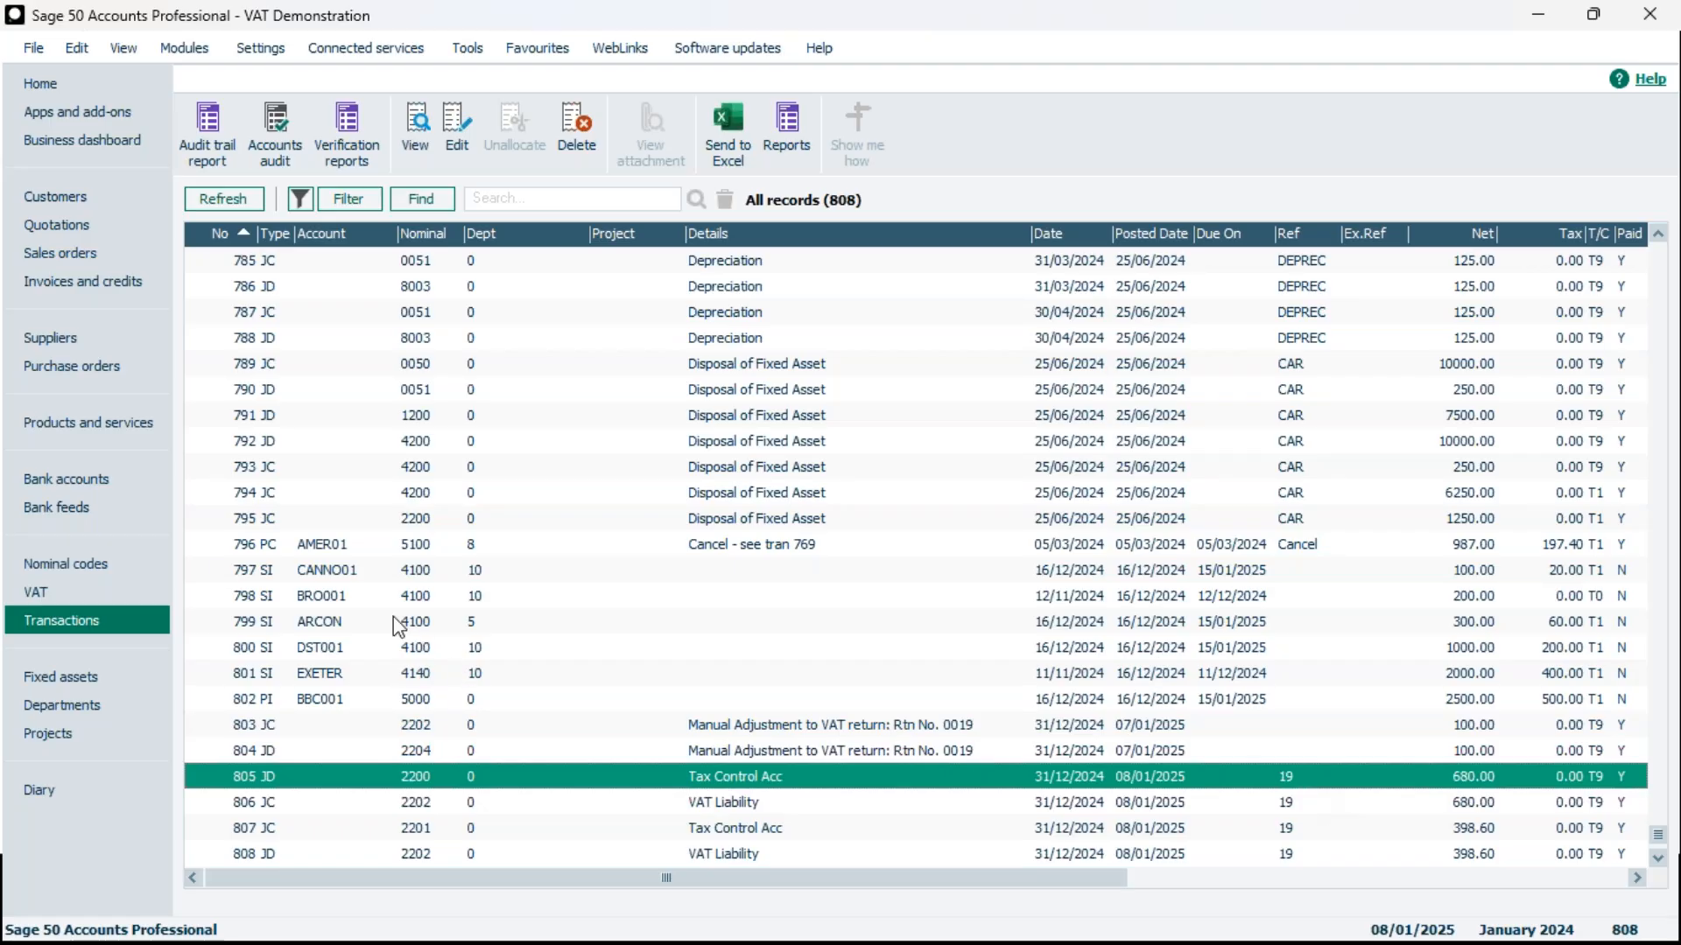
Reopen the VAT Return for 01/10/2024 to 31/12/2024, check its VAT transfer status, and close it
click(121, 593)
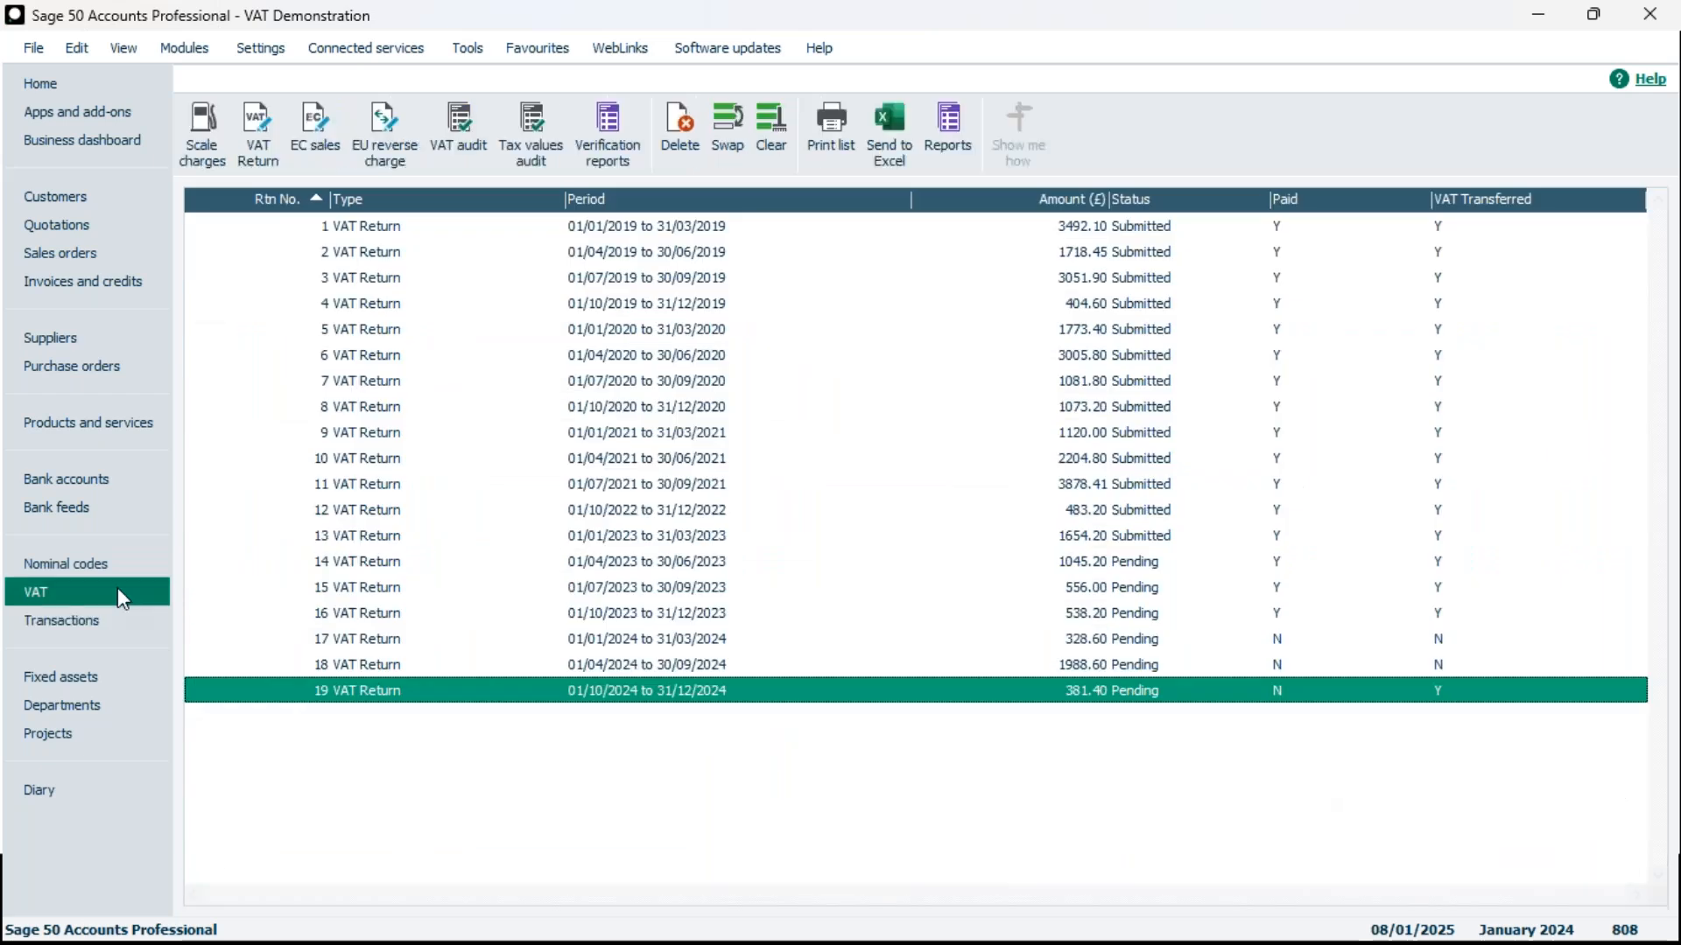
double_click(789, 690)
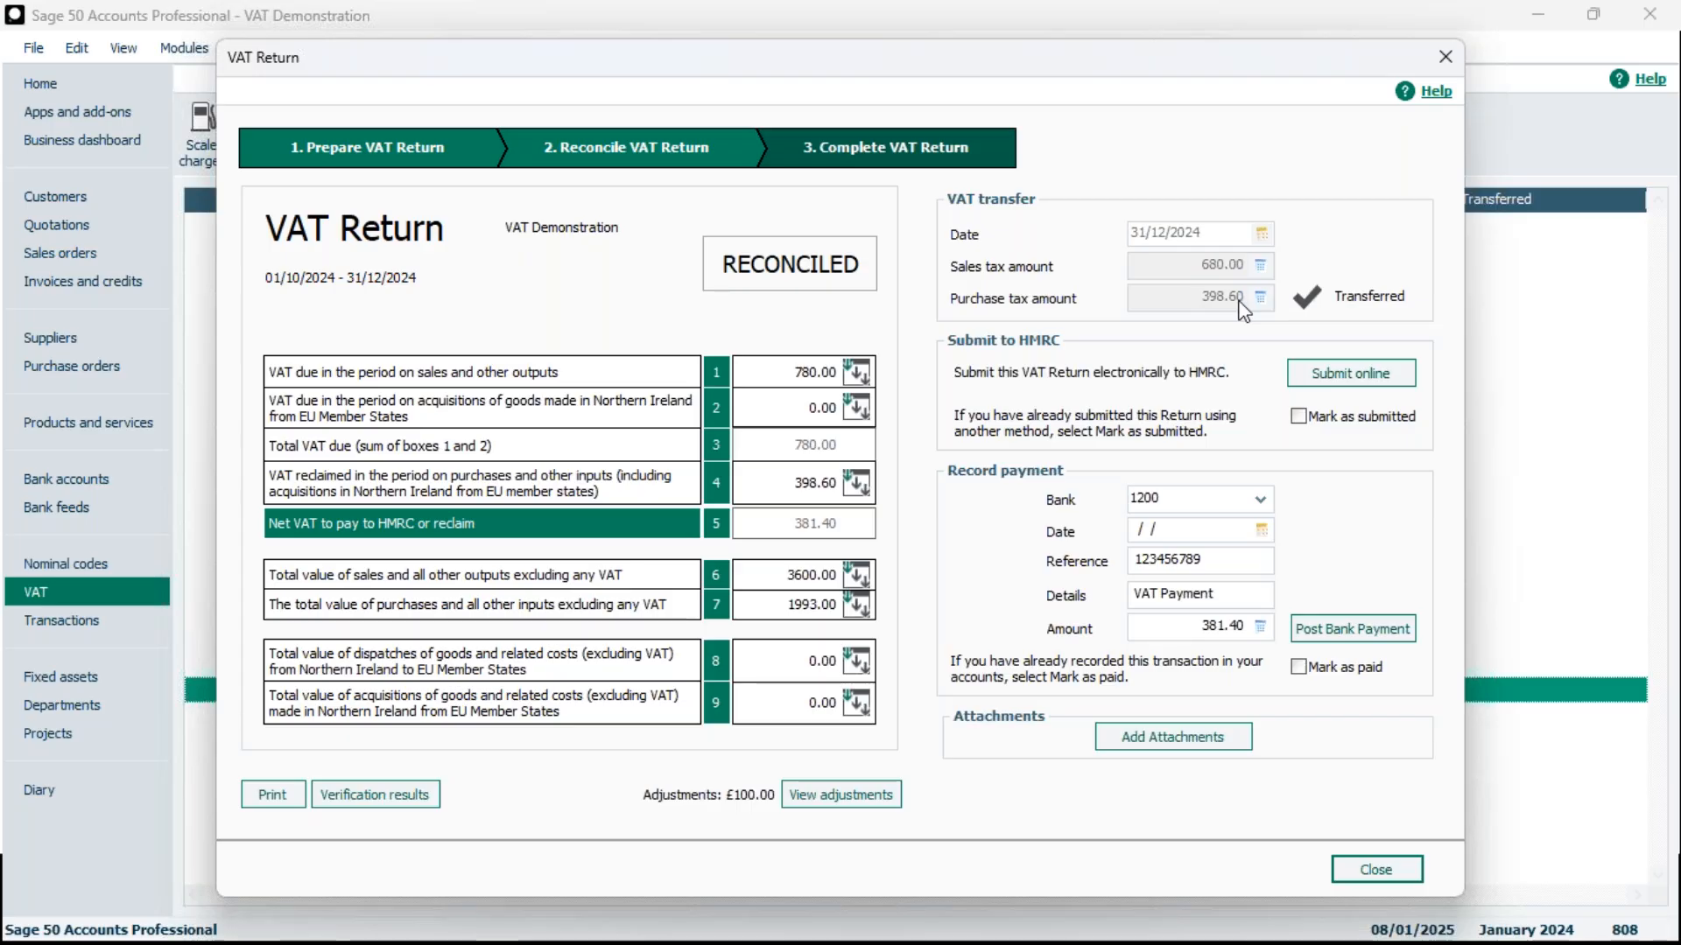
click(1445, 56)
Review the VAT transfer section of the submitted return for 01/07/2021 to 30/09/2021 and close it
click(1366, 487)
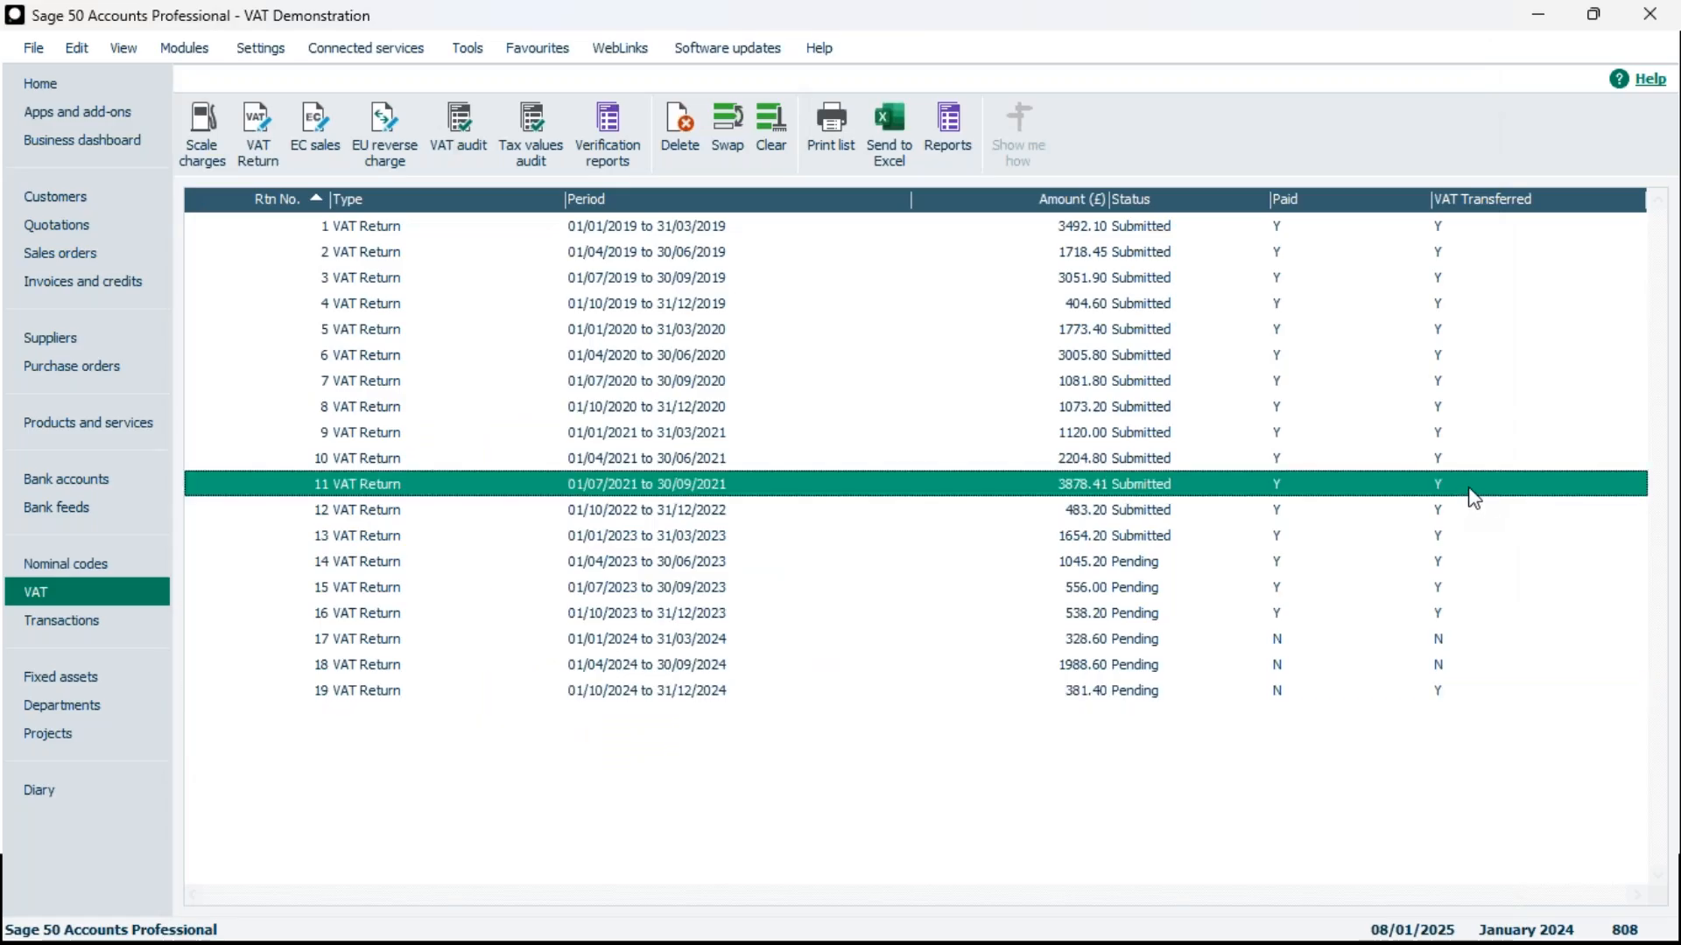
double_click(1365, 487)
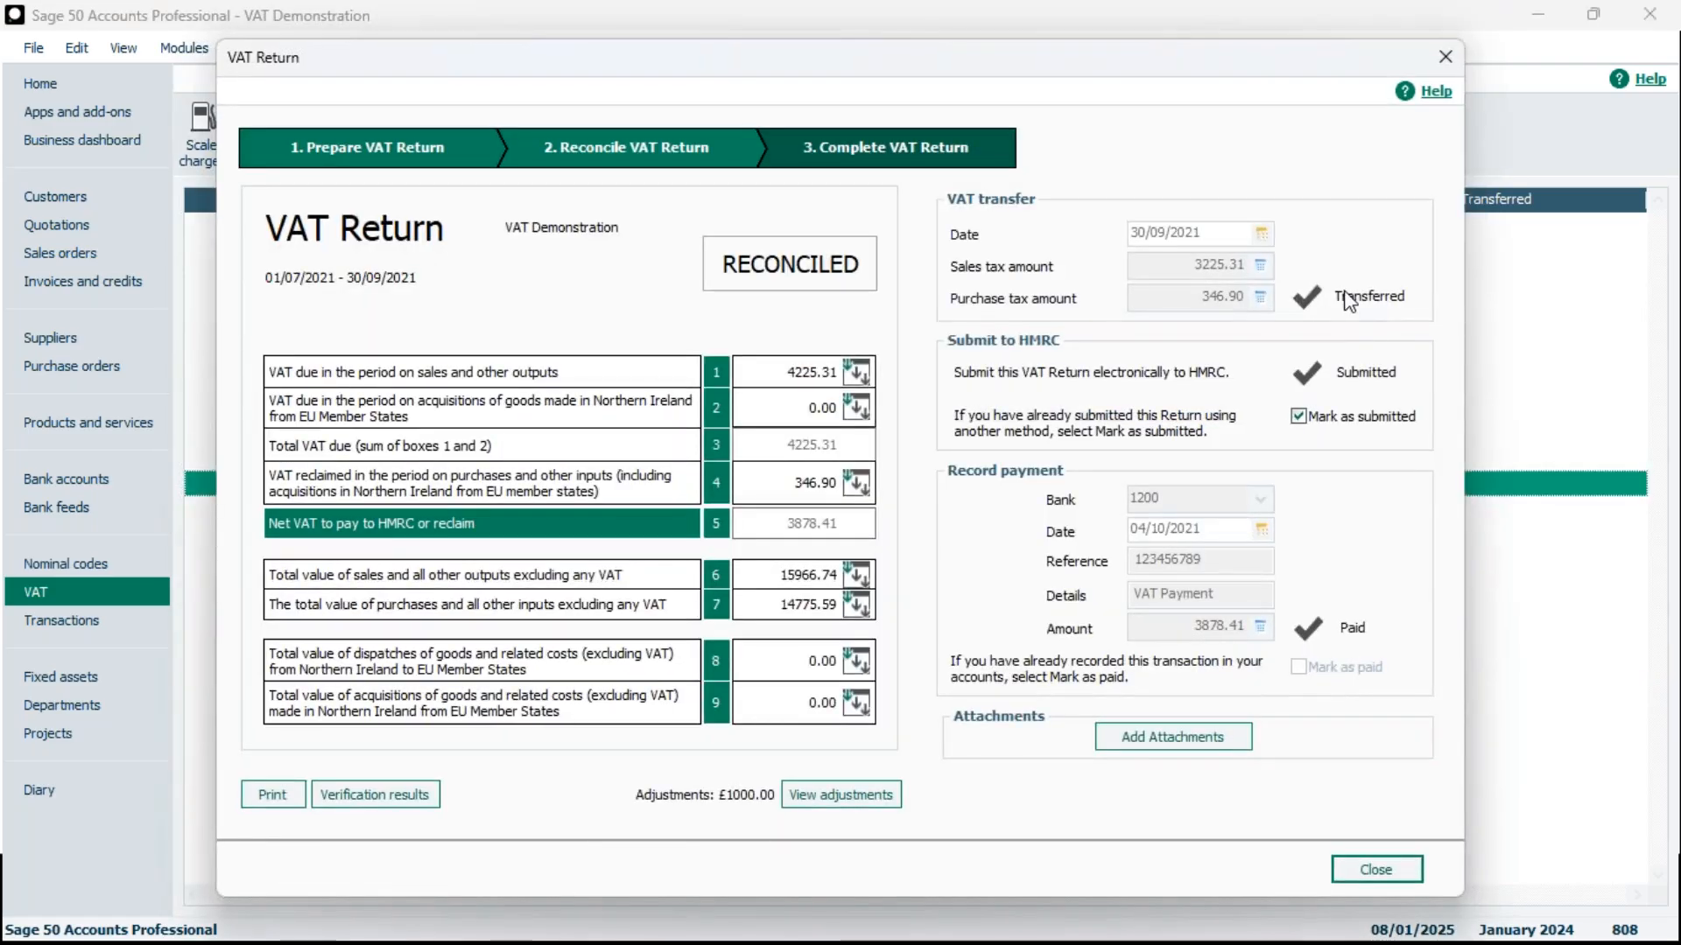
click(1441, 63)
Open the pending VAT Return for 01/01/2024 to 31/03/2024 to examine its VAT transfer section
click(1445, 432)
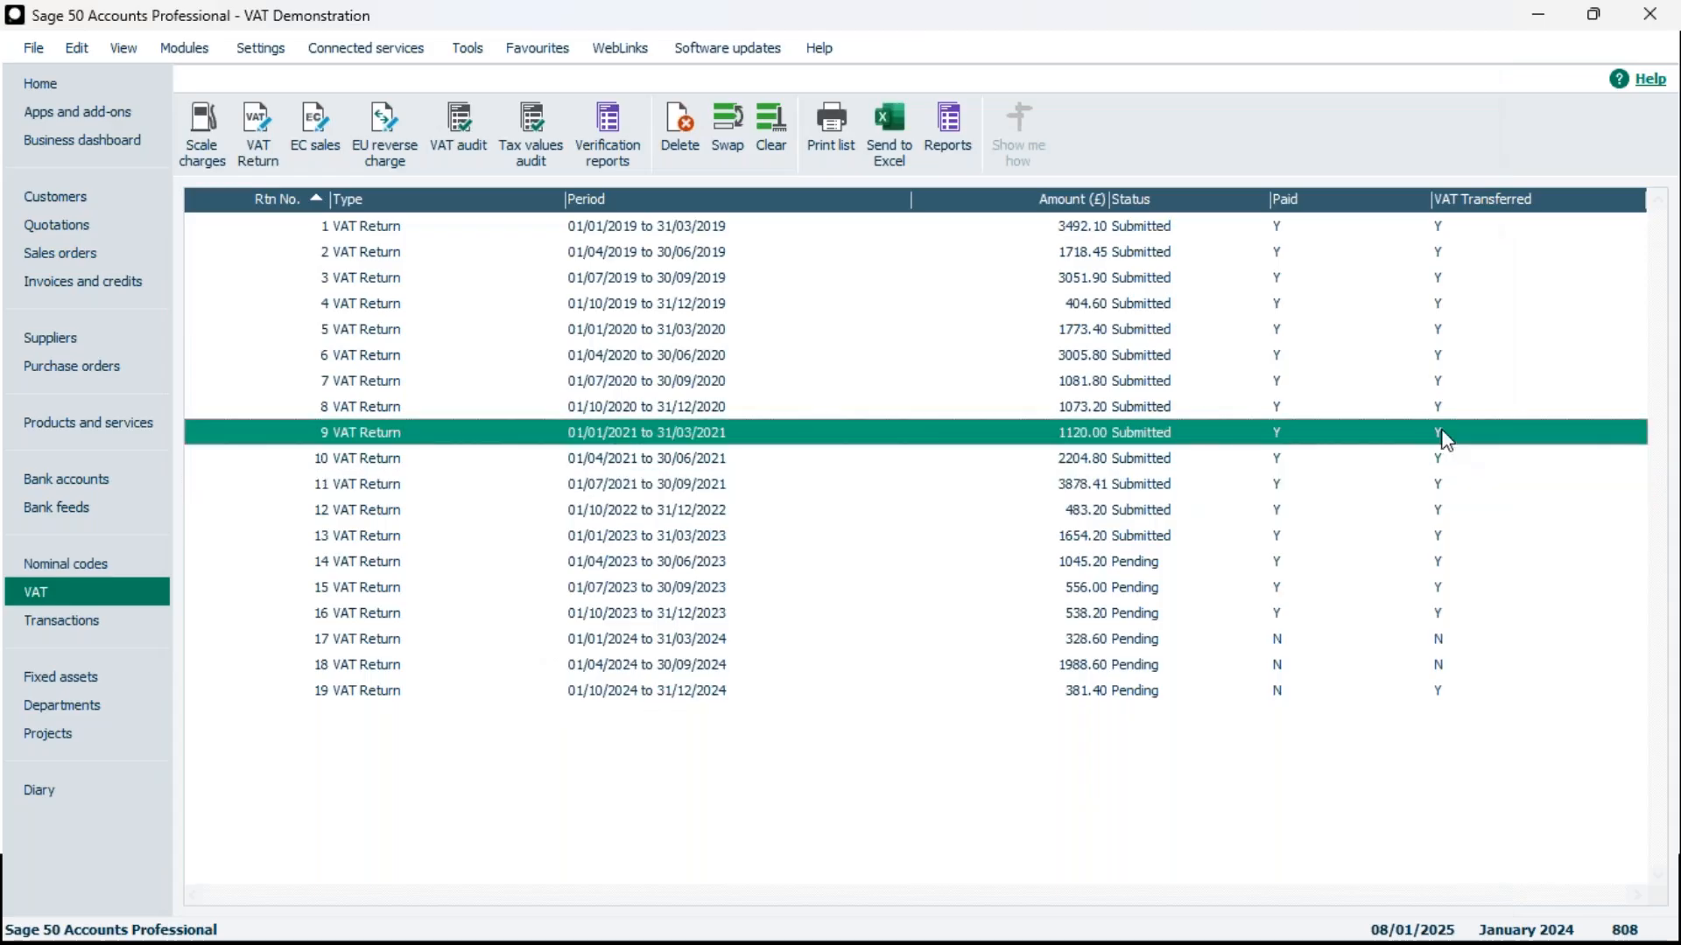
click(1452, 632)
double_click(1452, 632)
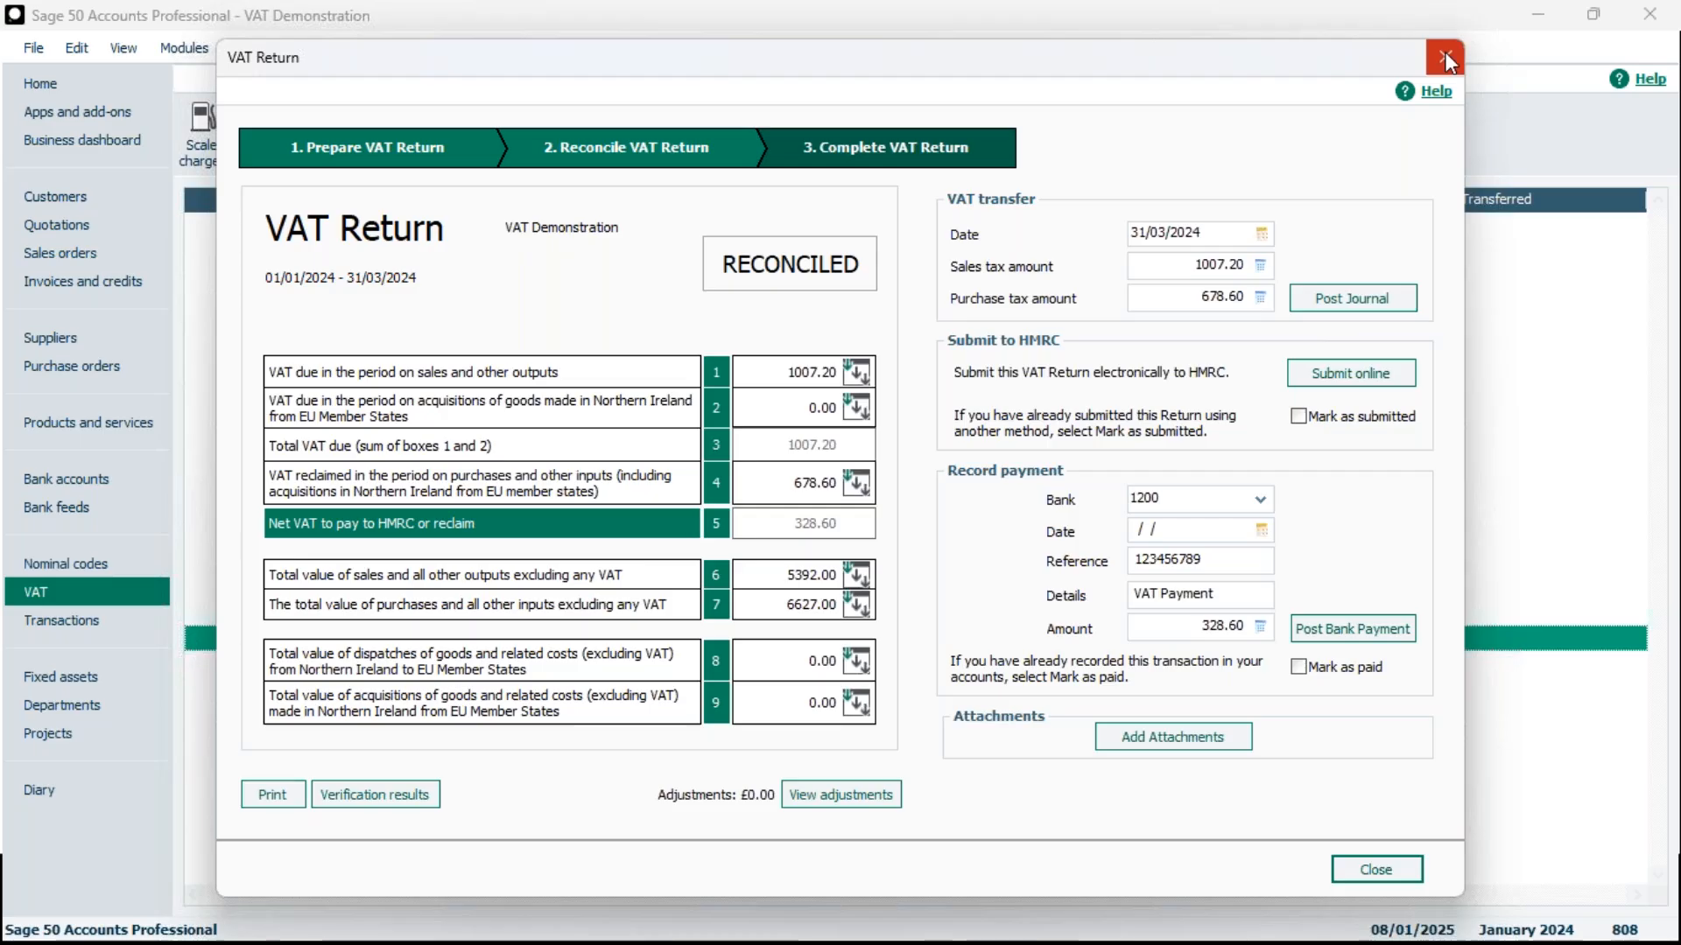
Switch to the PowerPoint slideshow and advance past the manual and automatic posting slides to Bank Payment/Receipt
mouse_move(1225, 943)
mouse_move(968, 926)
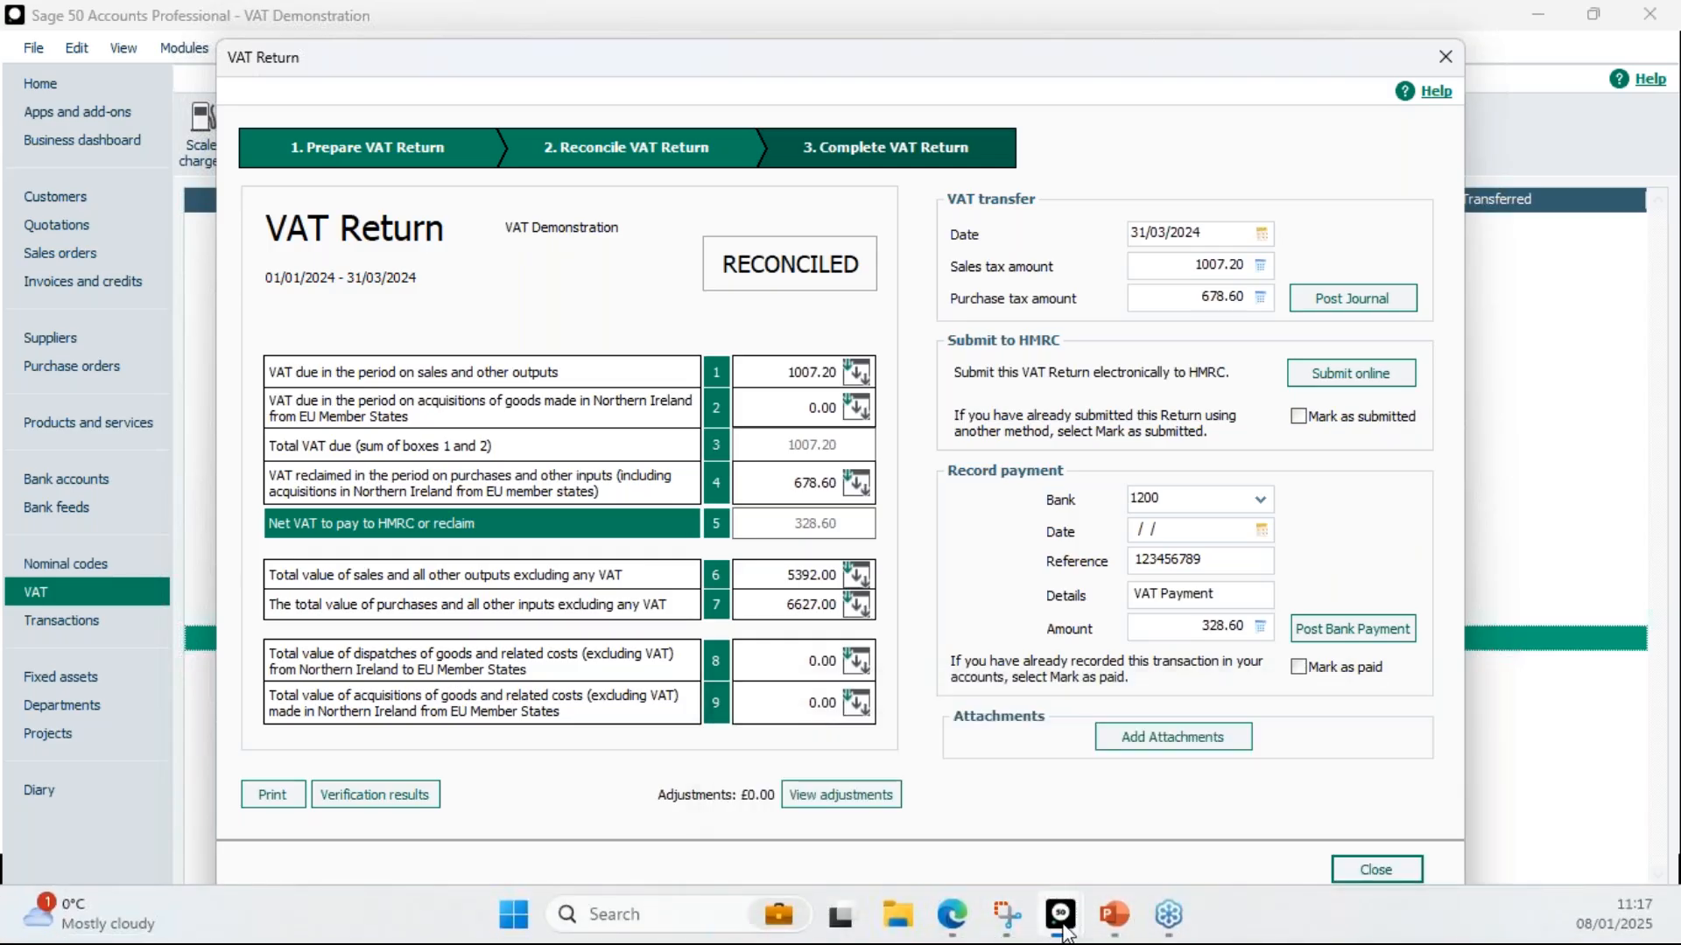
click(1066, 932)
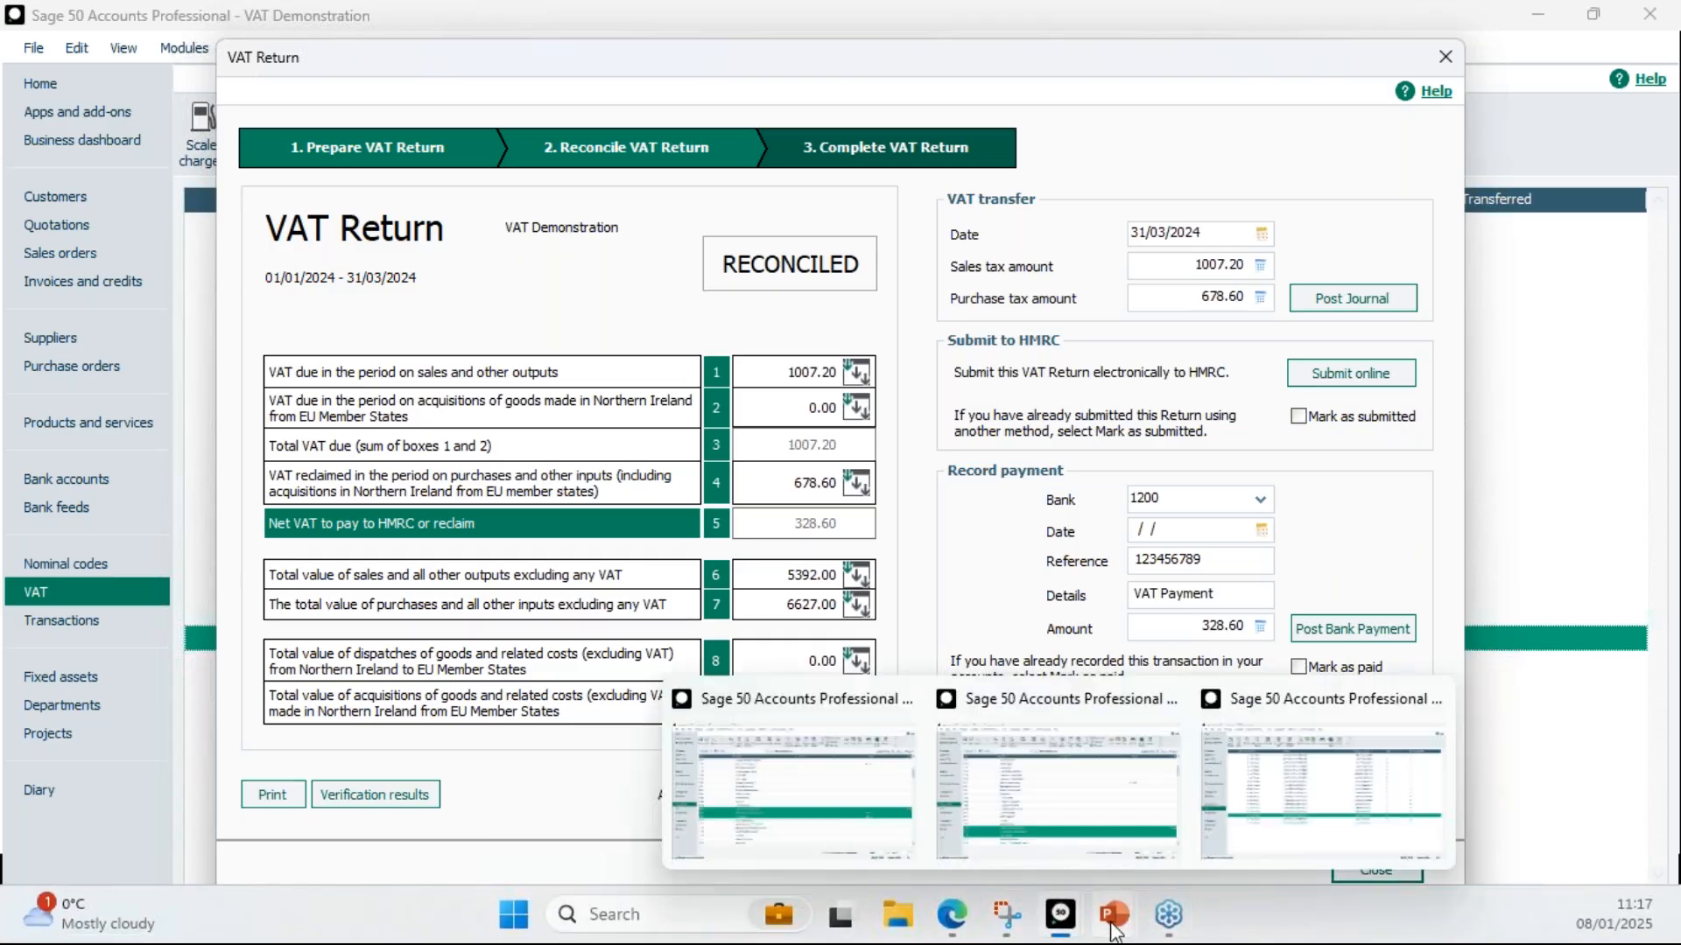
click(1130, 858)
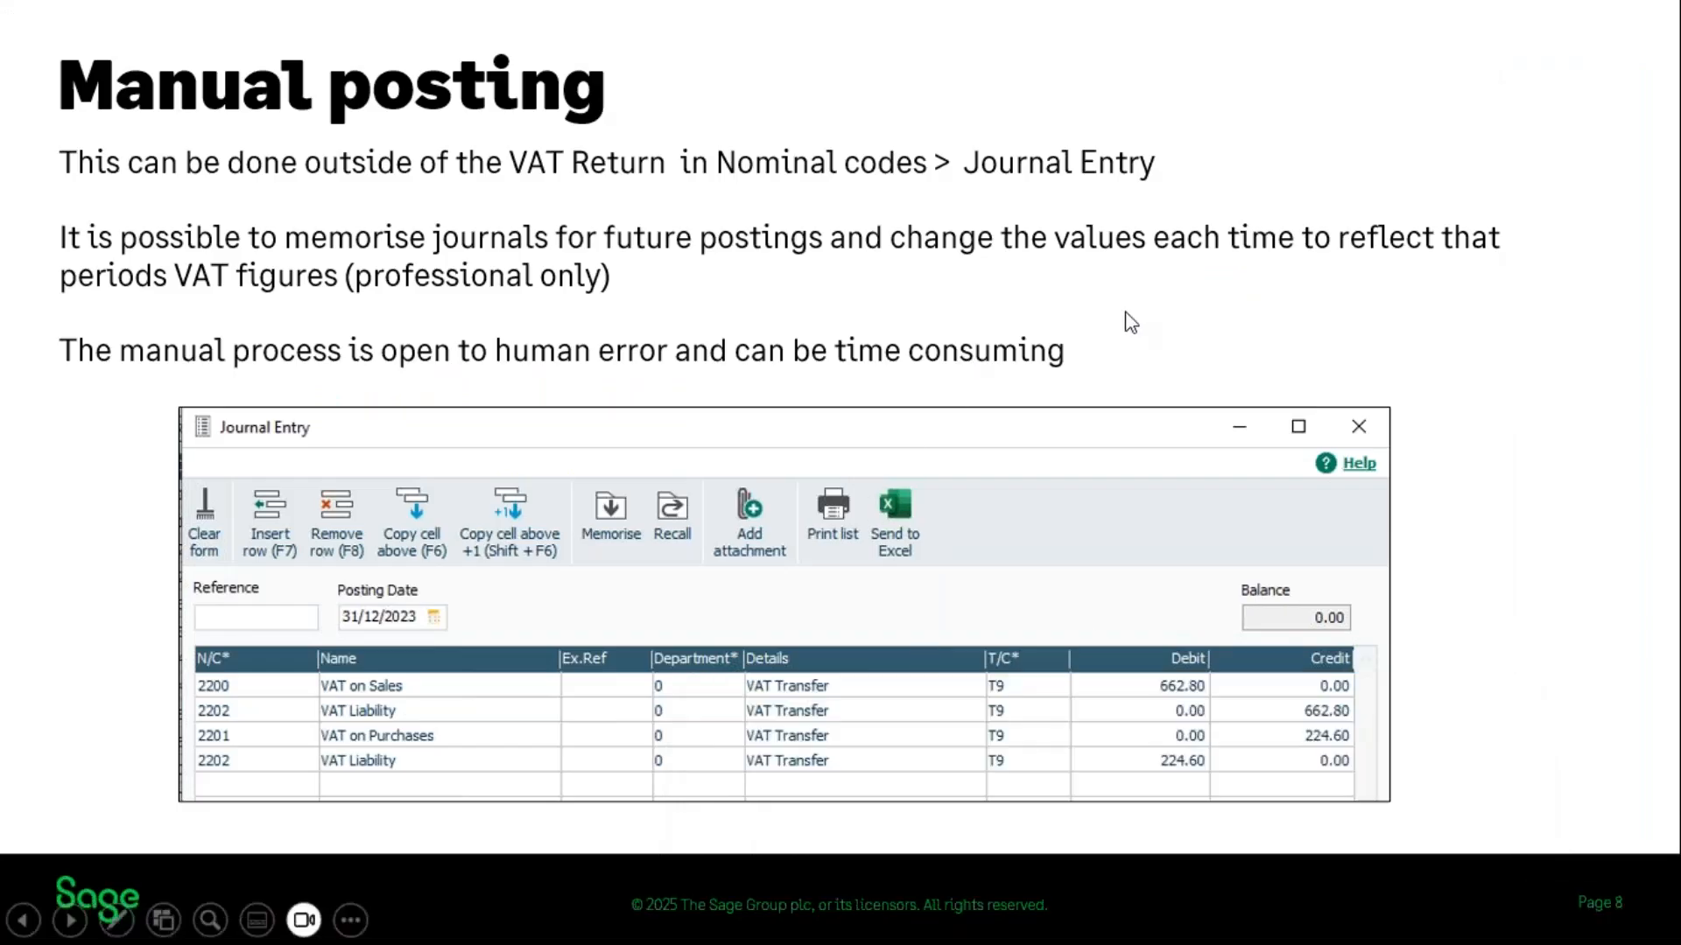
click(1169, 317)
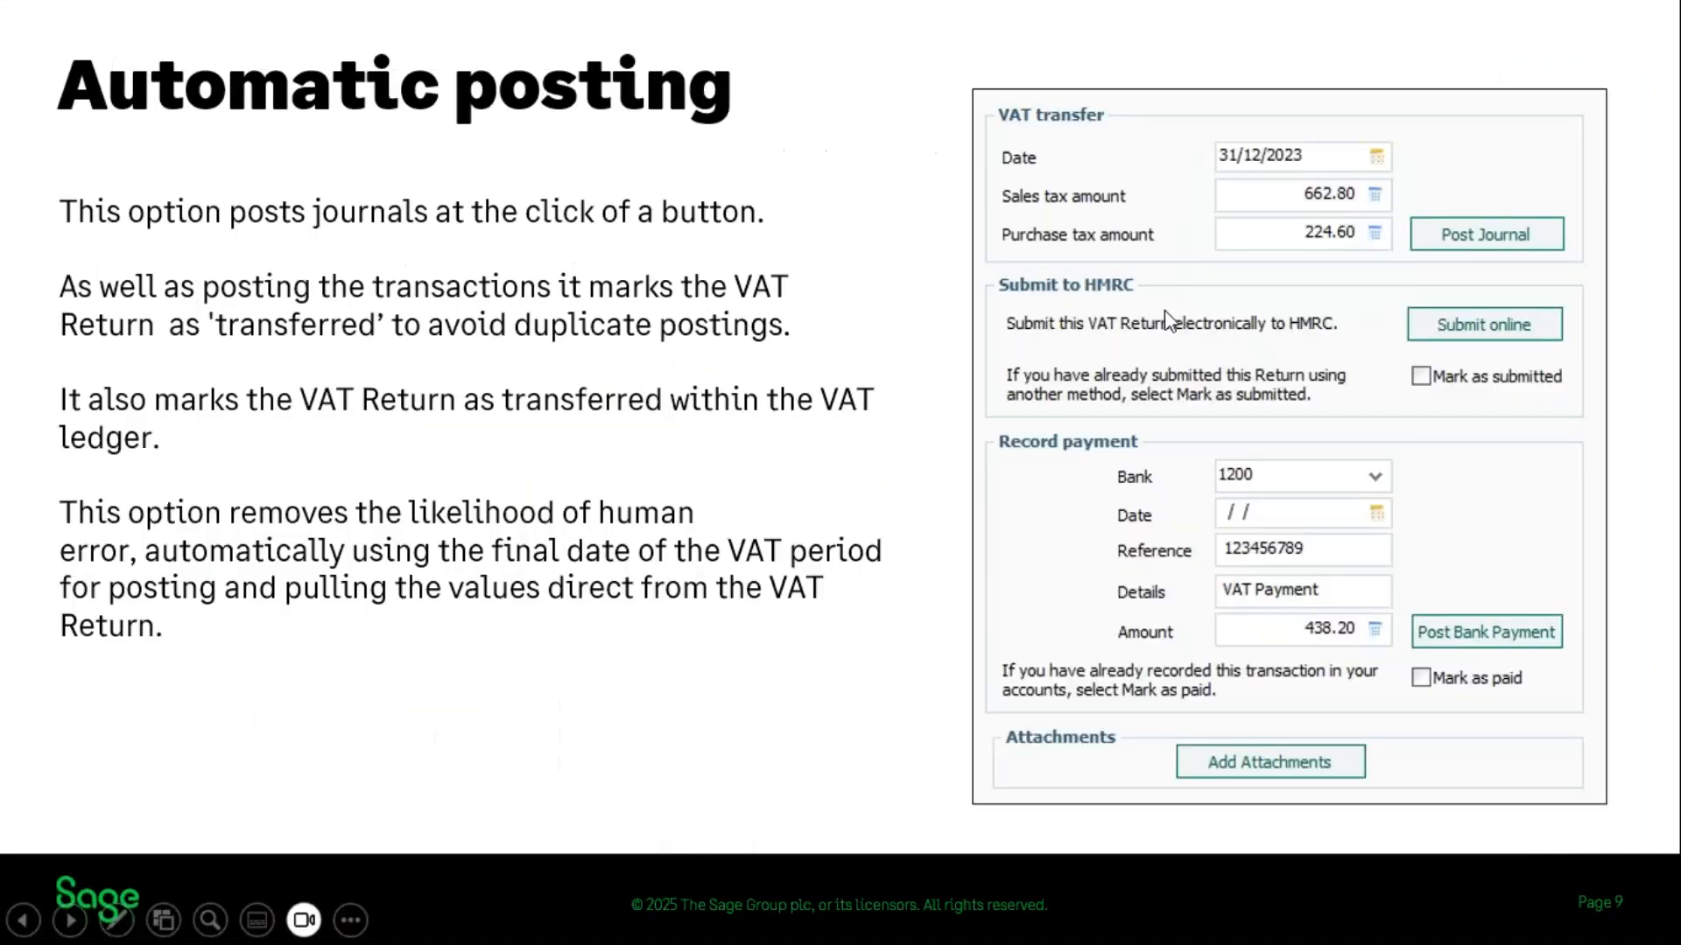
click(884, 610)
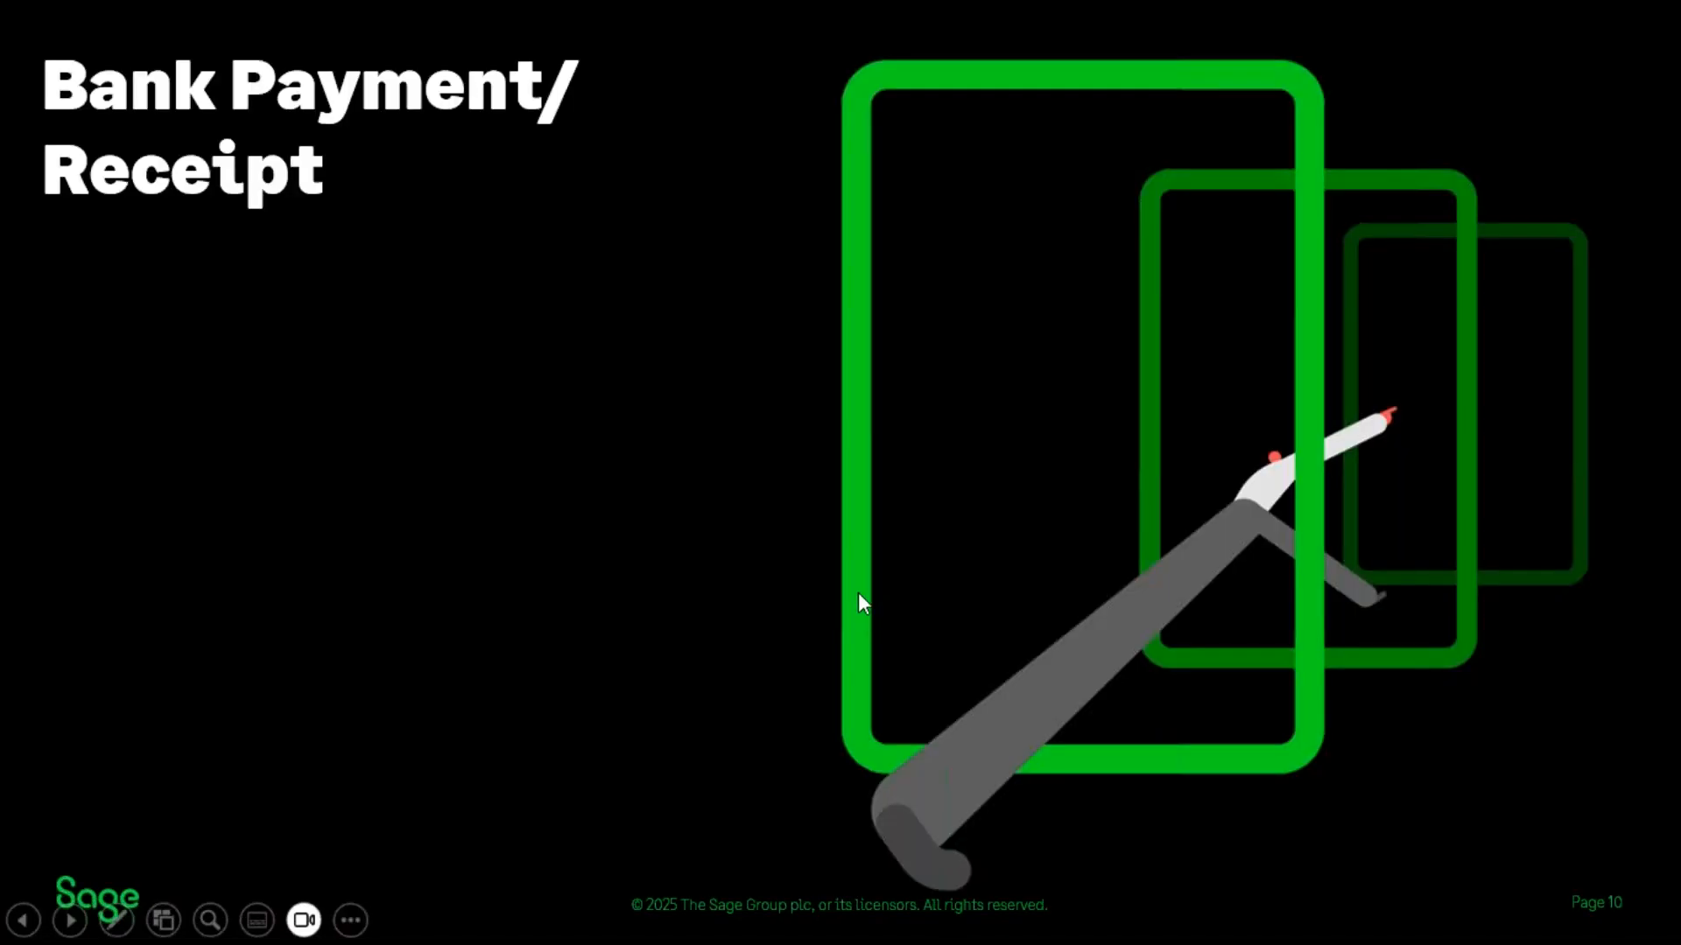
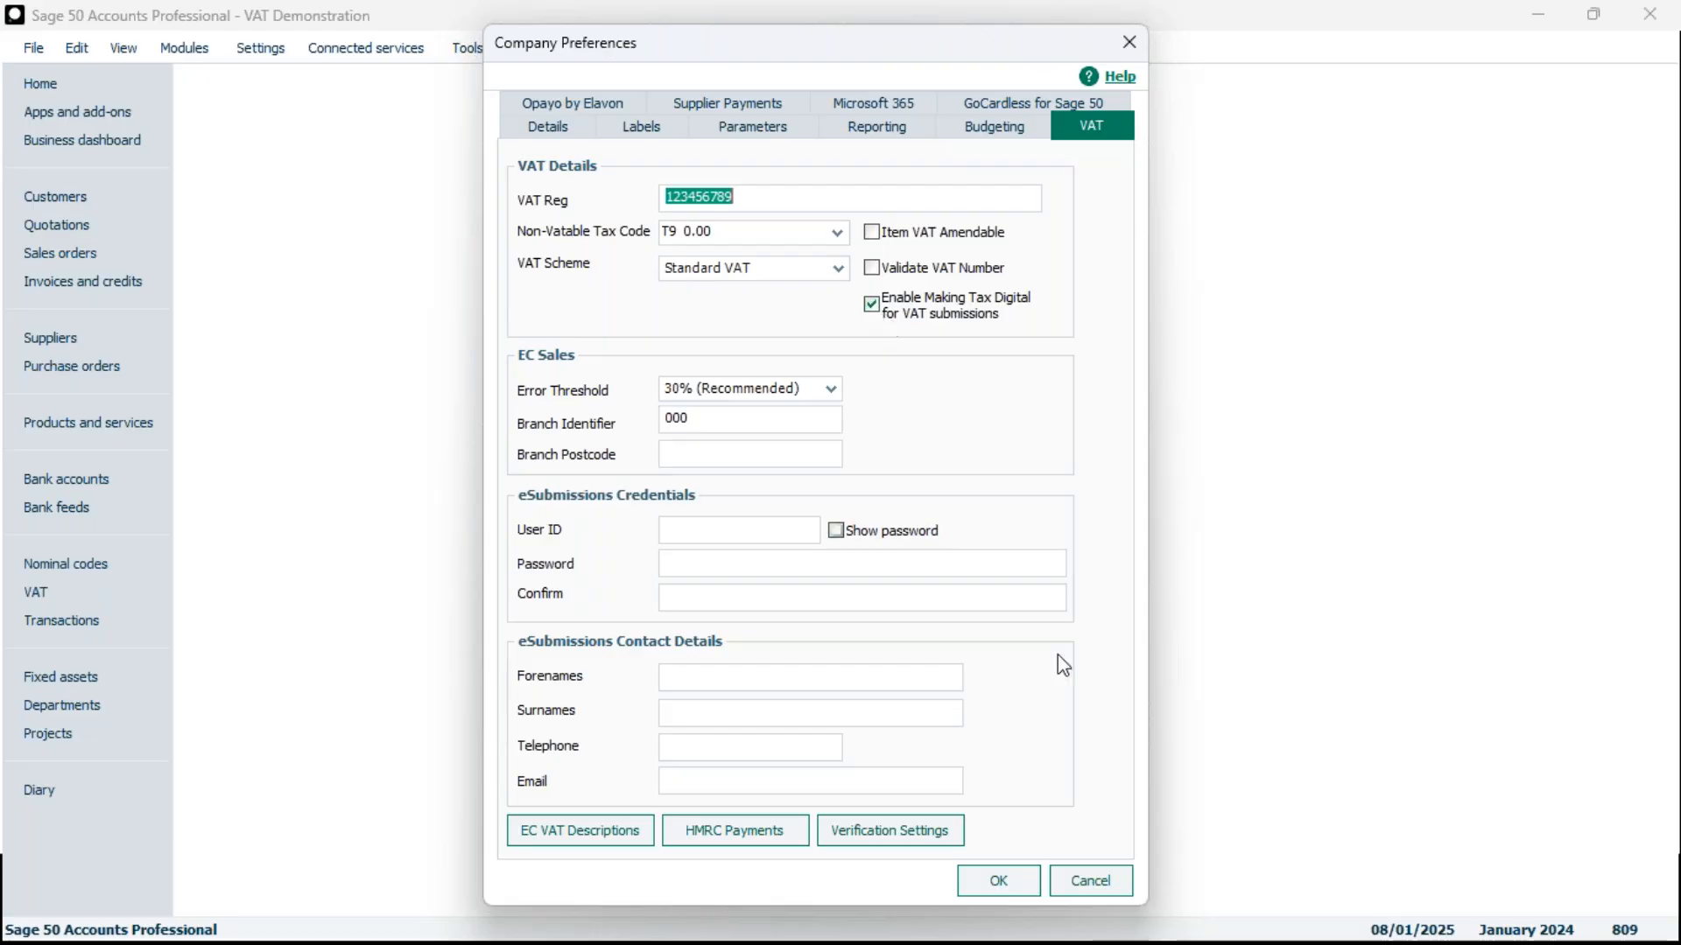
Accept the company VAT preferences and open the pending VAT Return for 01/10/2024 to 31/12/2024
mouse_move(1114, 914)
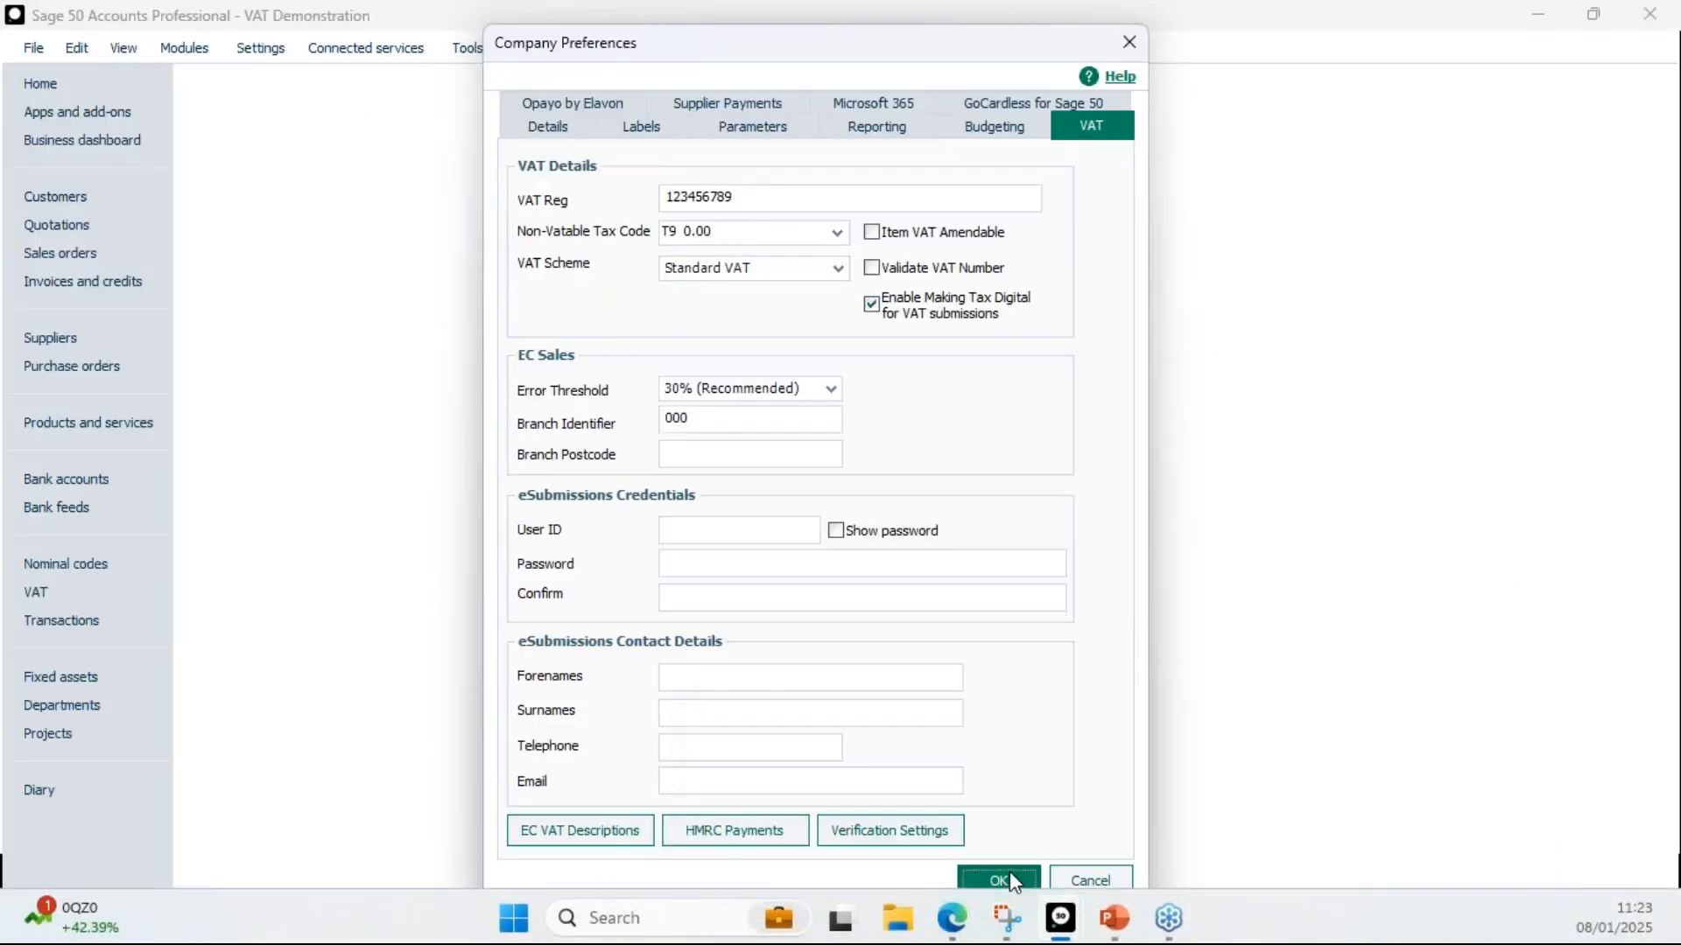
click(1002, 878)
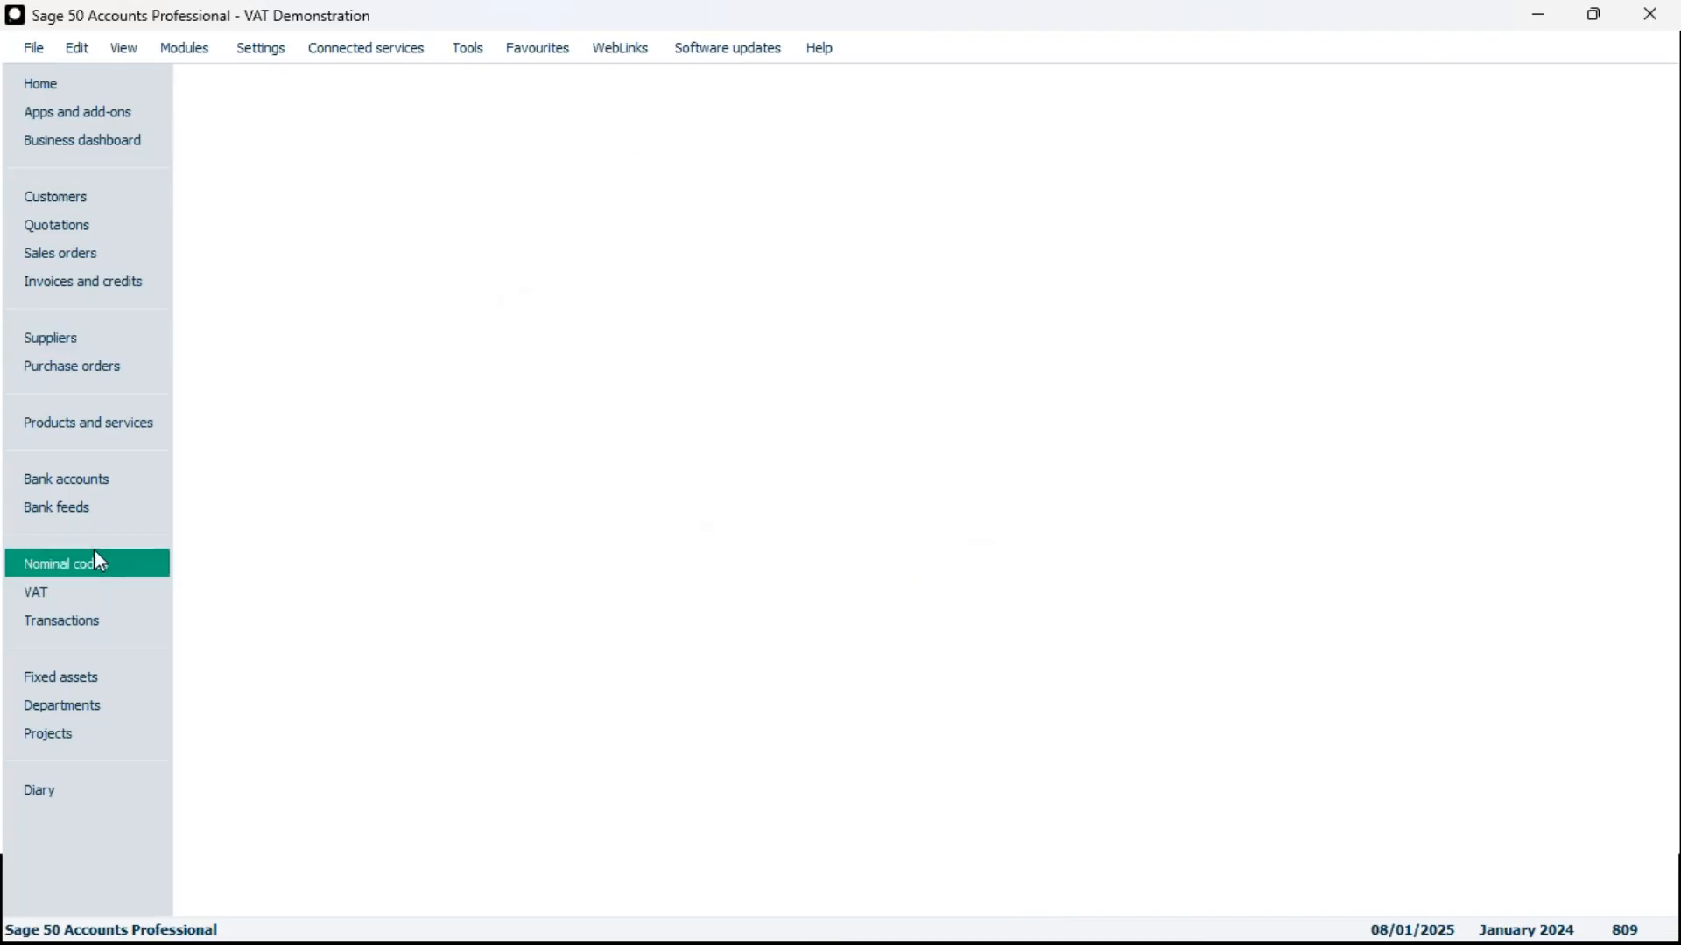
click(69, 597)
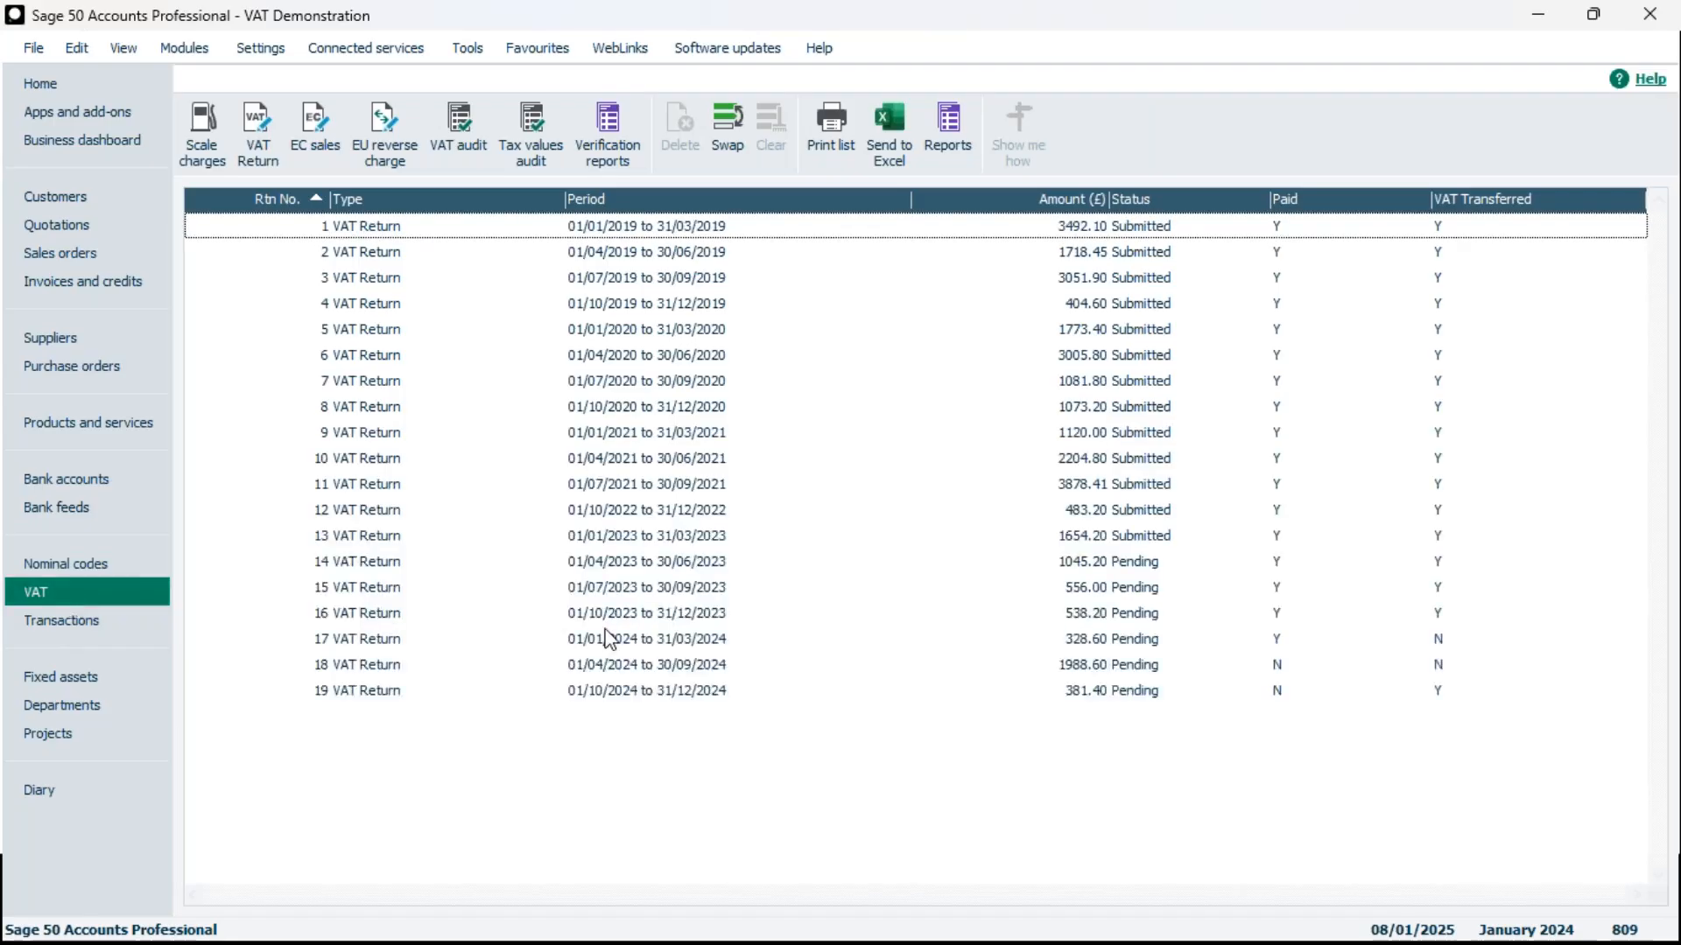
click(681, 690)
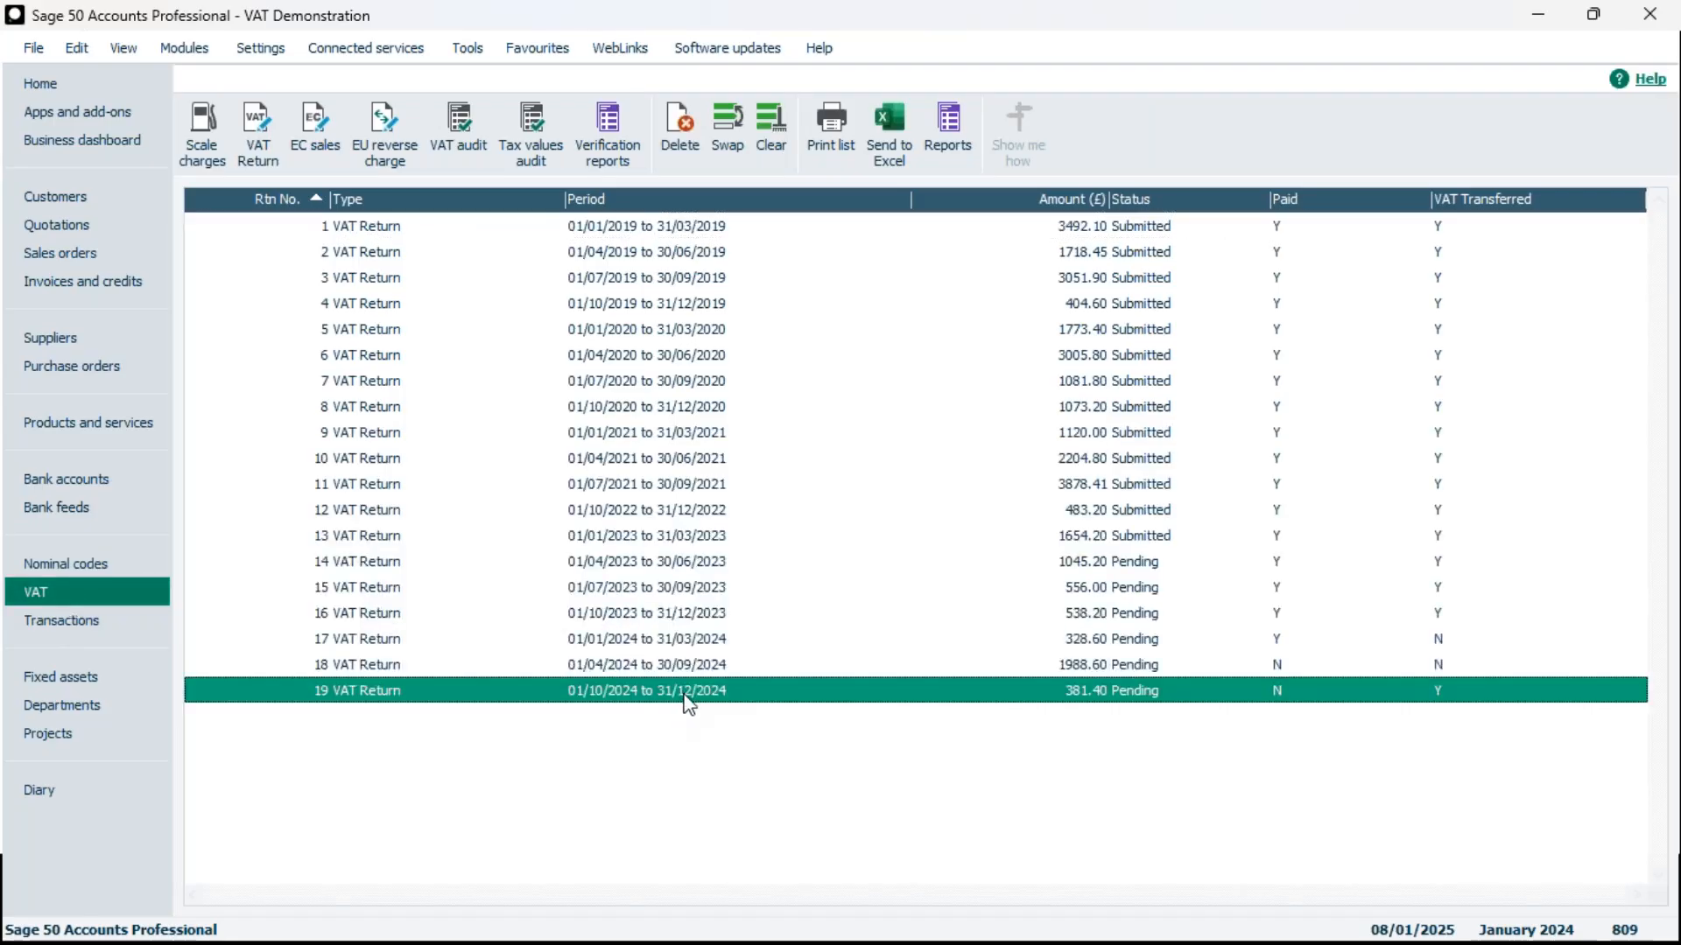
double_click(685, 697)
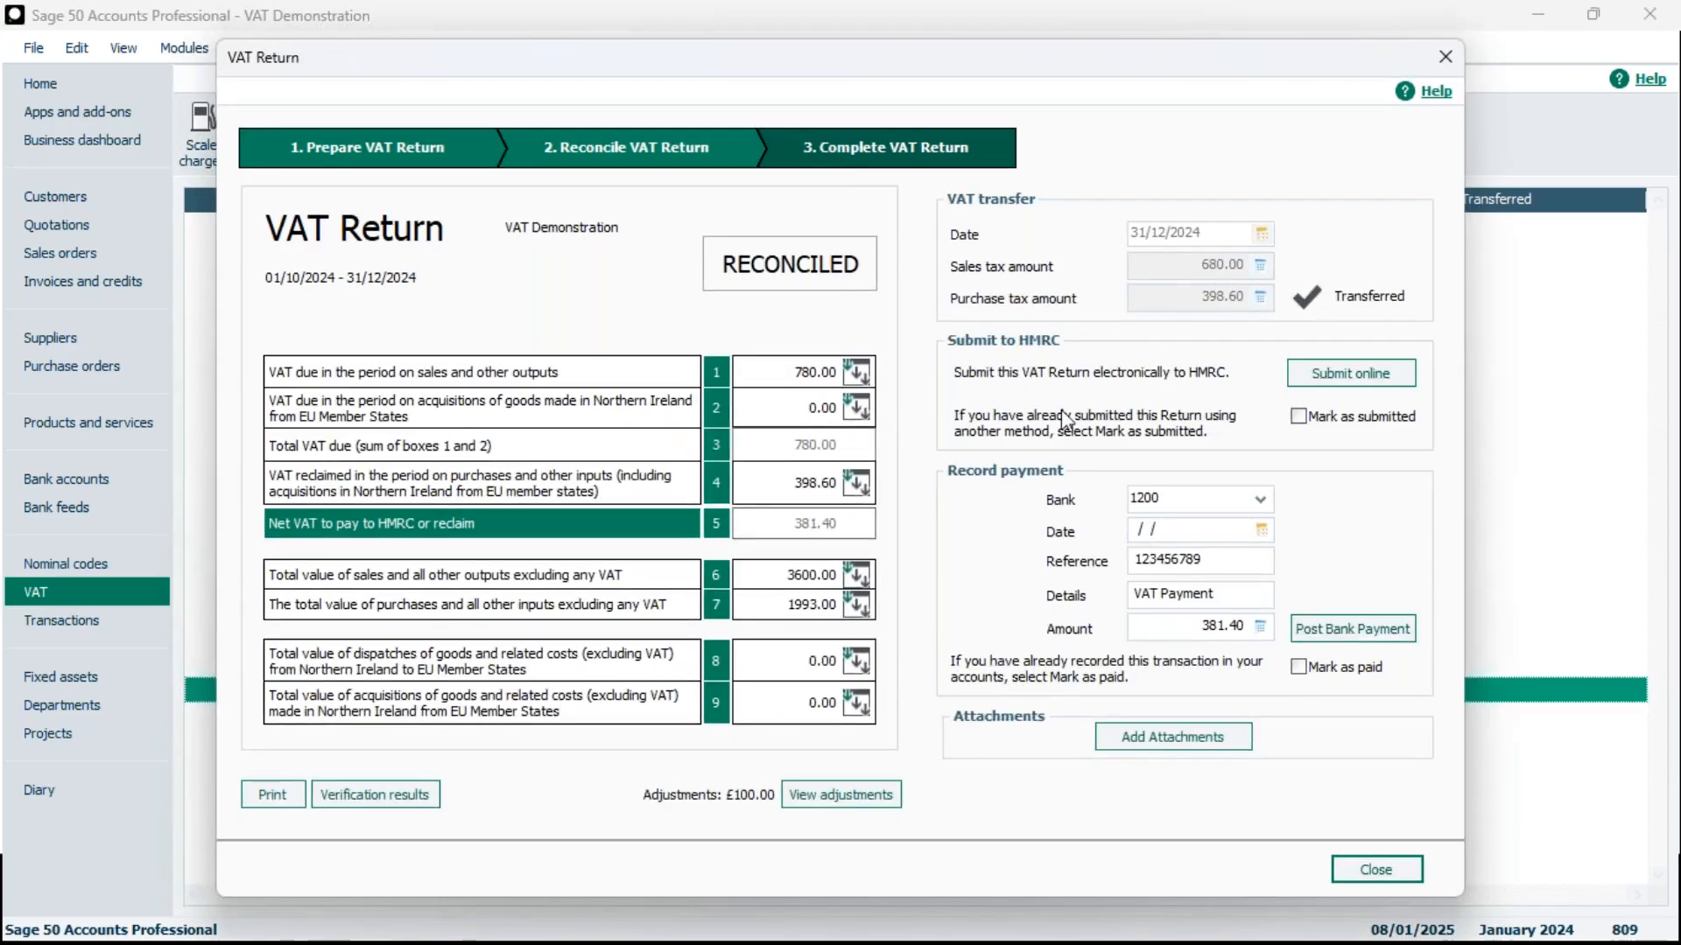
Start the online submission of this VAT Return and accept the company details to connect to HMRC
click(1362, 379)
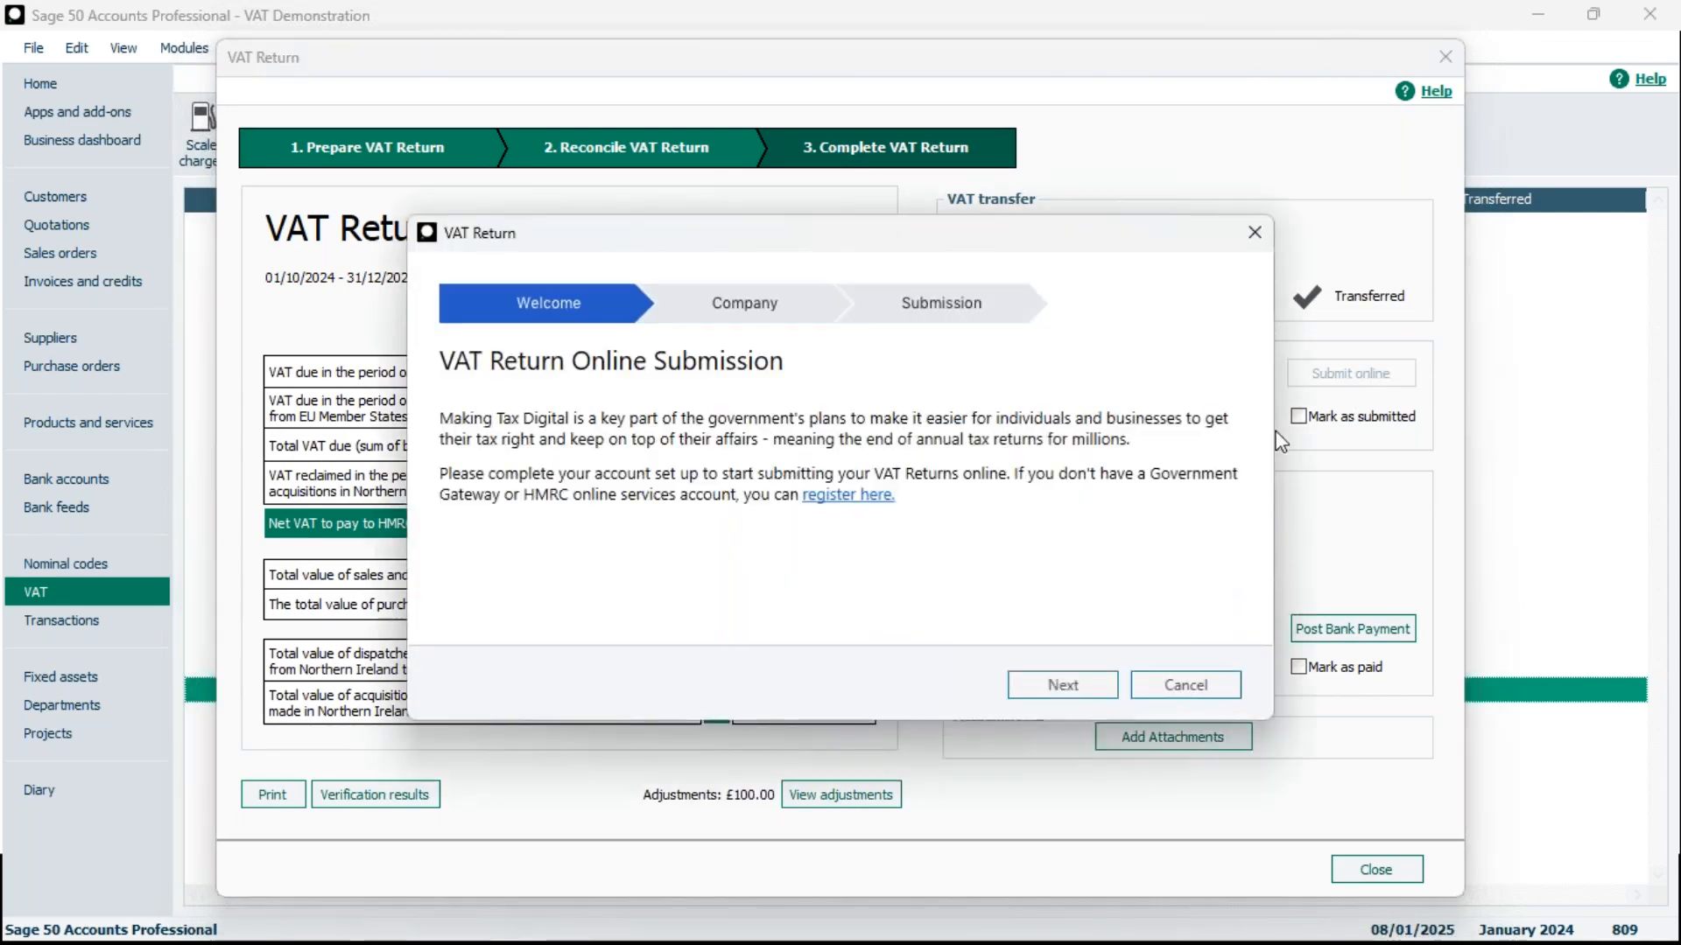
click(1062, 685)
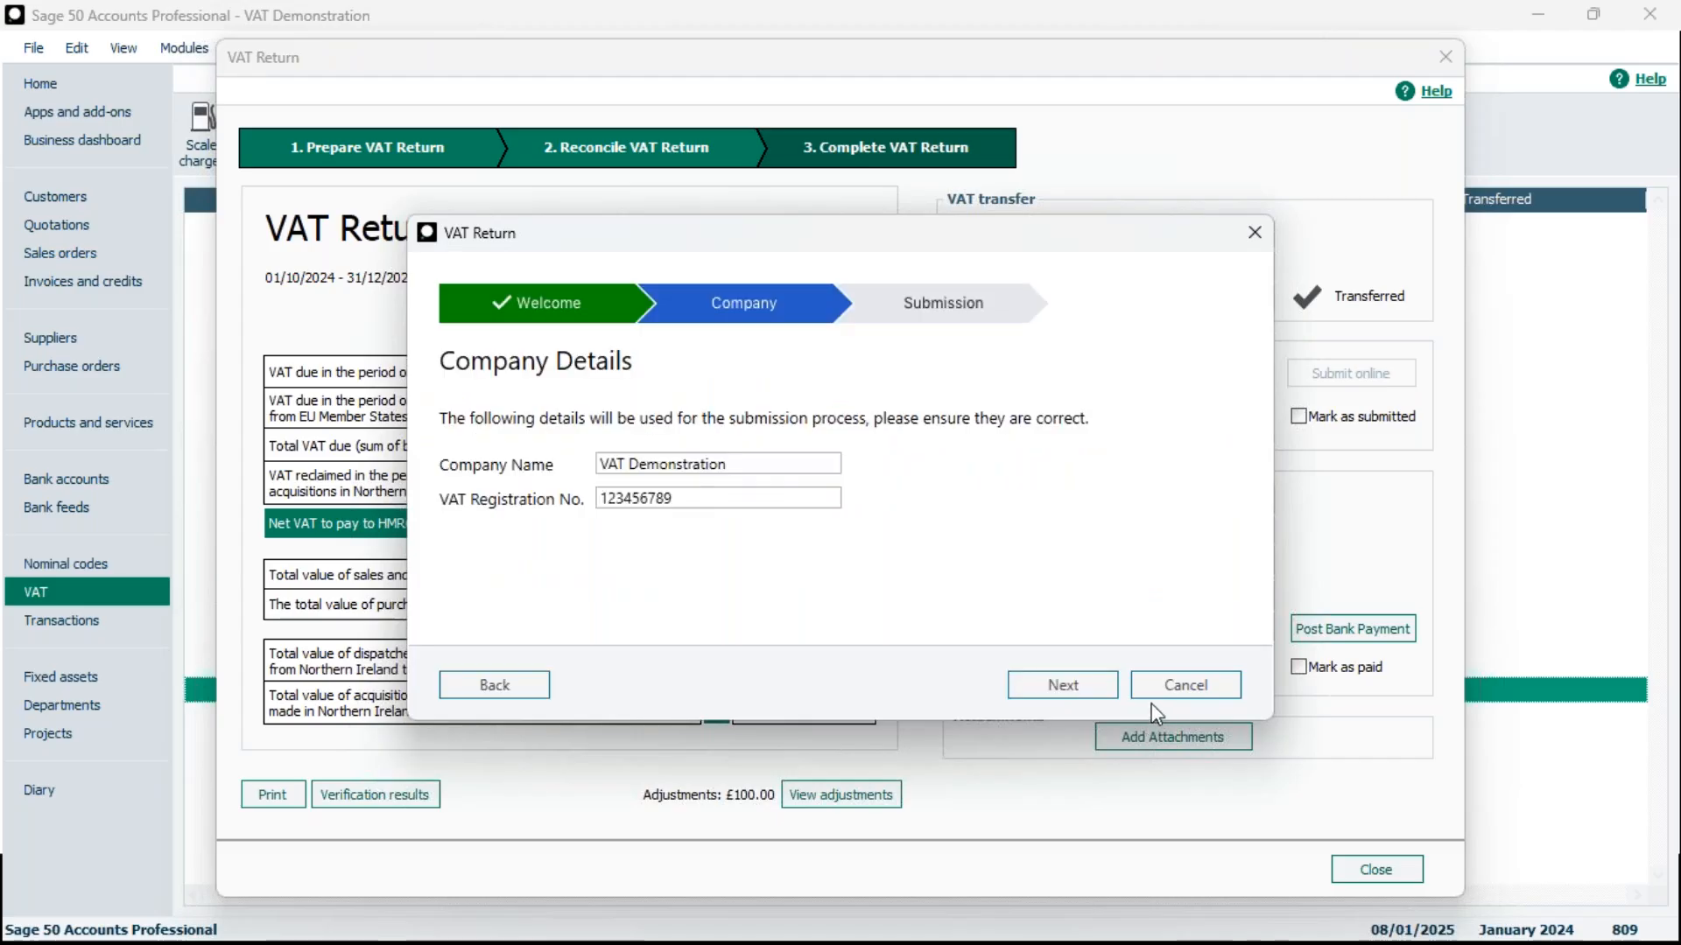
click(1065, 694)
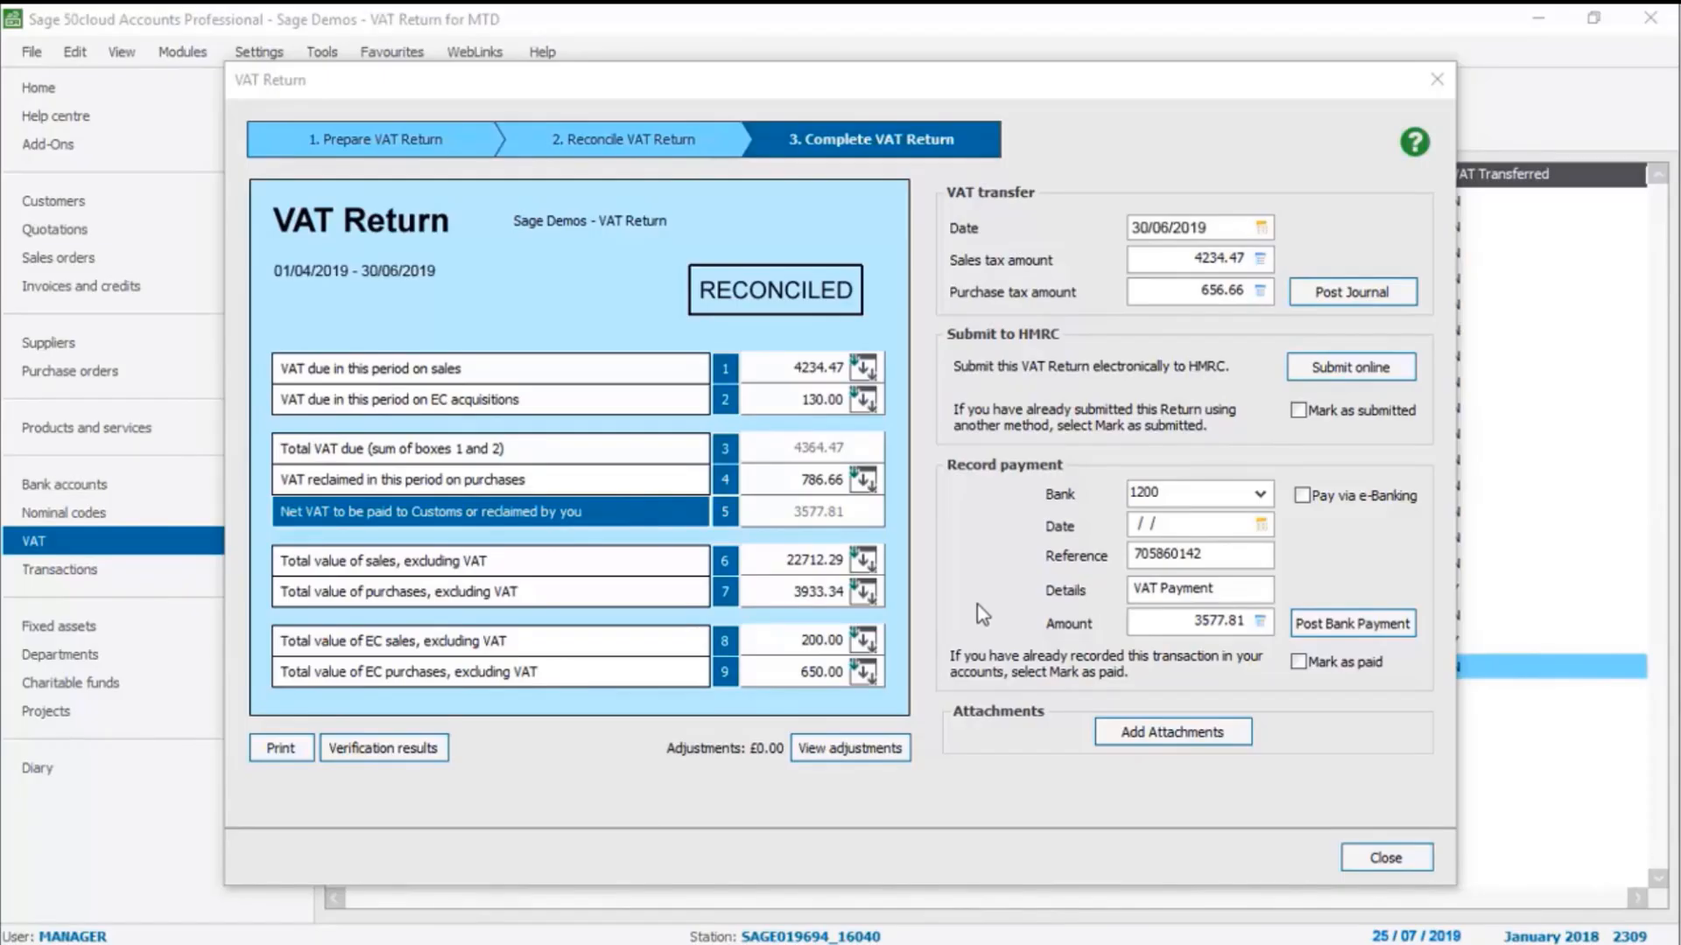
Start the online submission of the 01/04/2019 to 30/06/2019 VAT Return and proceed through the company details to the HMRC sign-in
click(1355, 367)
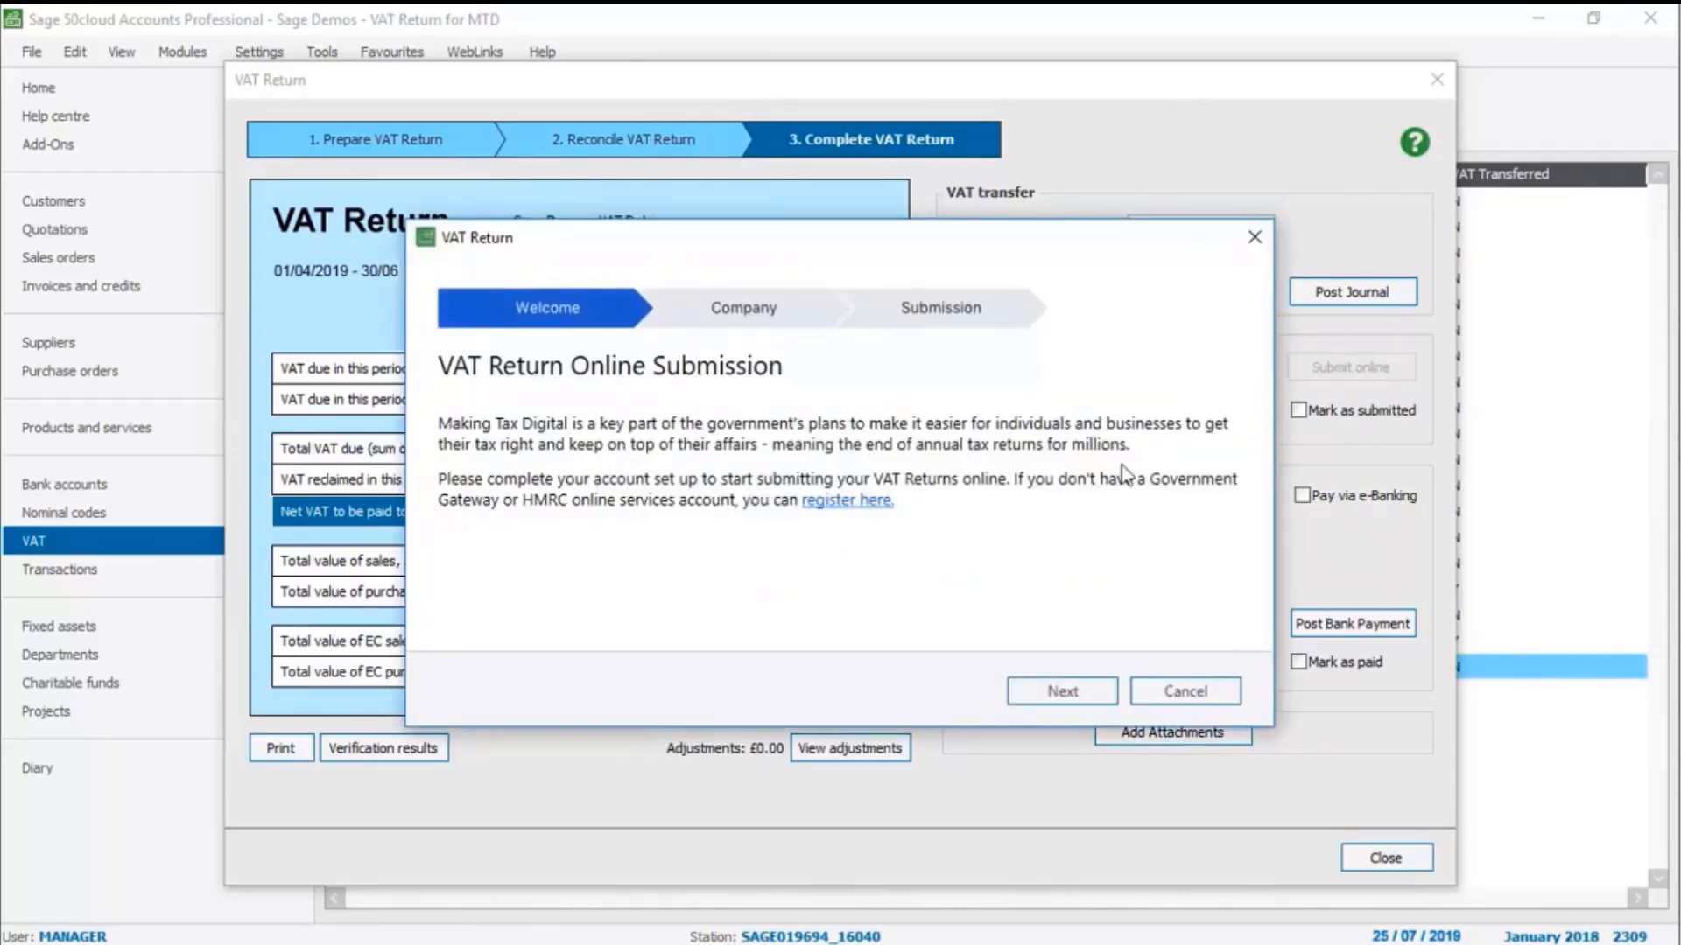
click(1061, 691)
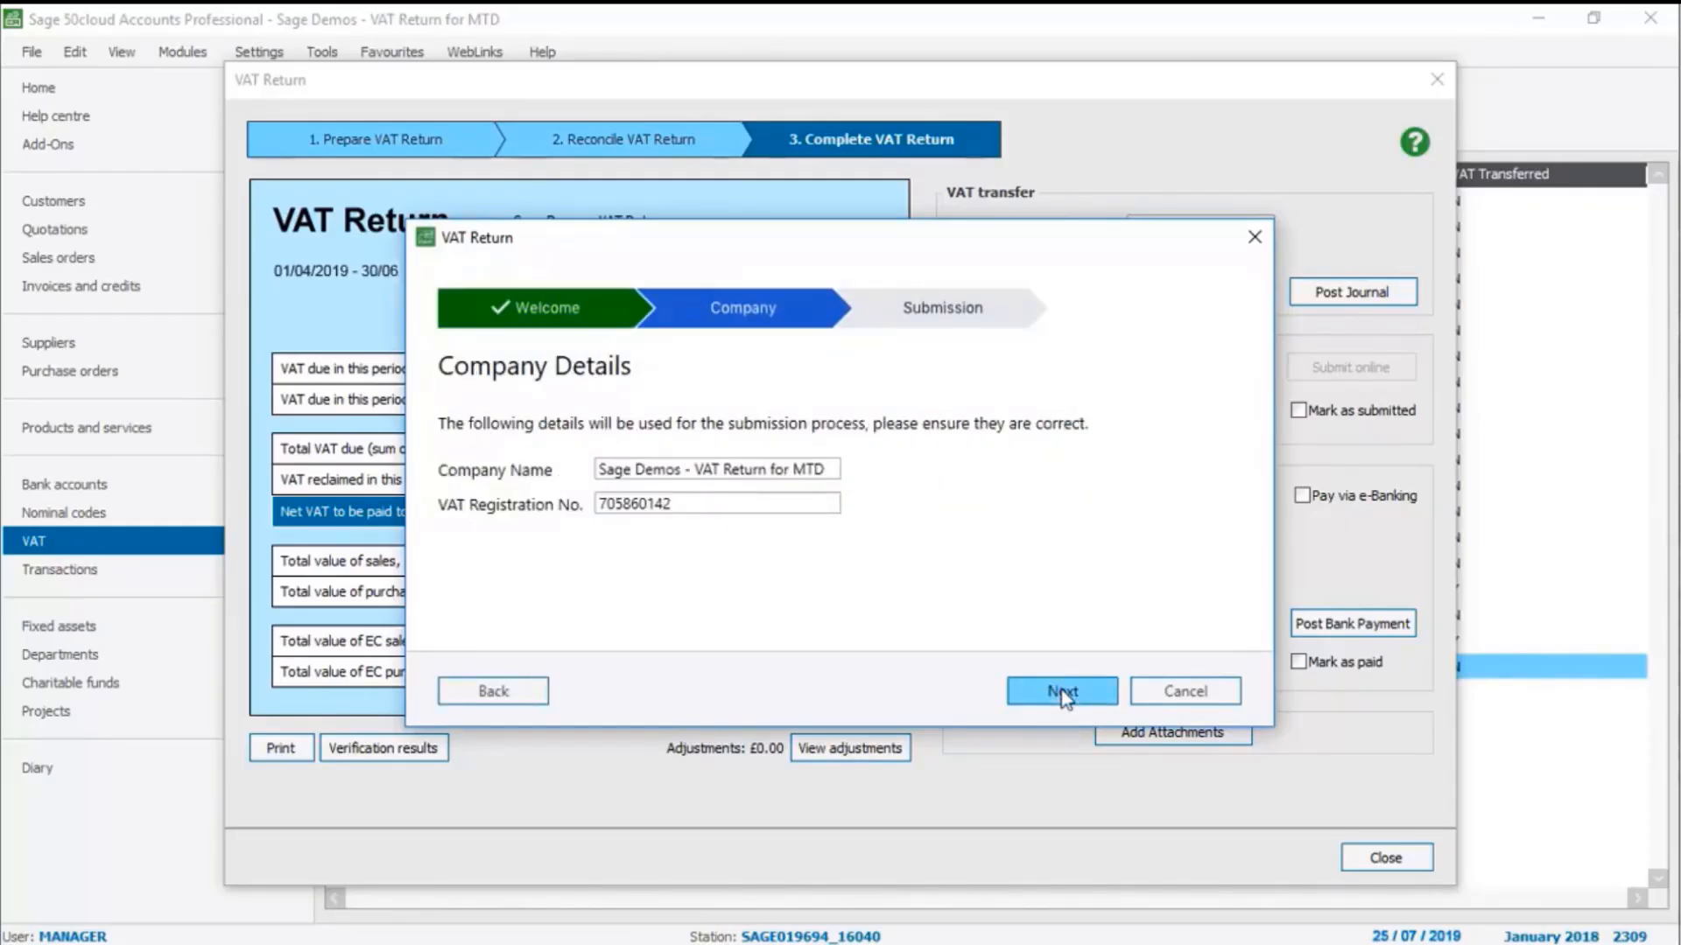
click(1061, 690)
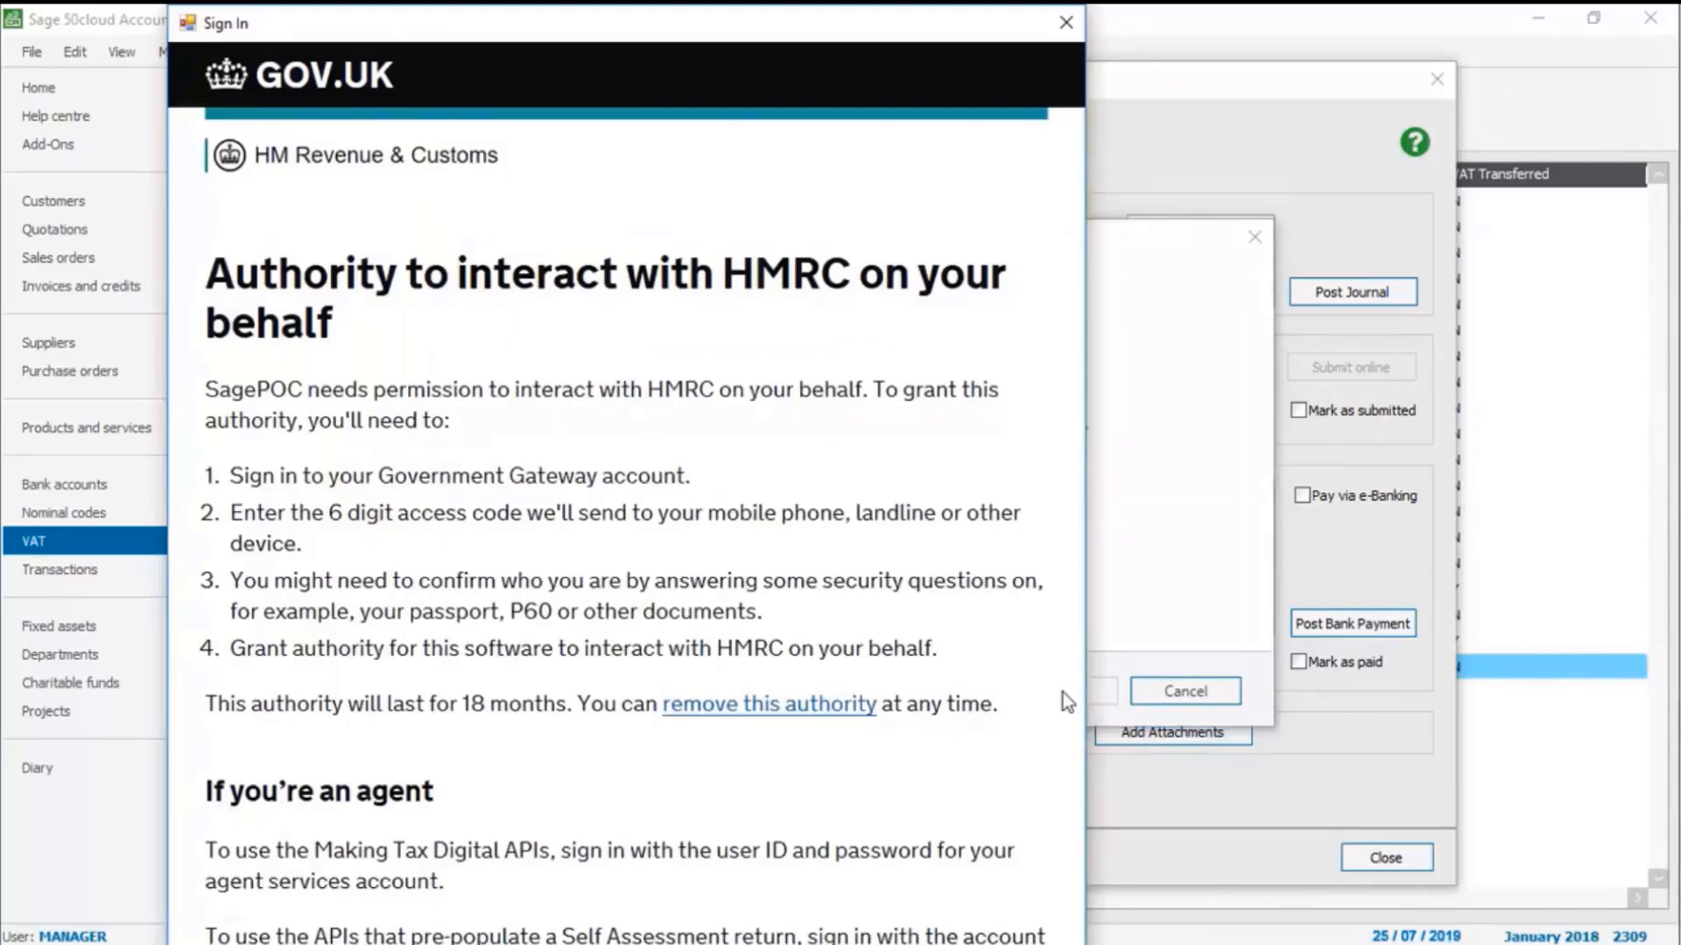
scroll(1063, 691, down, 5)
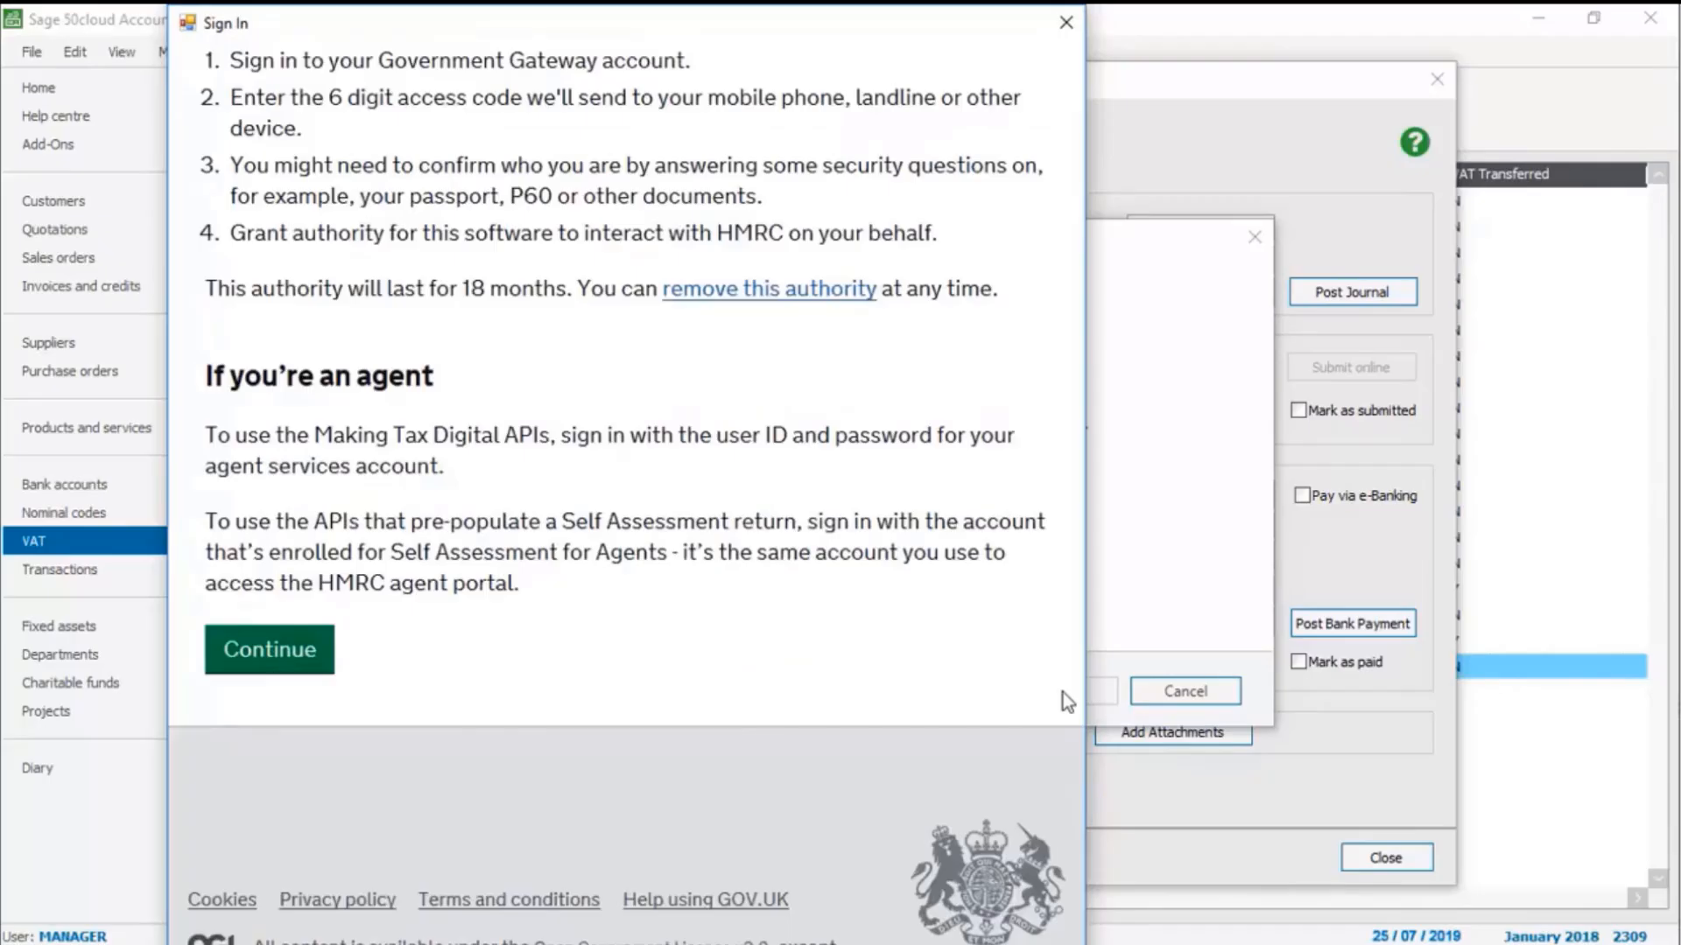
click(268, 658)
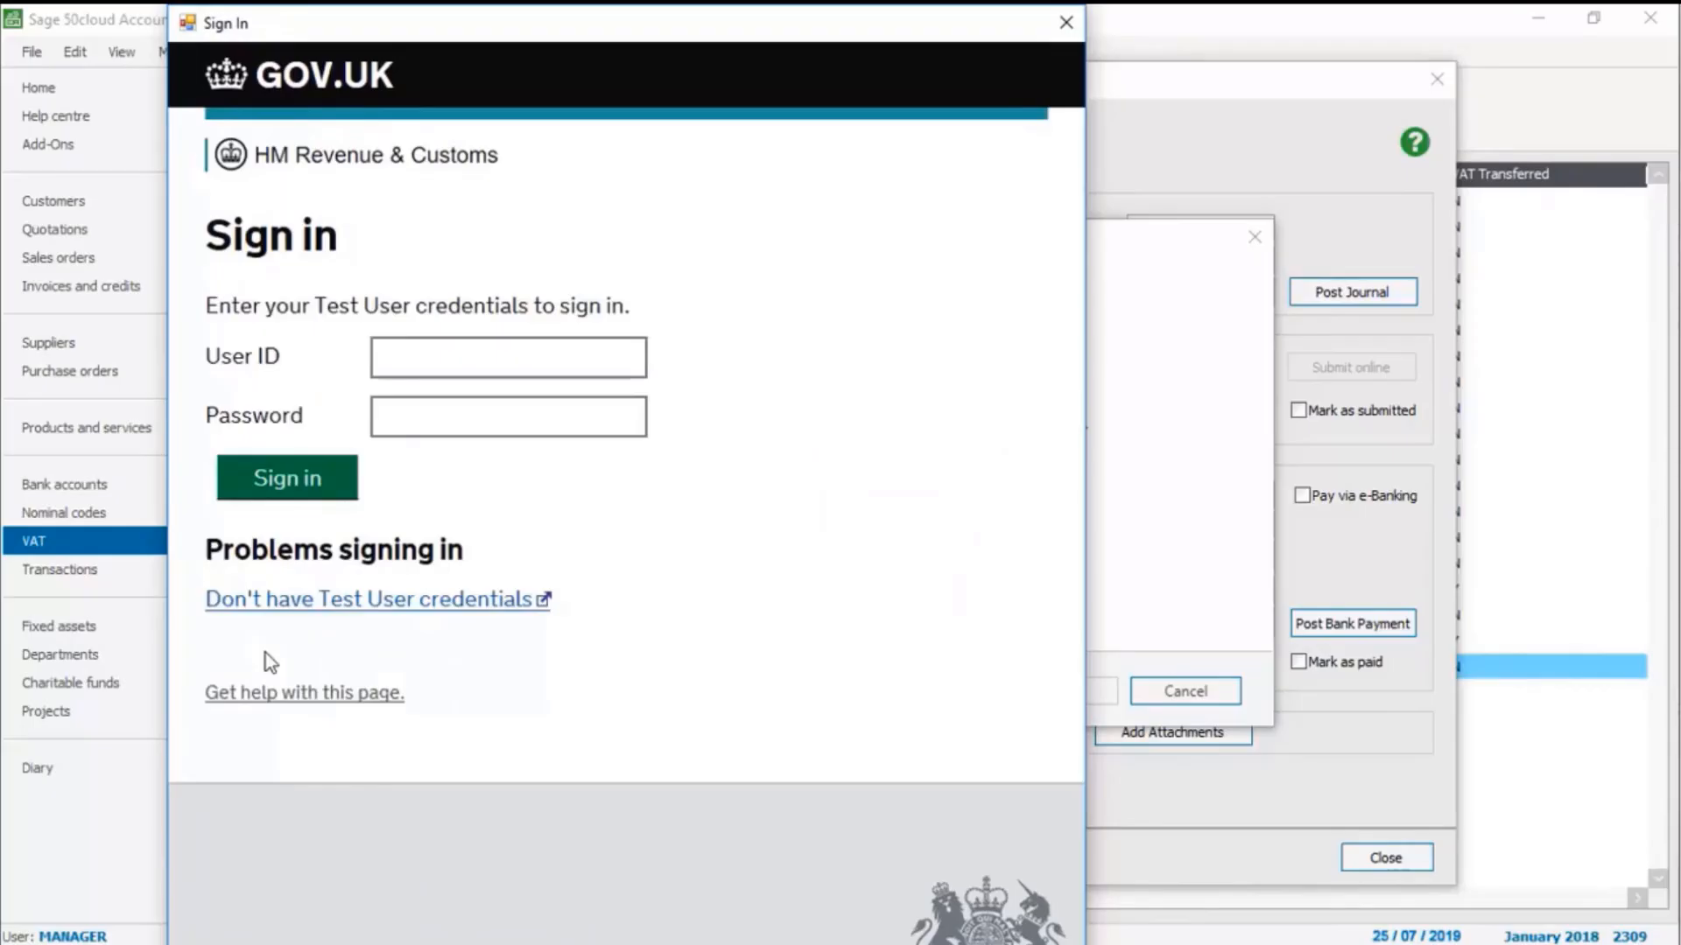
Sign in to HMRC with the user ID and account password, and grant the software authority to view and change VAT information
click(616, 354)
key(Tab)
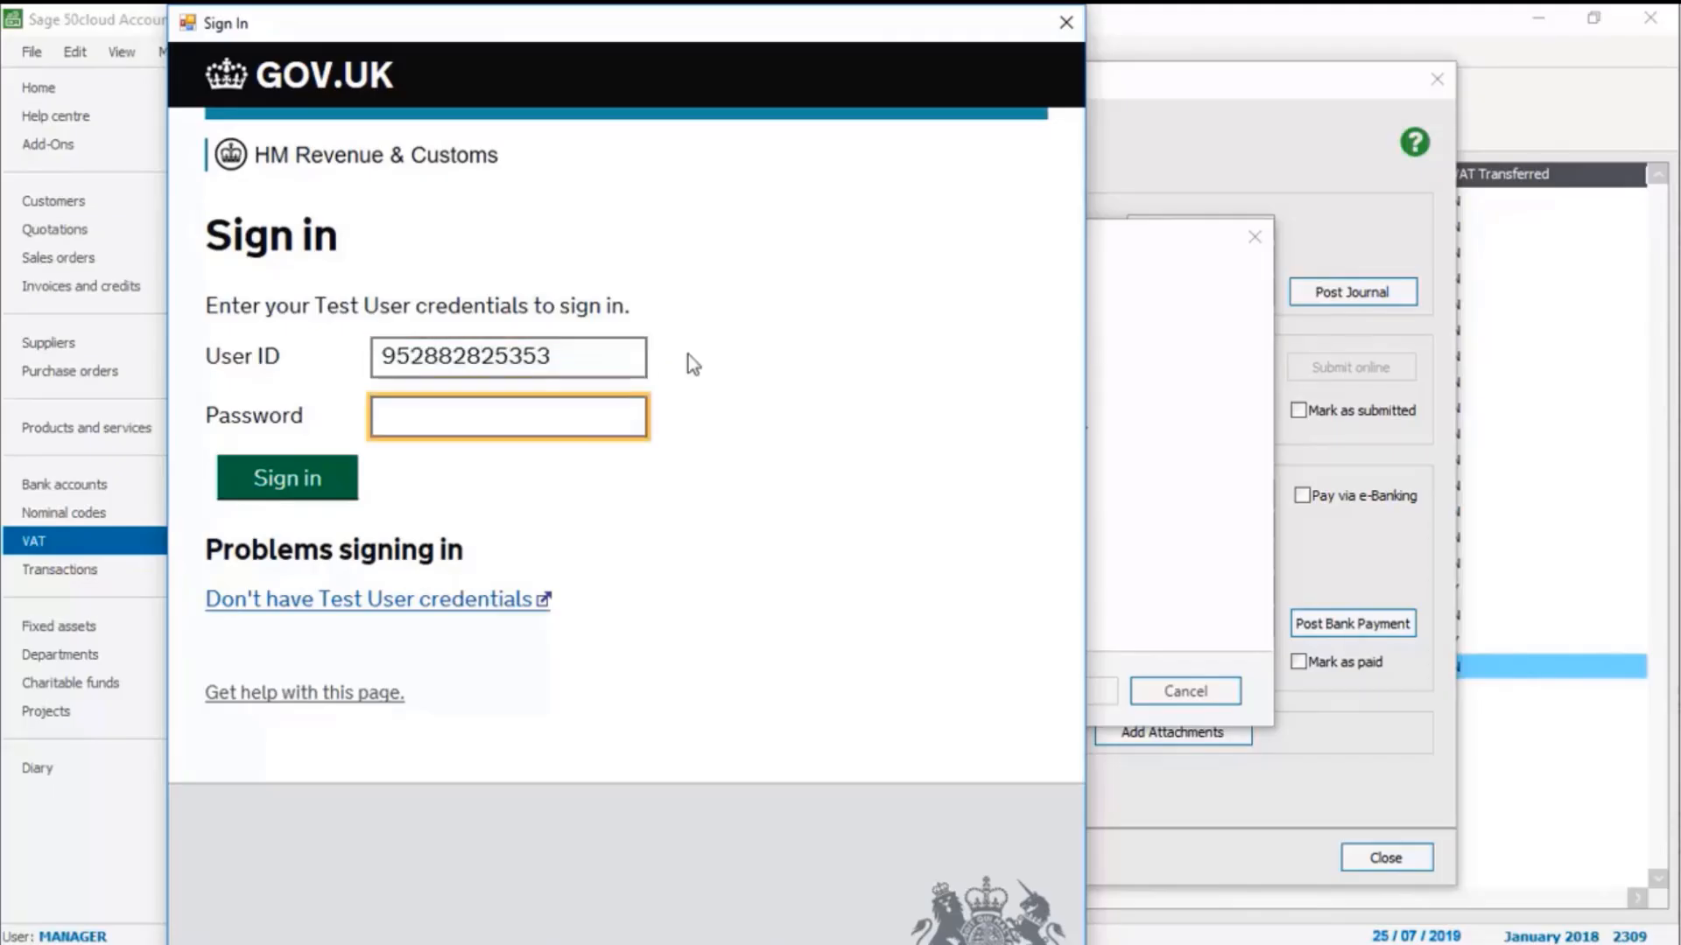
text(••••••••••••)
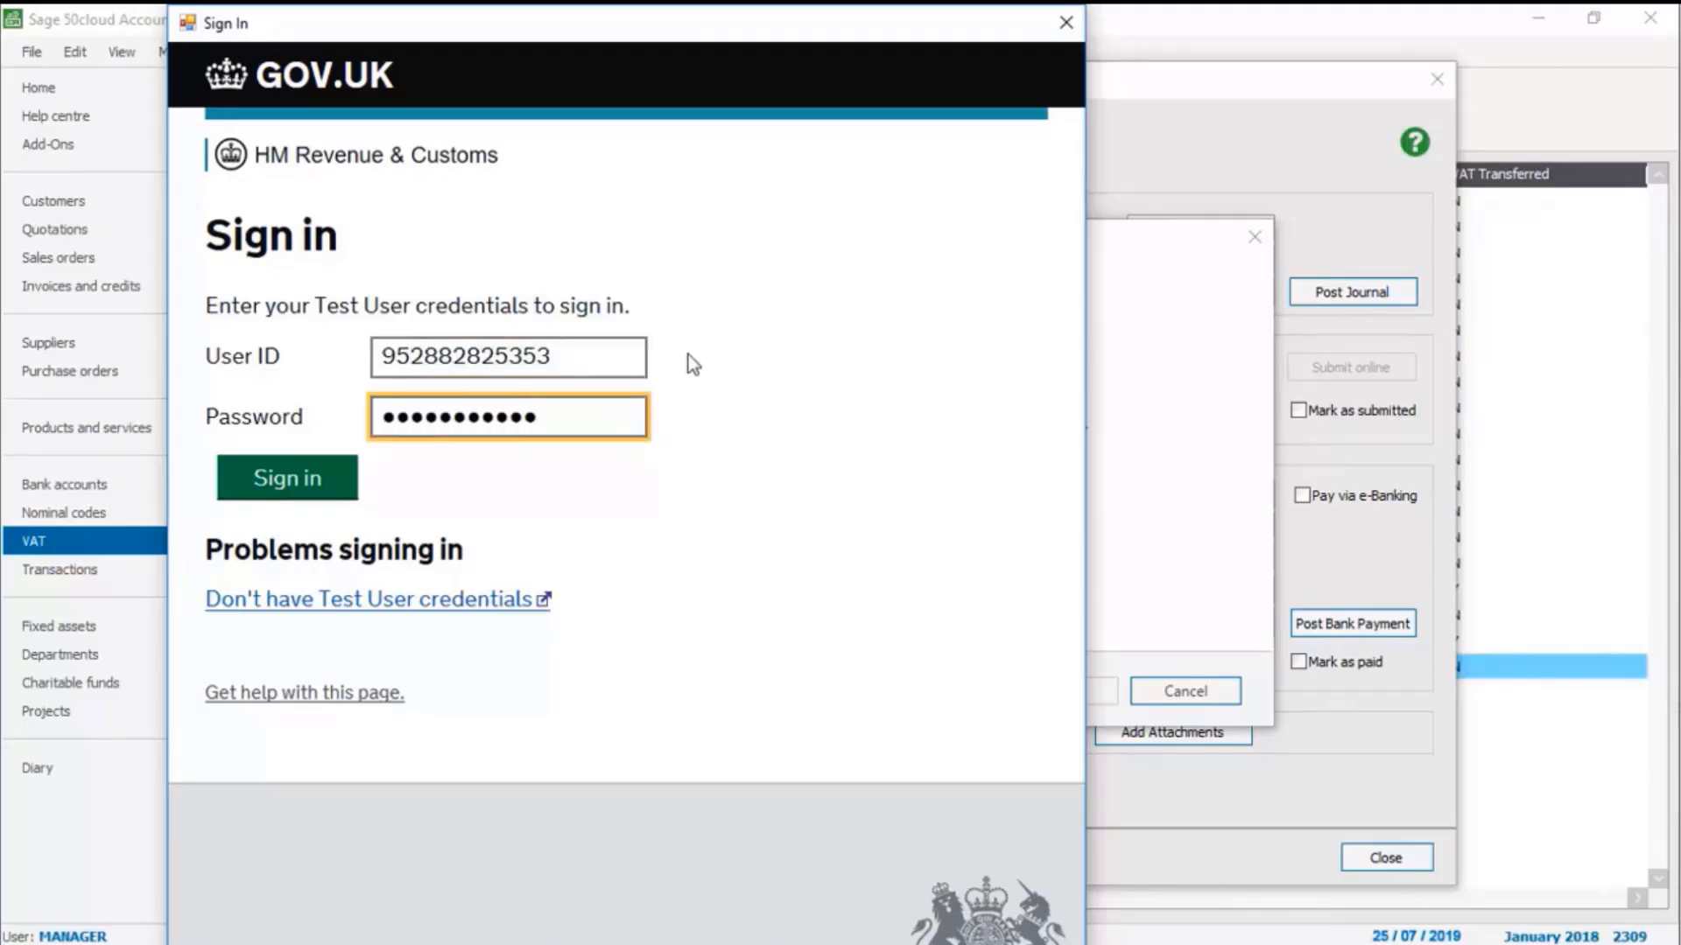
text(•)
click(282, 481)
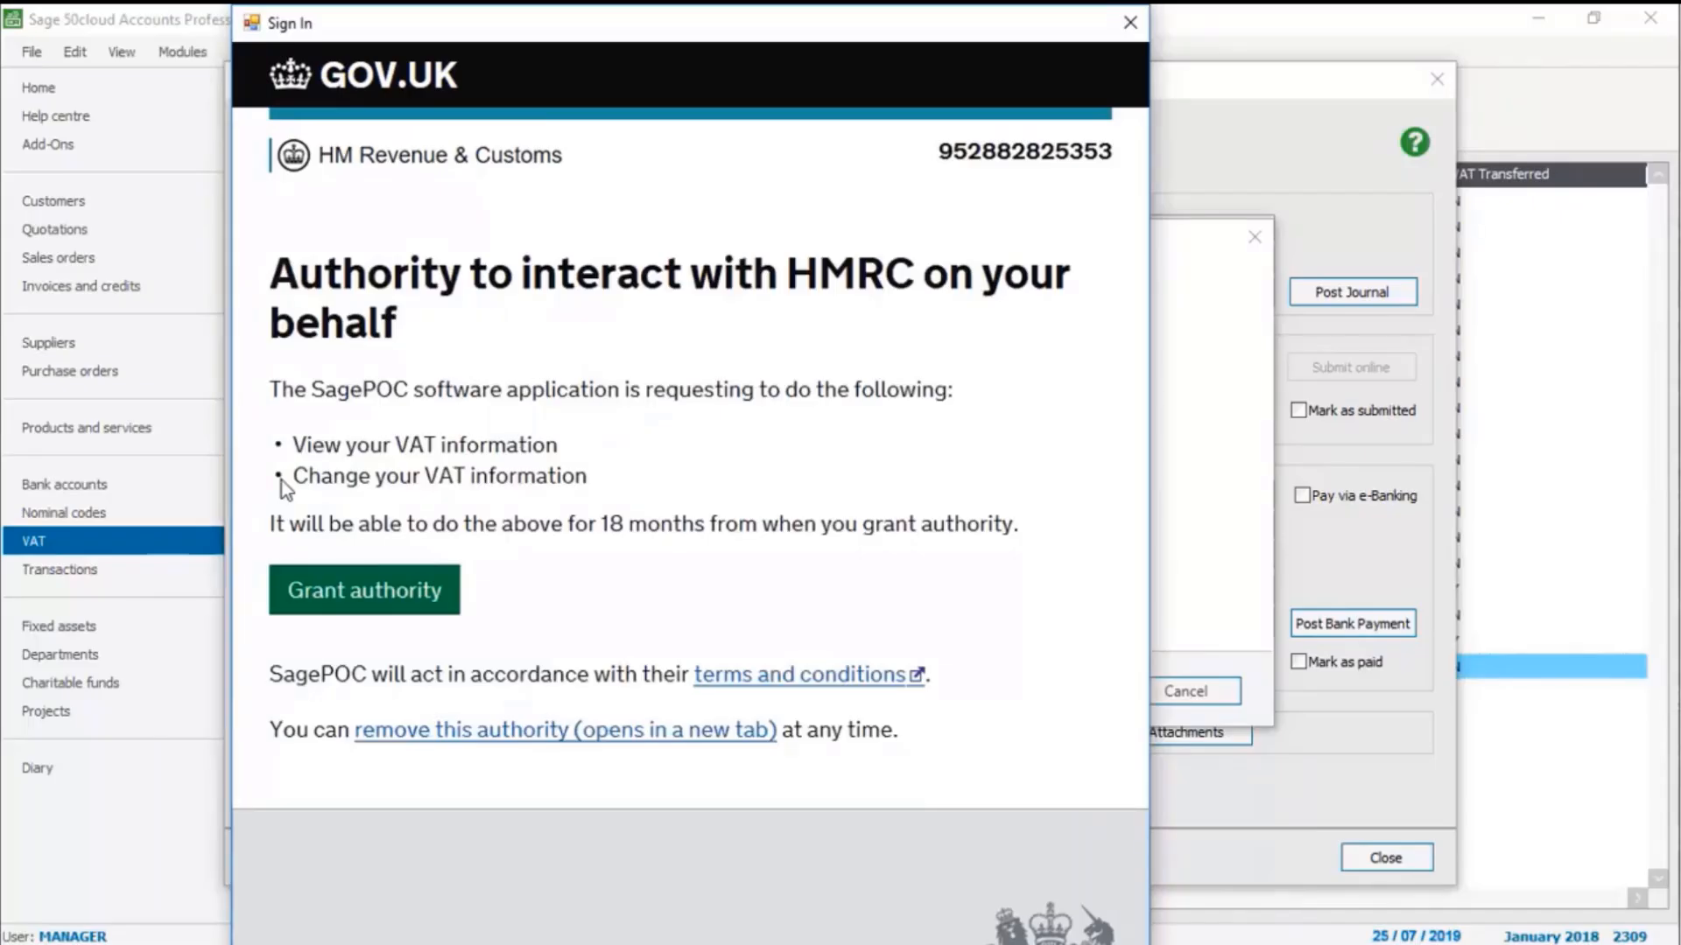
click(361, 593)
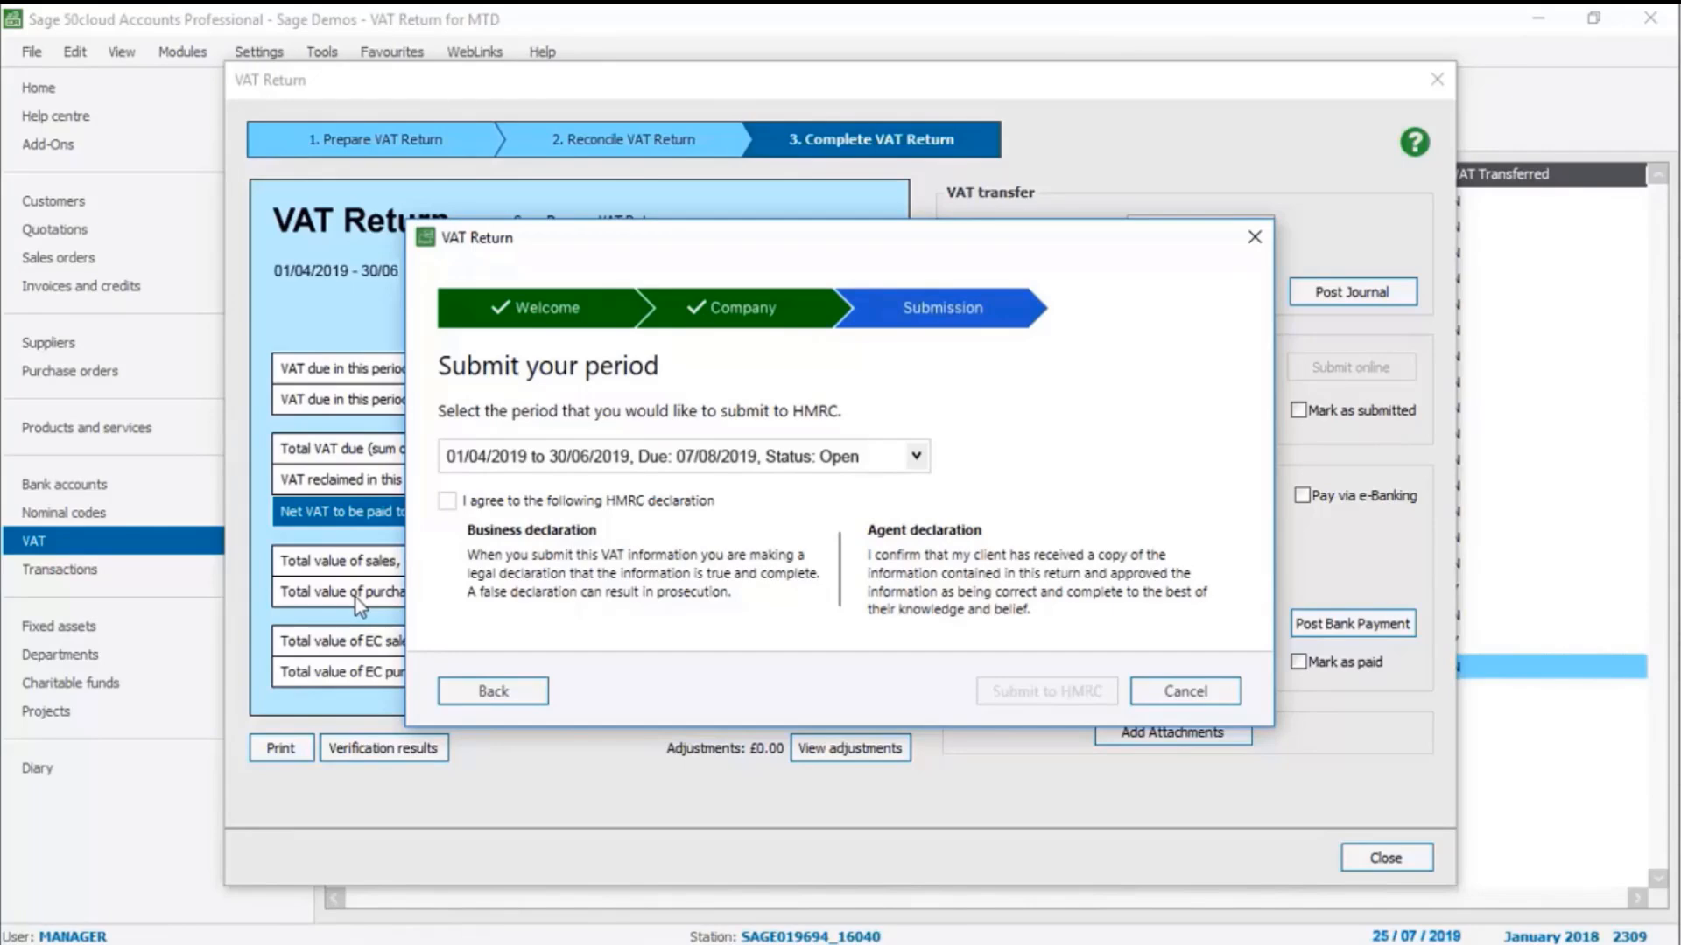
Agree to the HMRC declaration, submit the 01/04/2019 to 30/06/2019 period to HMRC, and close the submission wizard
click(448, 500)
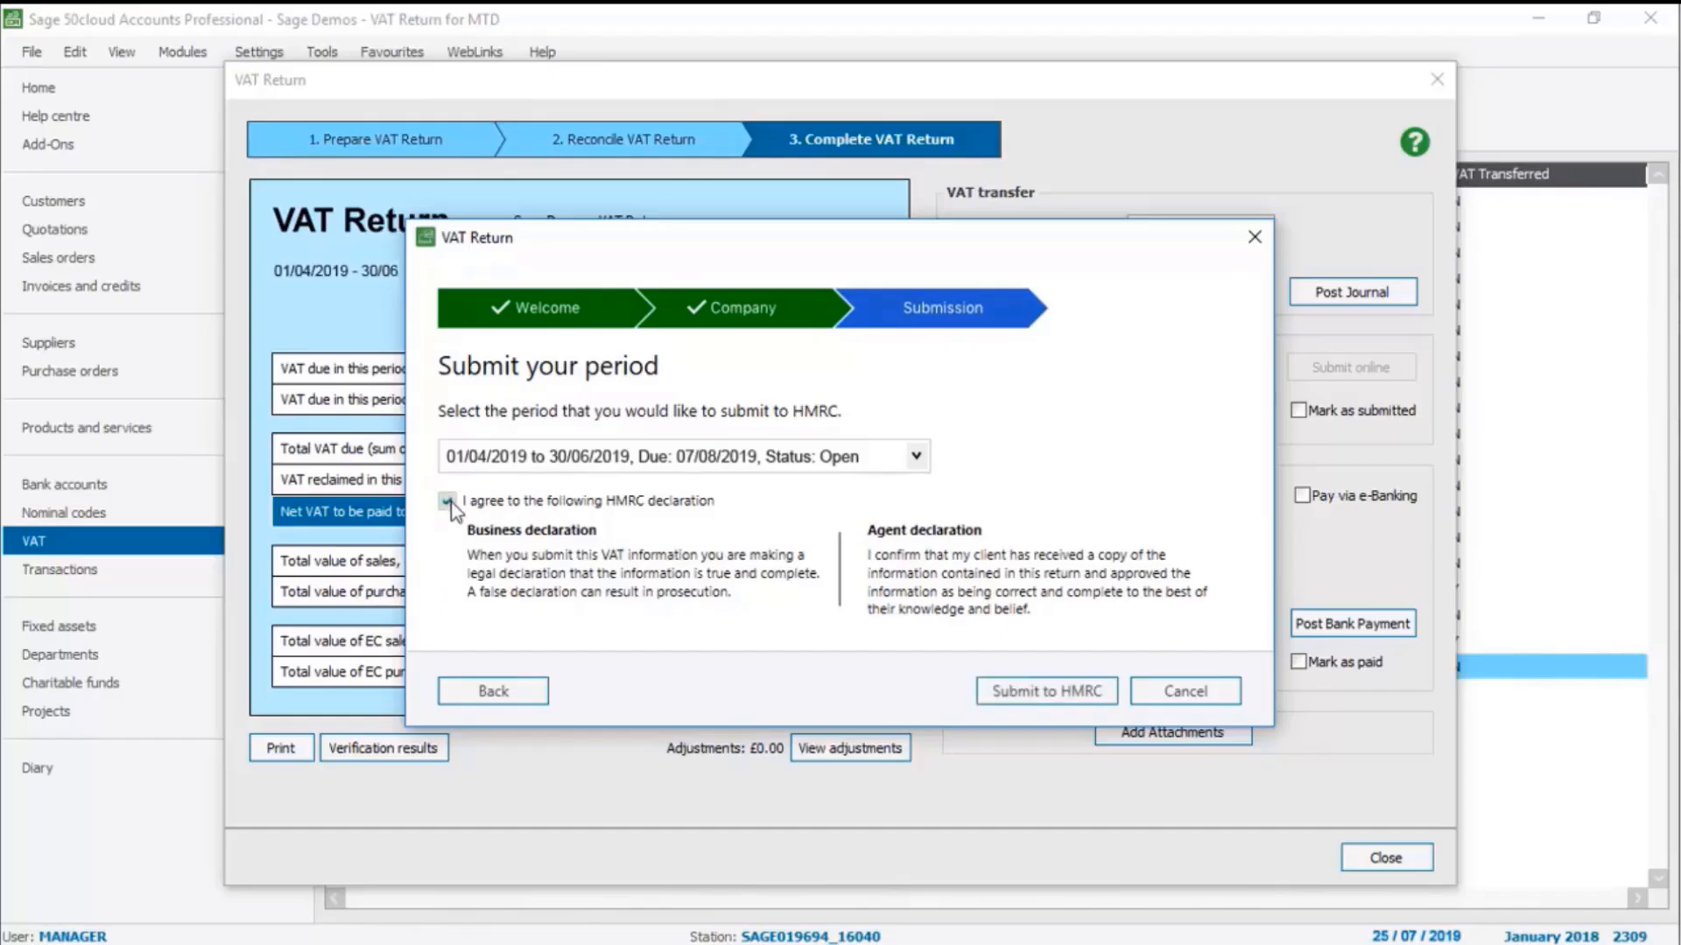
click(1051, 691)
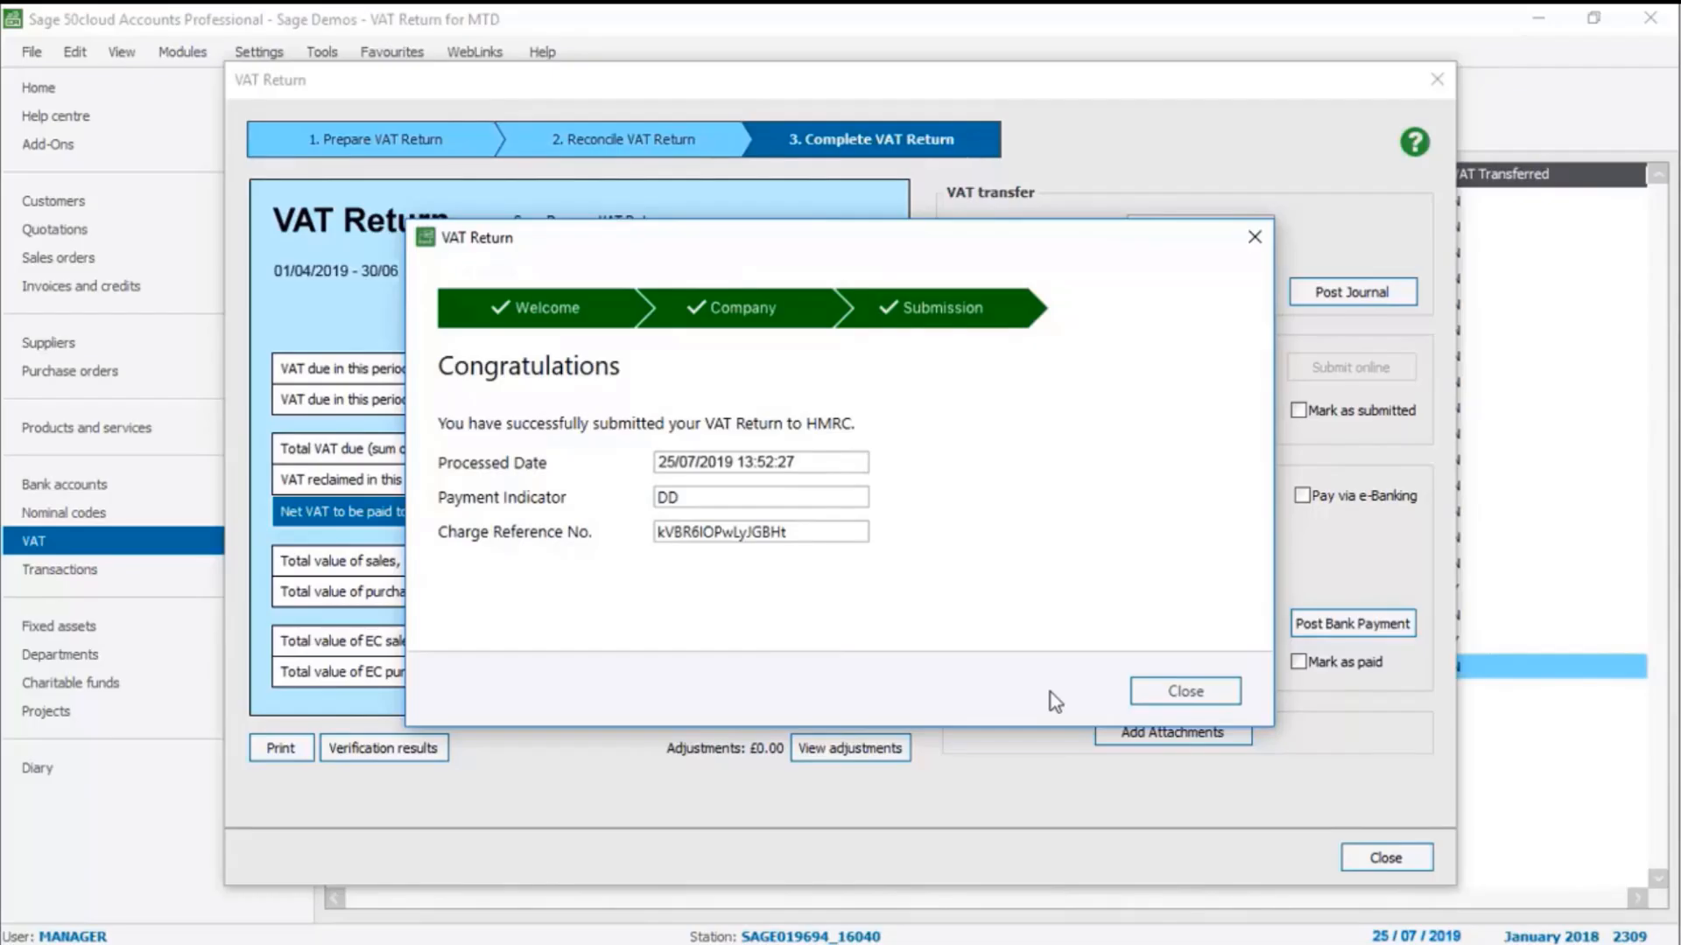
click(1185, 691)
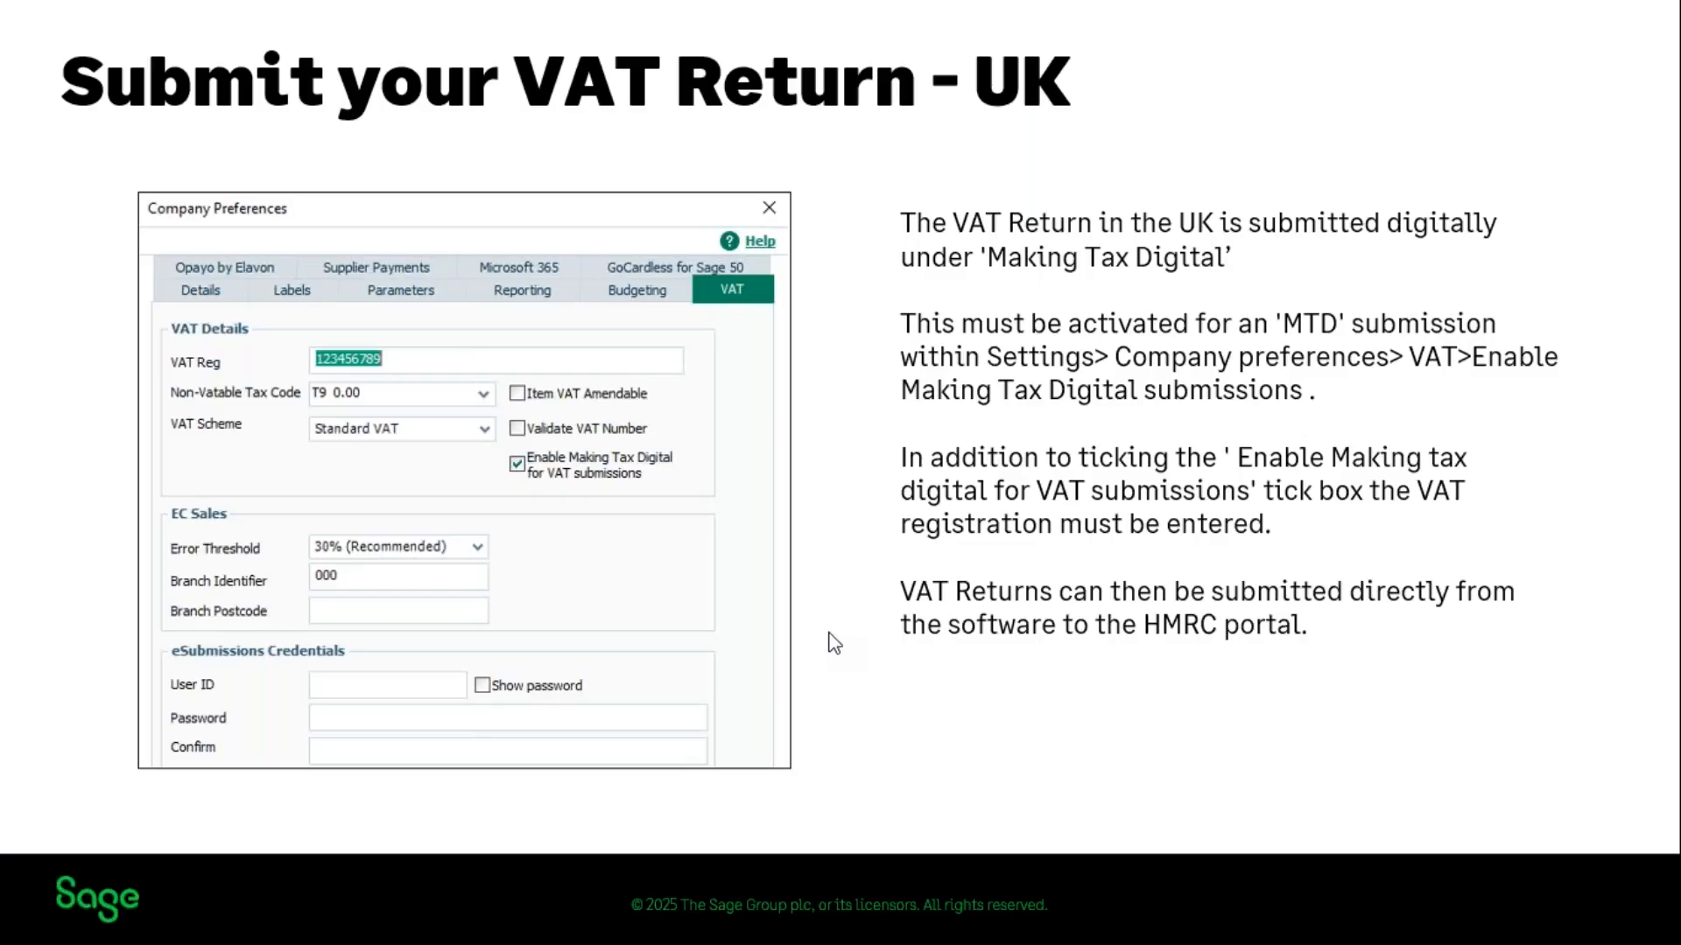
Advance the slideshow to VAT Submission - ROI, switch back to Sage 50 Accounts, and cancel the HMRC sign-in and open online submission
click(828, 631)
mouse_move(1026, 938)
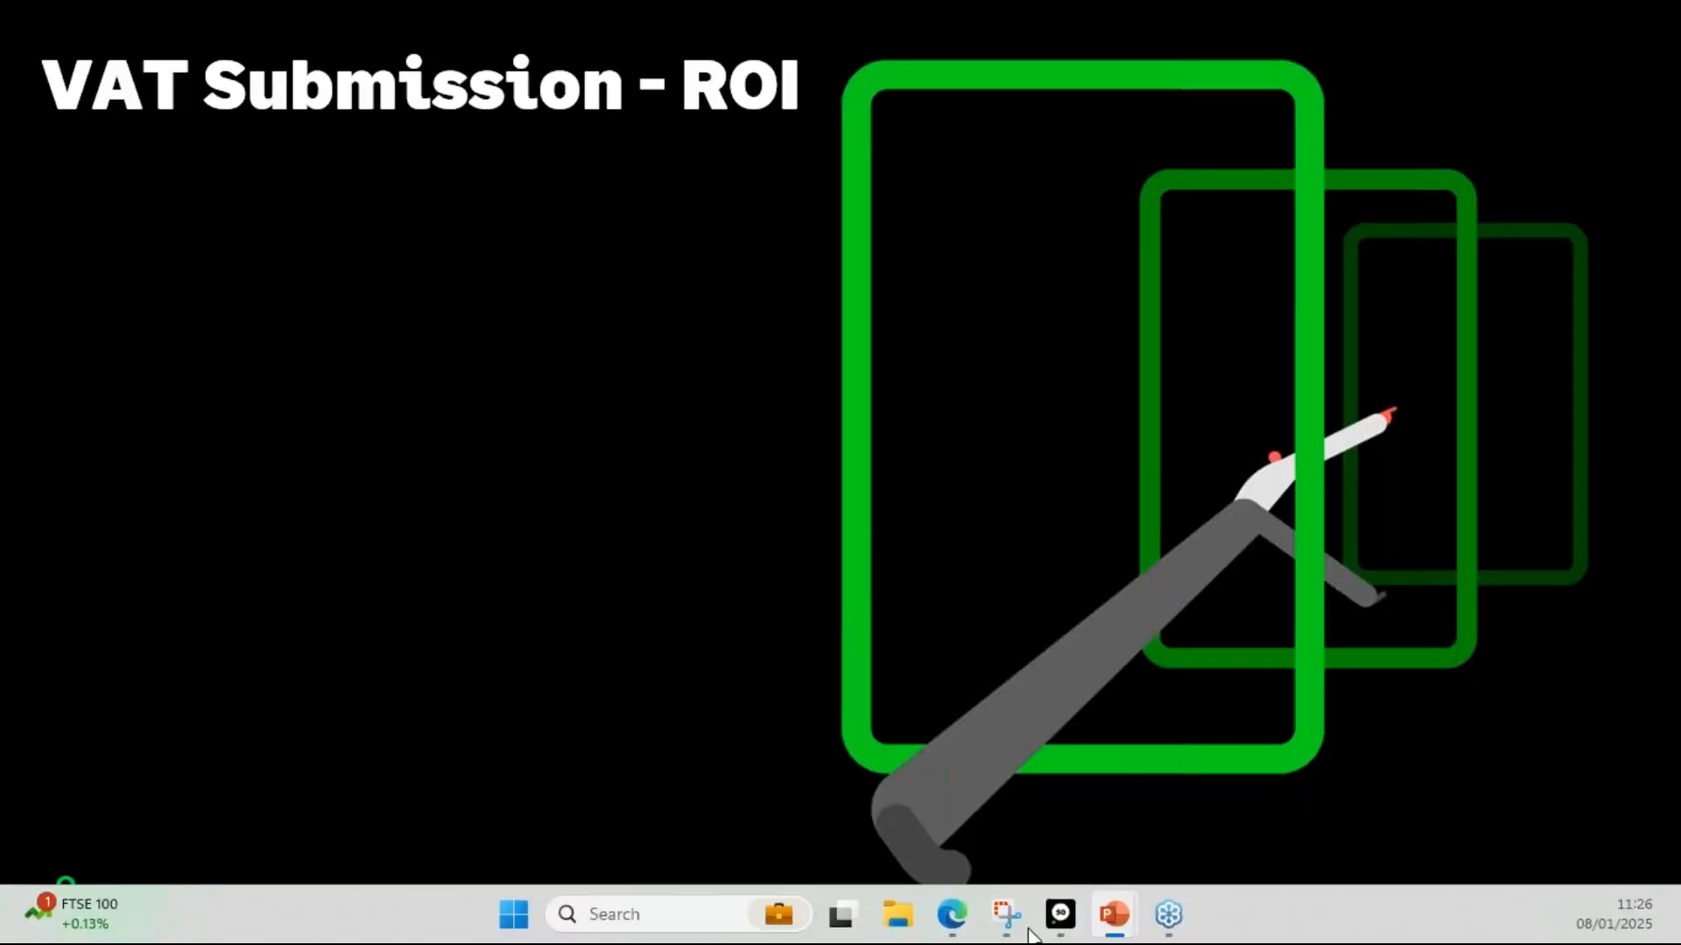
mouse_move(1059, 916)
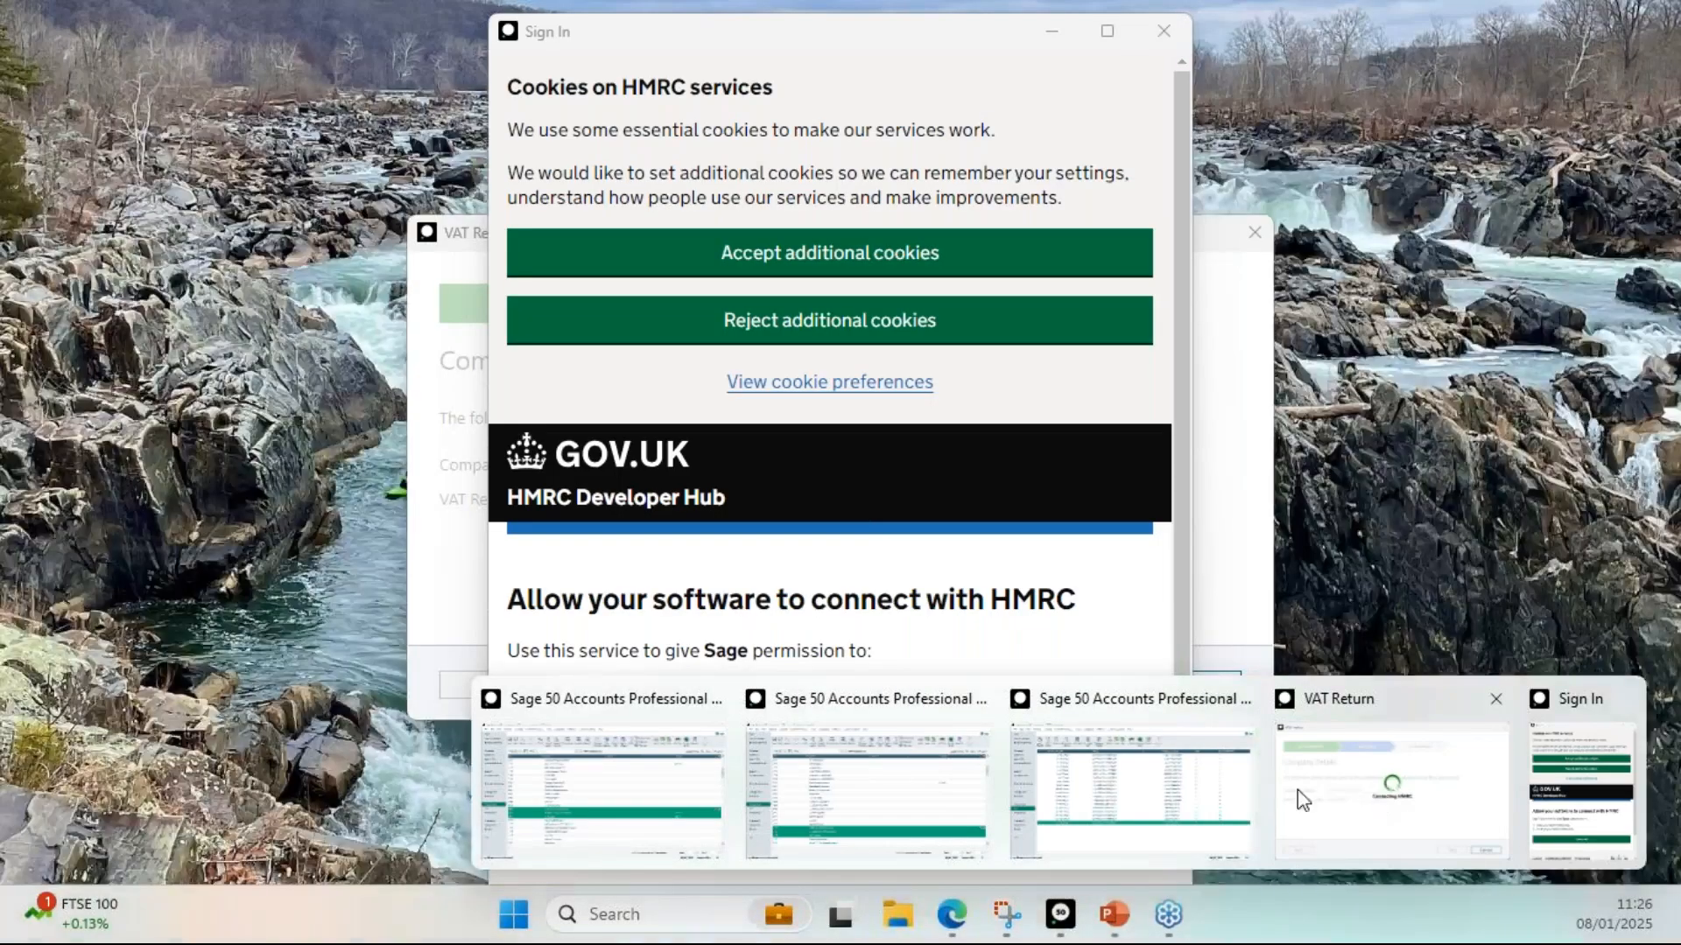
click(1297, 790)
click(1164, 30)
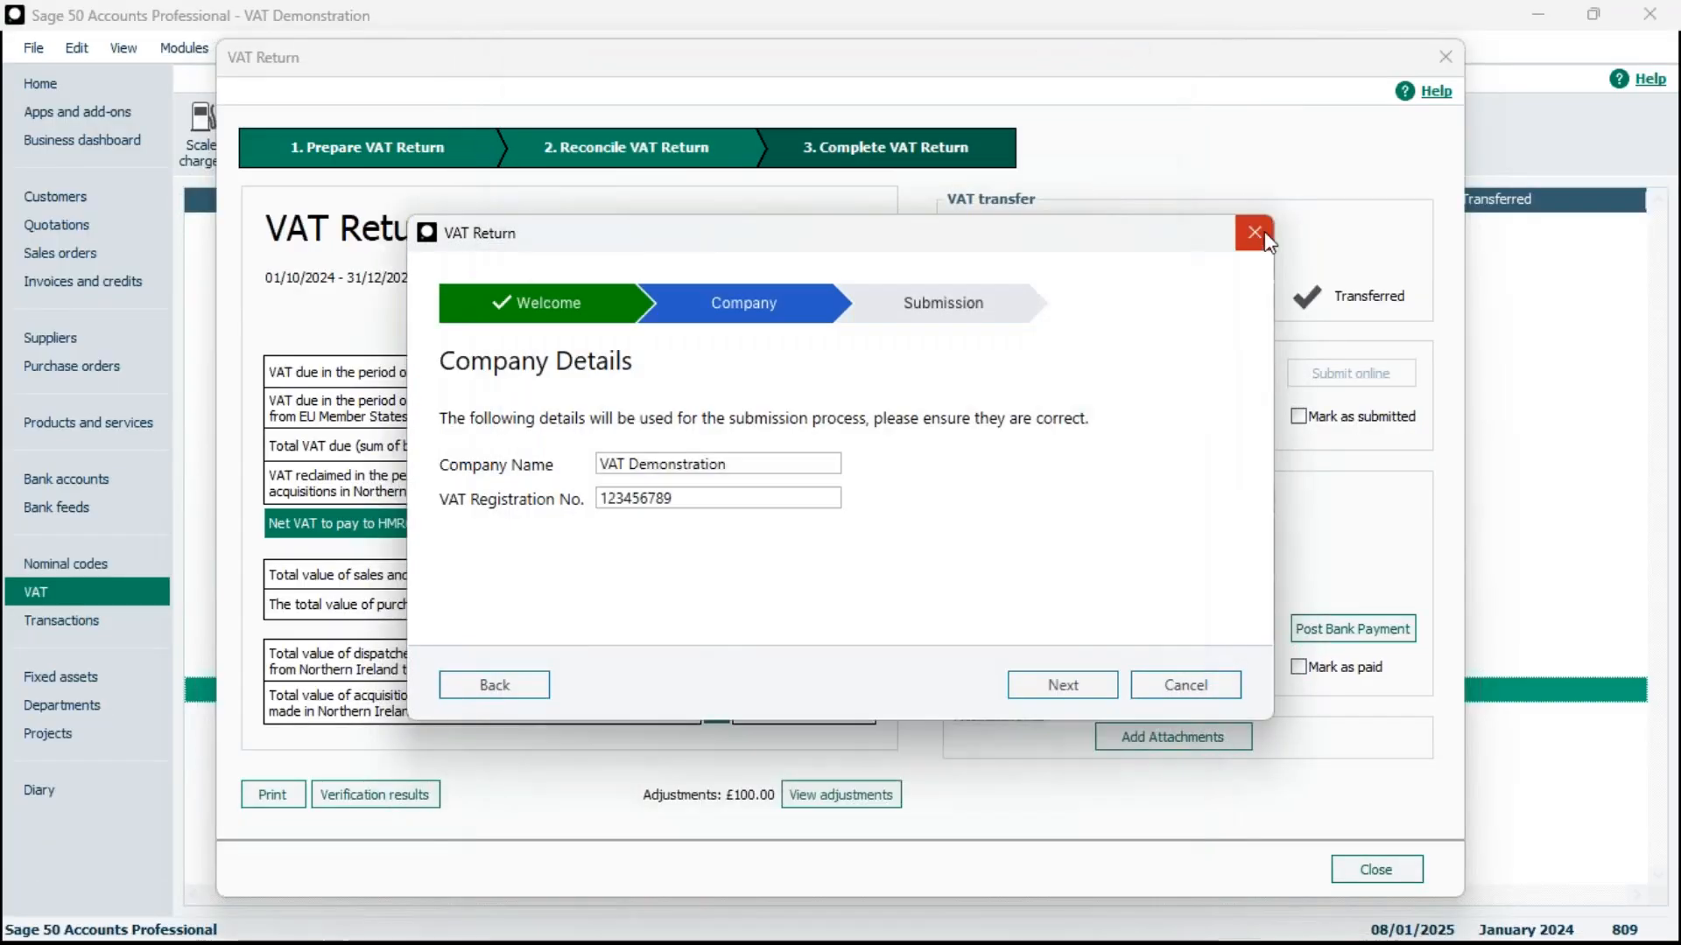
click(1254, 232)
click(906, 536)
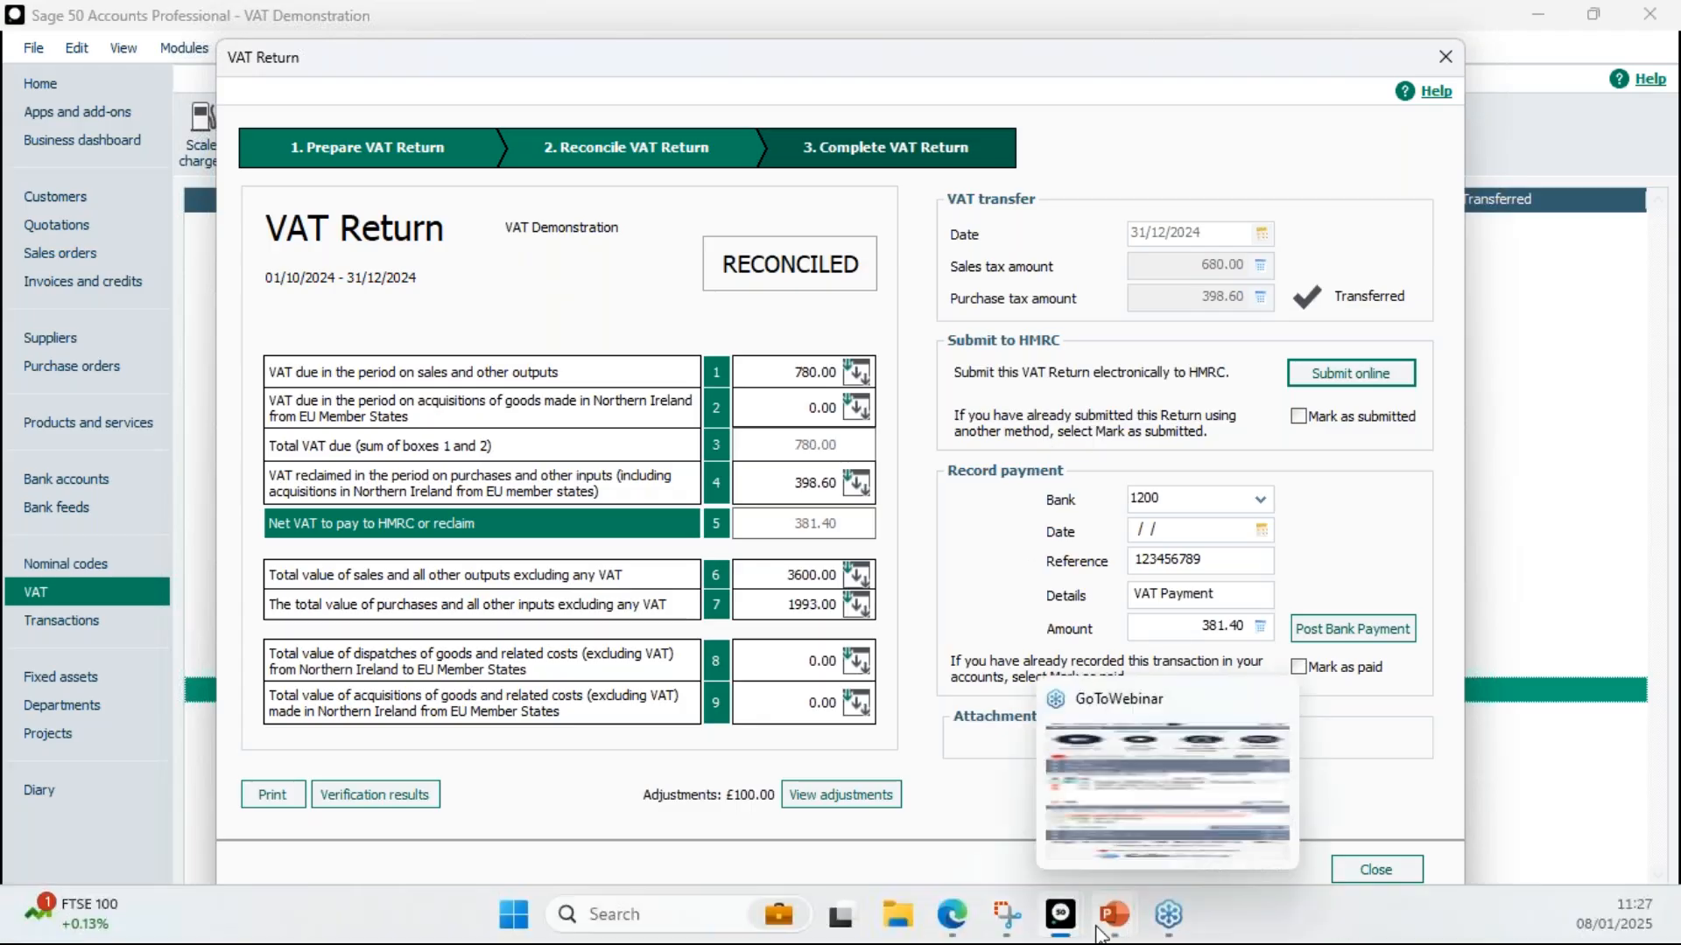
Switch to the PowerPoint slideshow and advance to the Submit your VAT Return - ROI slide
click(1117, 926)
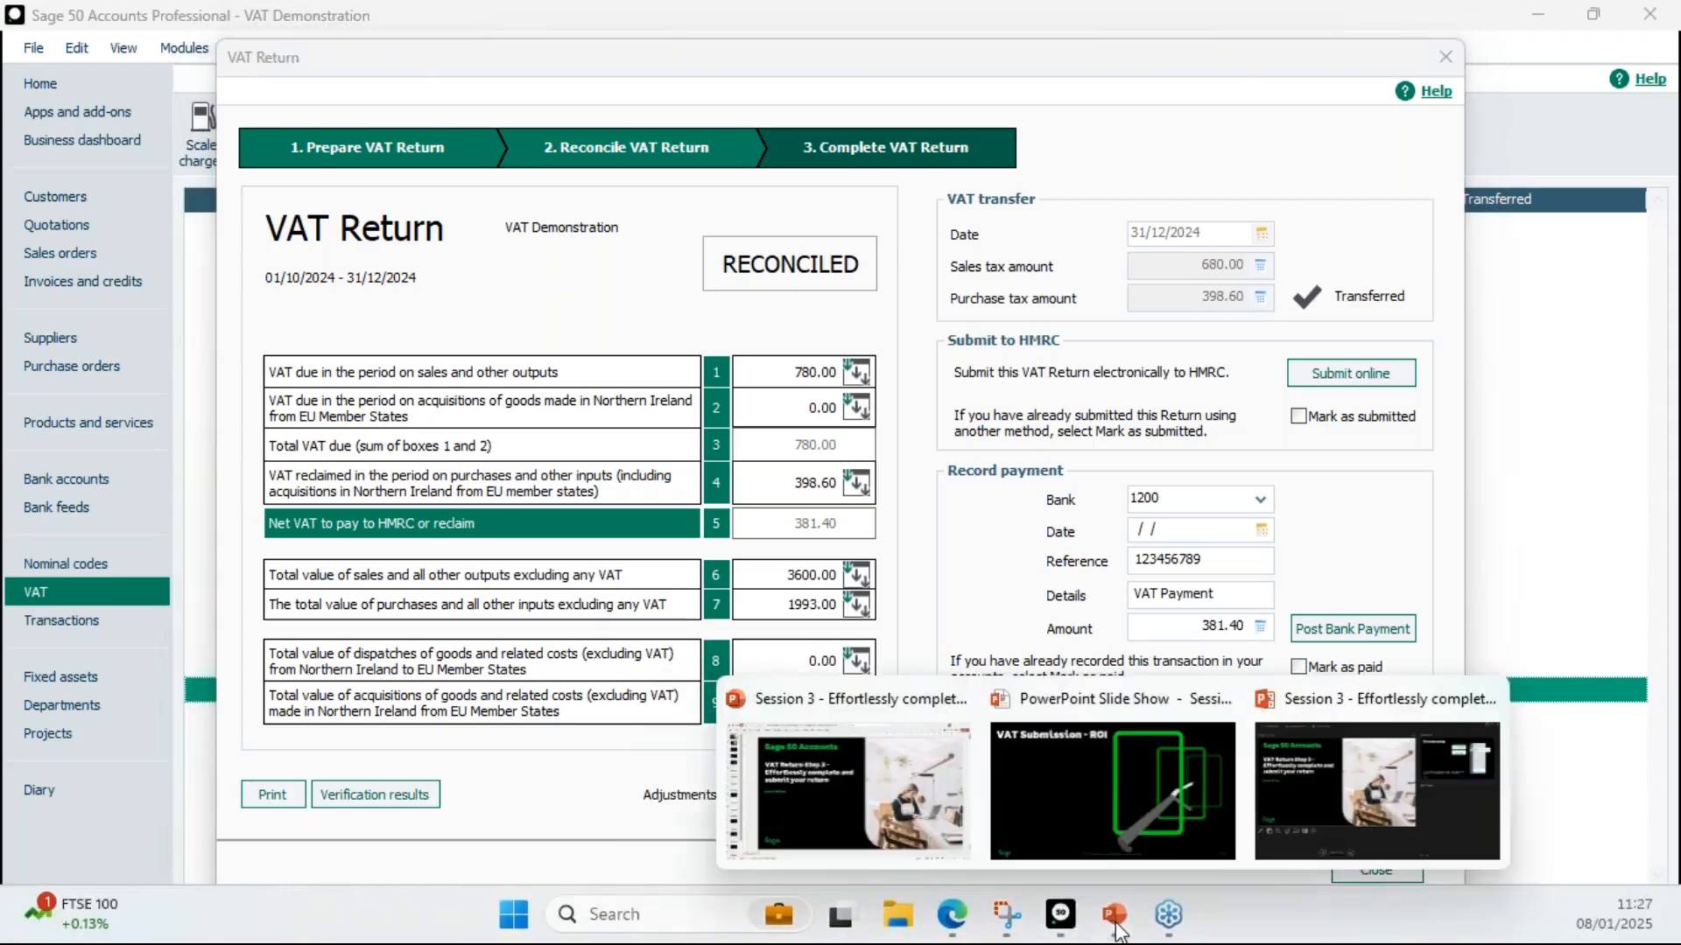
click(1122, 774)
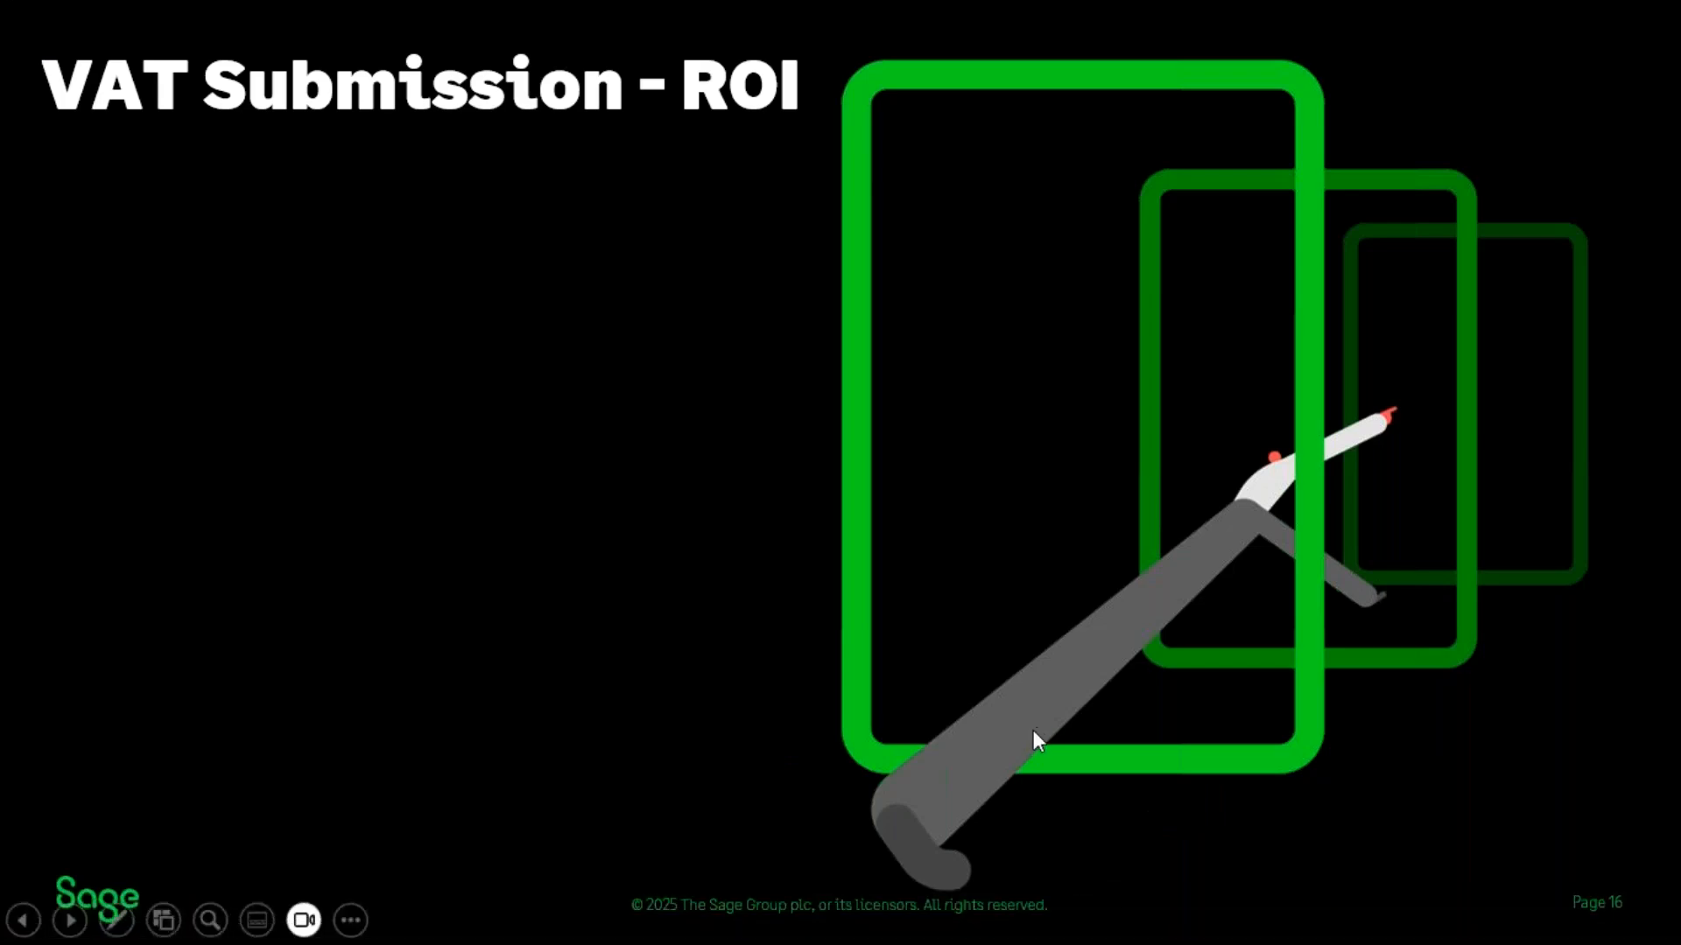
click(695, 487)
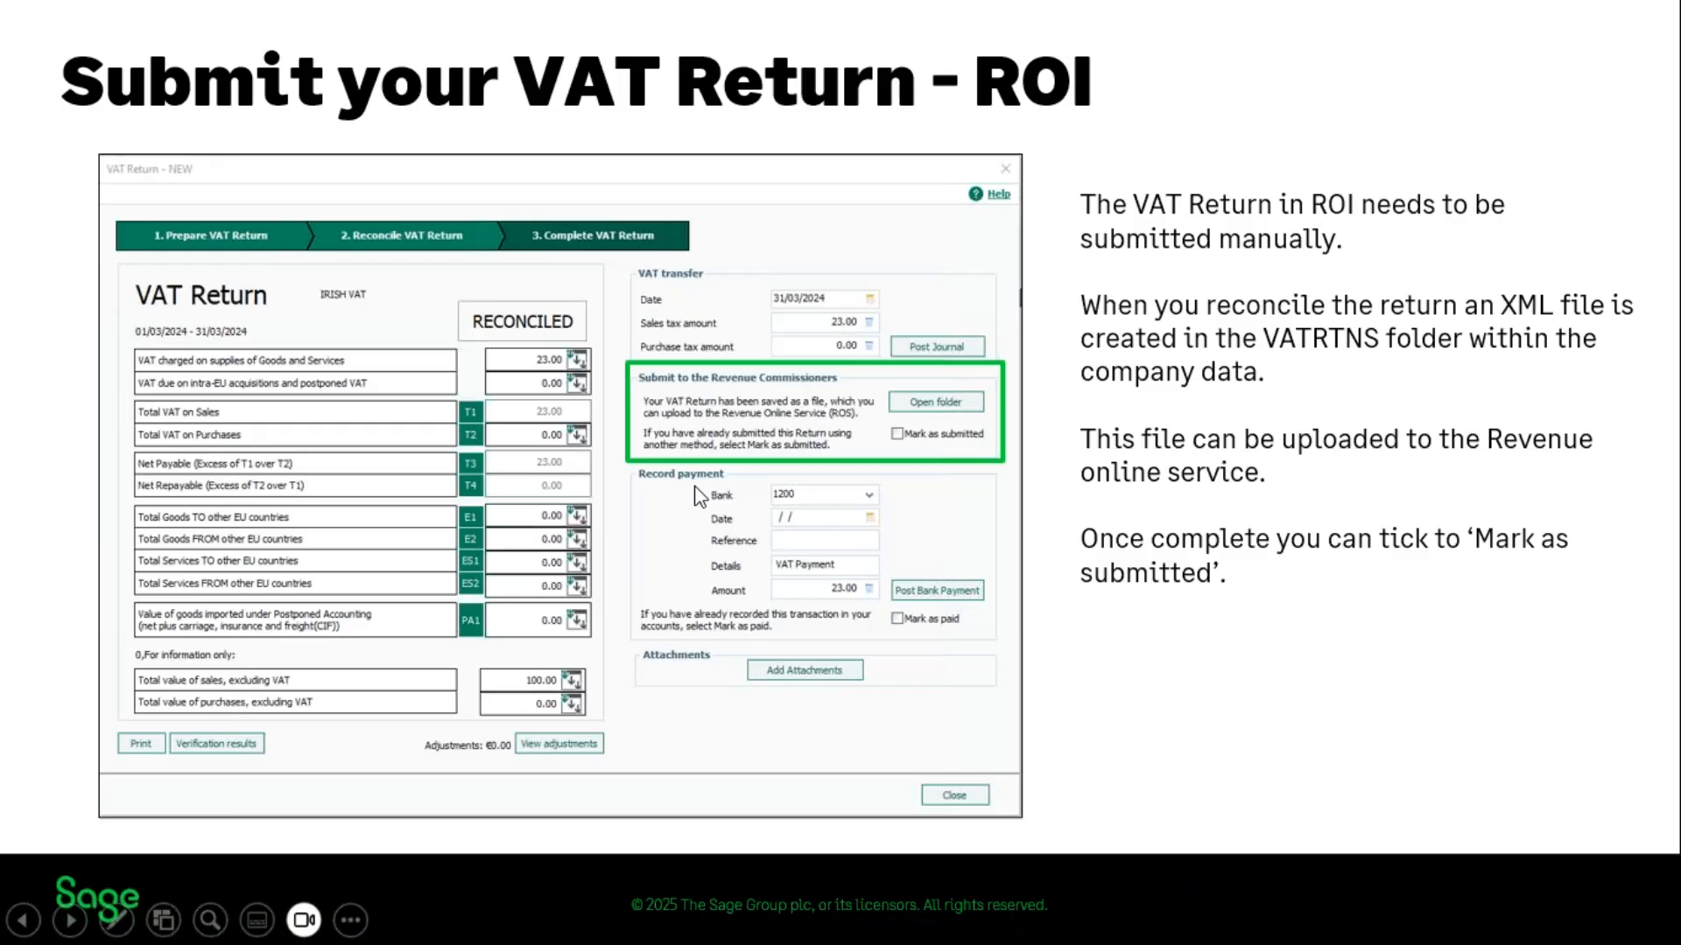